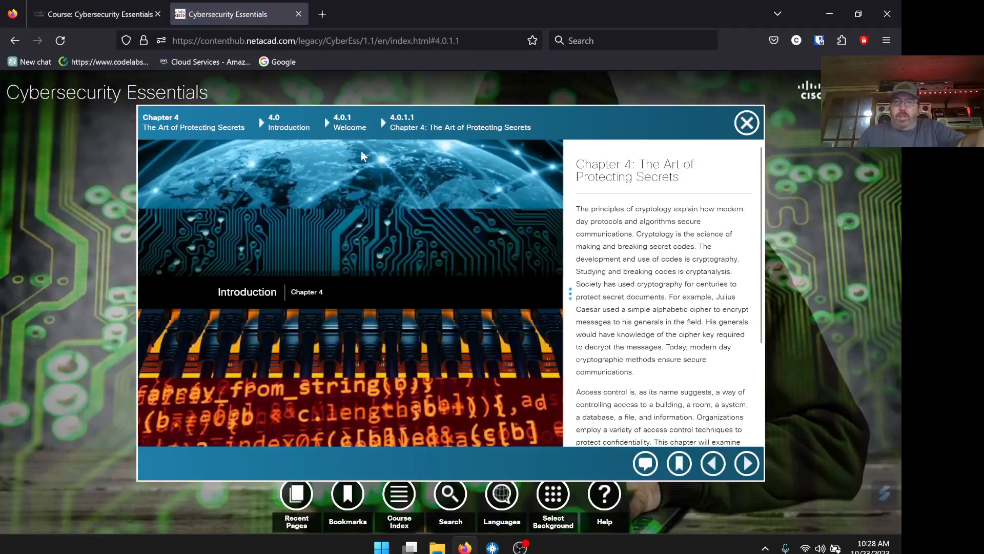
From the Course Index's Packet Tracer Index, open the 4.3.3.3 Configuring VPN Transport Mode activity page.
click(413, 489)
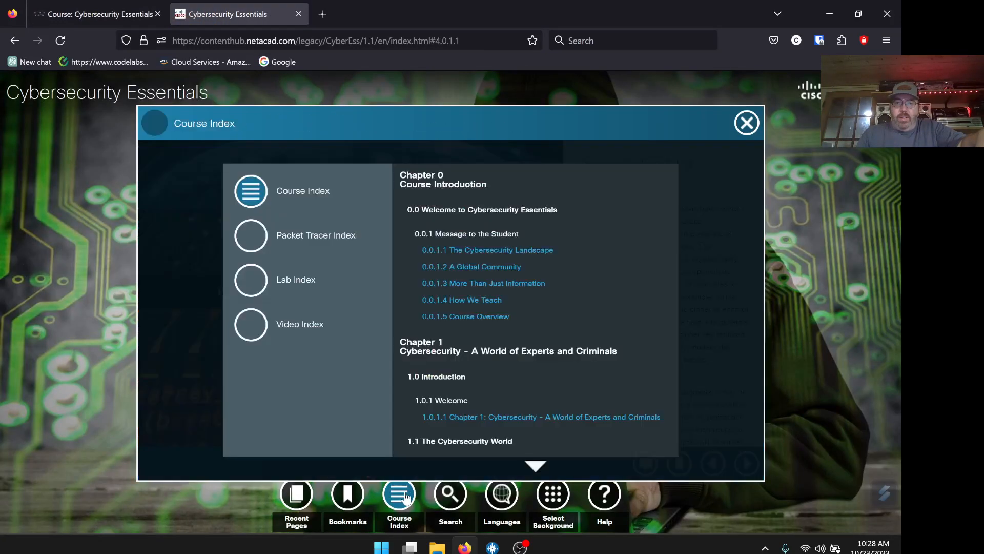
click(316, 238)
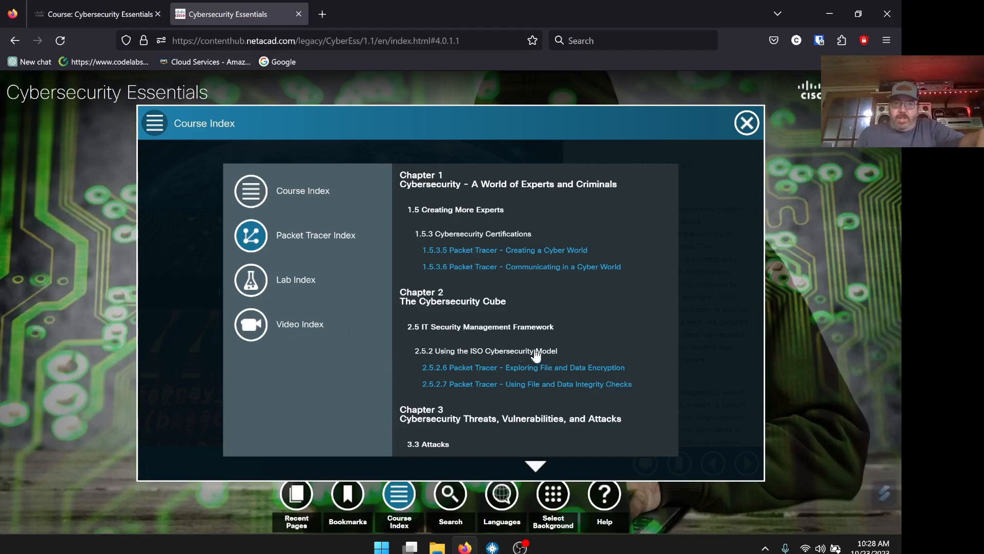
scroll(608, 335, down, 5)
scroll(608, 335, up, 2)
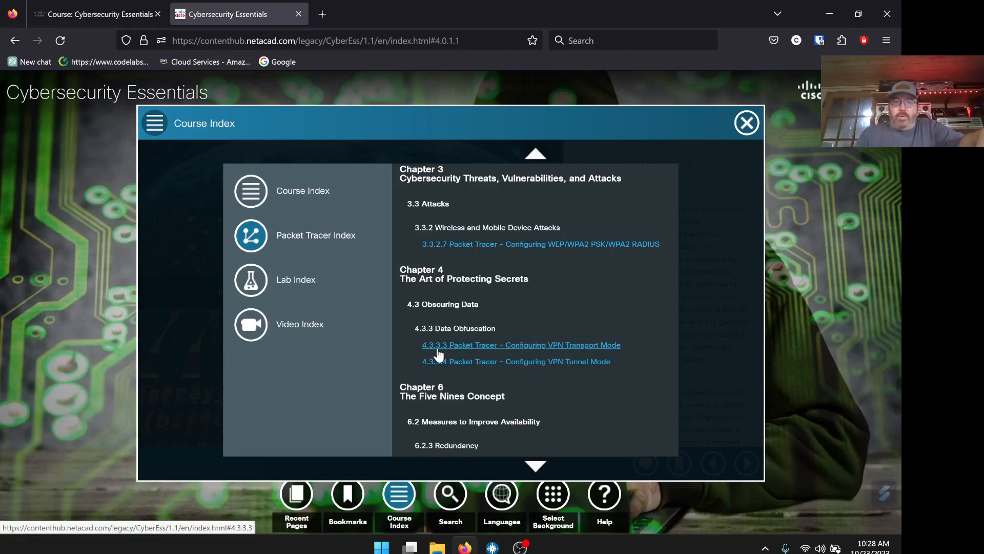
click(467, 349)
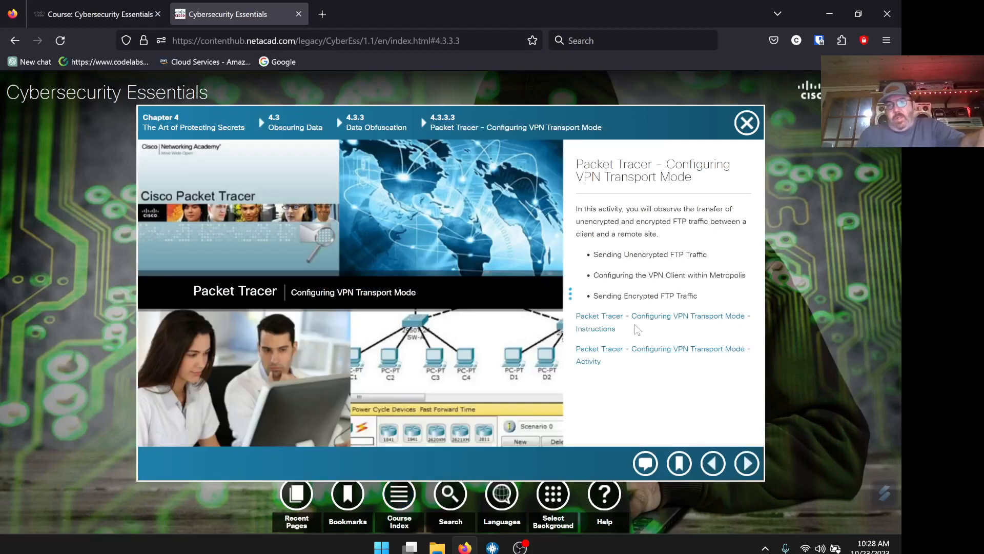
Open the instructions PDF in a new tab and download the activity's .pka file.
right_click(636, 322)
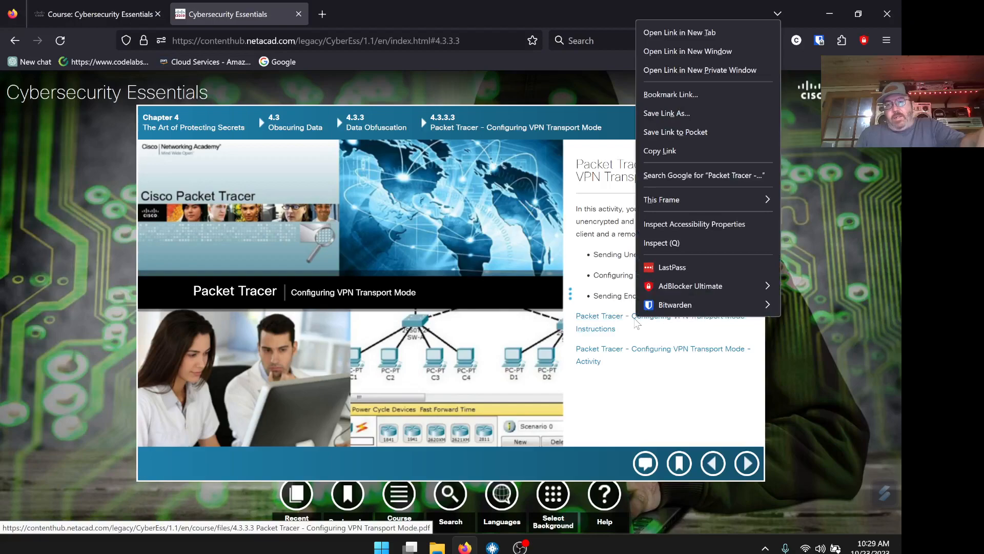
click(692, 32)
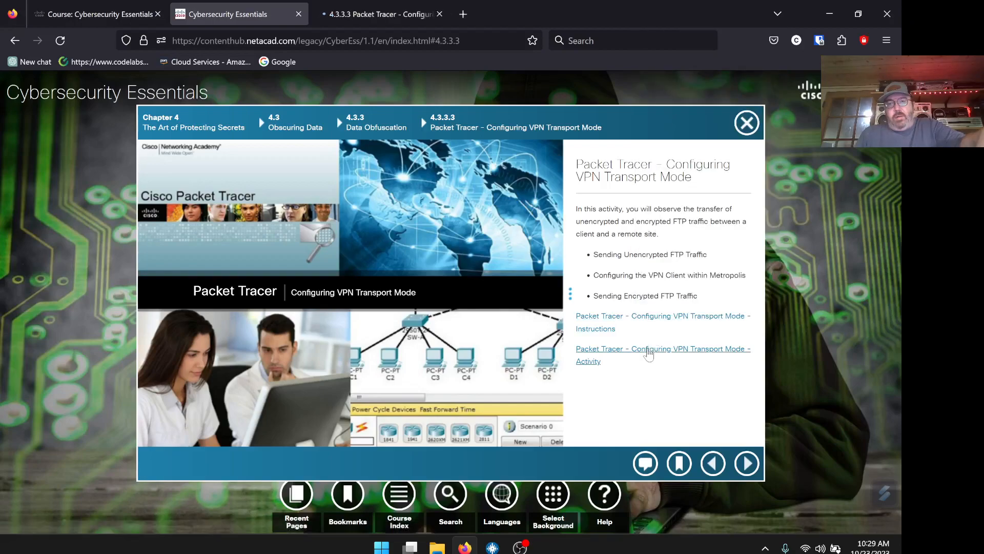
right_click(652, 350)
click(695, 65)
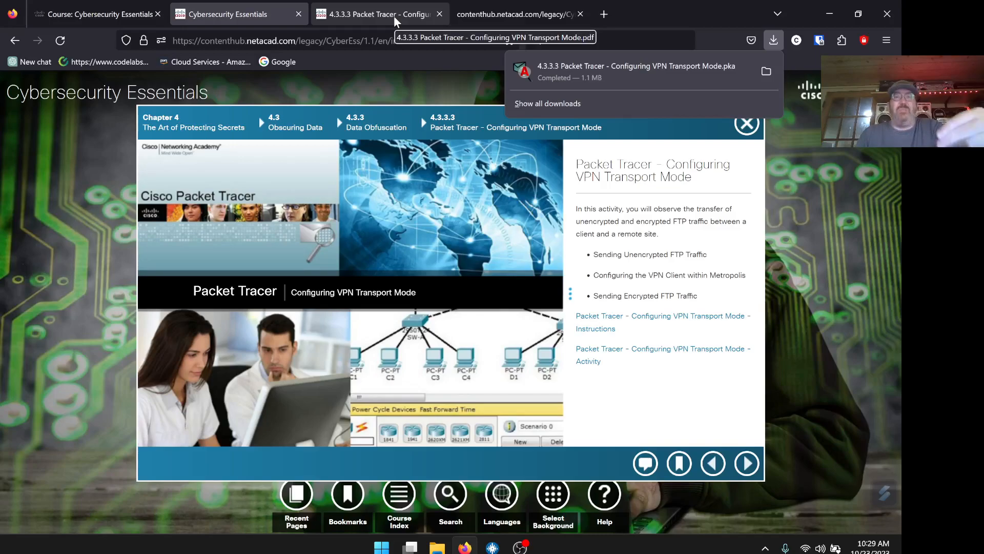
Read through the VPN Transport Mode worksheet PDF up to the clear-text question in Part 2.
click(393, 16)
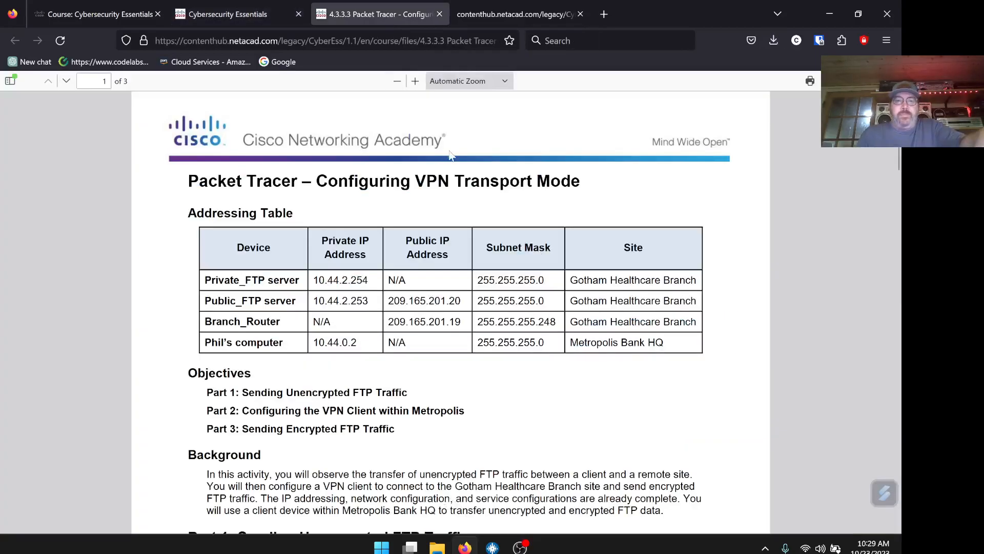
scroll(451, 307, down, 5)
scroll(544, 259, down, 5)
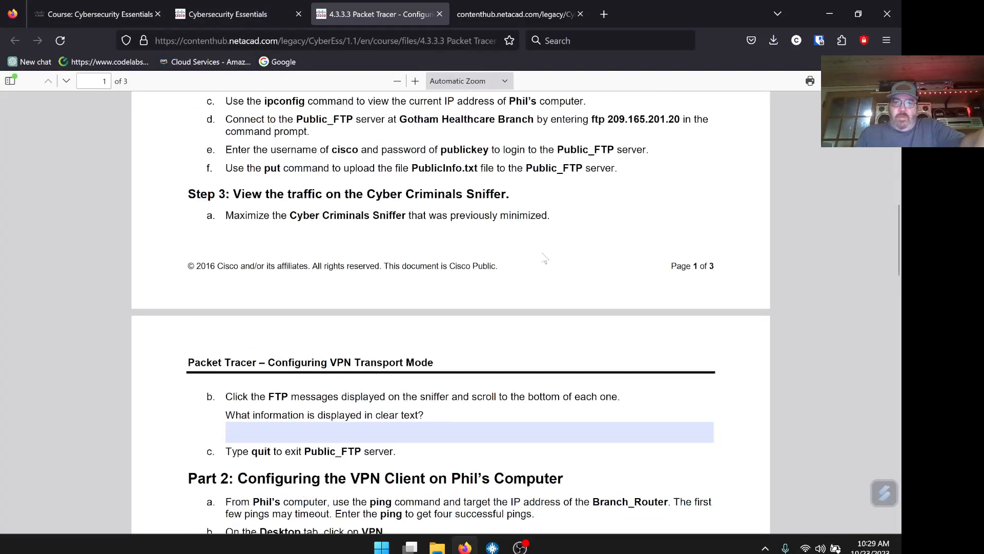
scroll(552, 251, down, 6)
scroll(550, 221, up, 3)
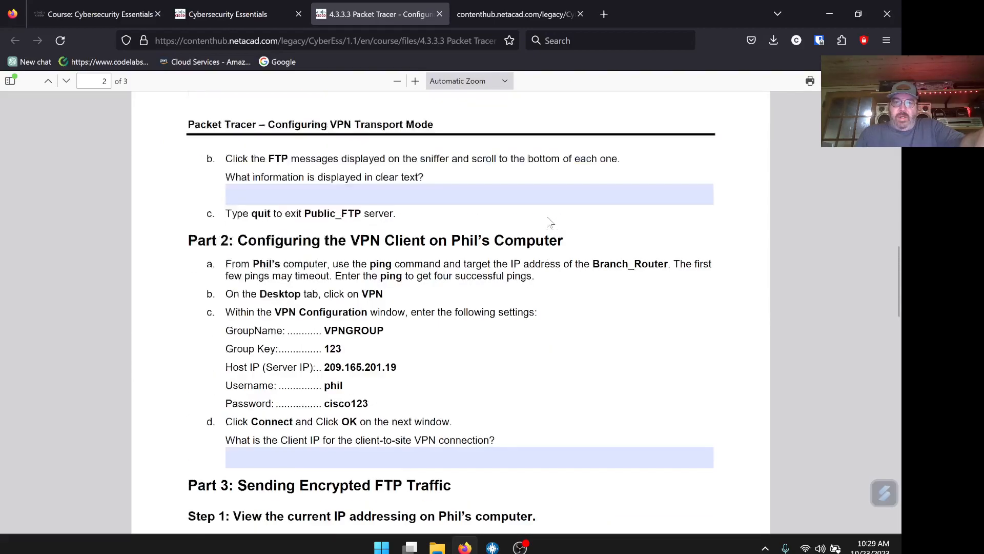
scroll(548, 220, down, 3)
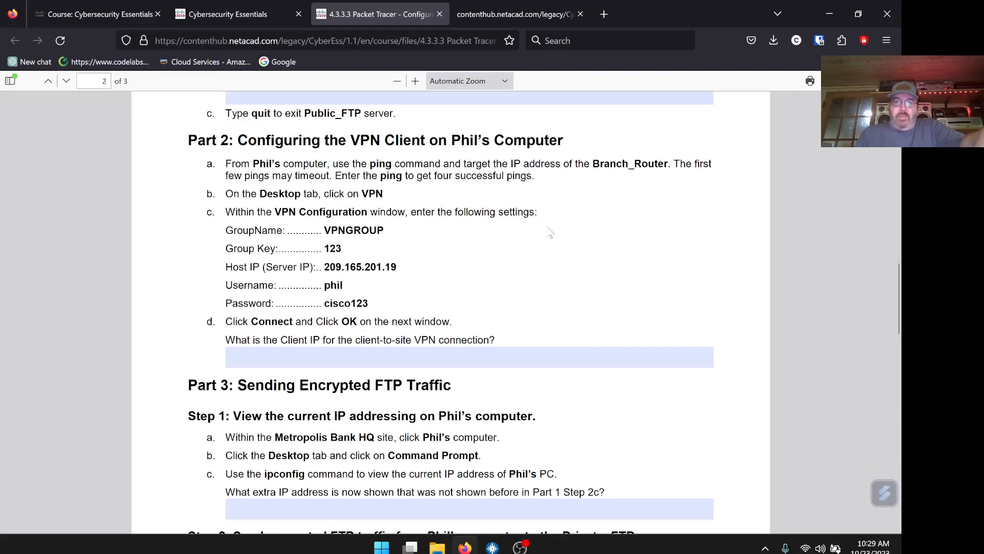
scroll(550, 233, up, 2)
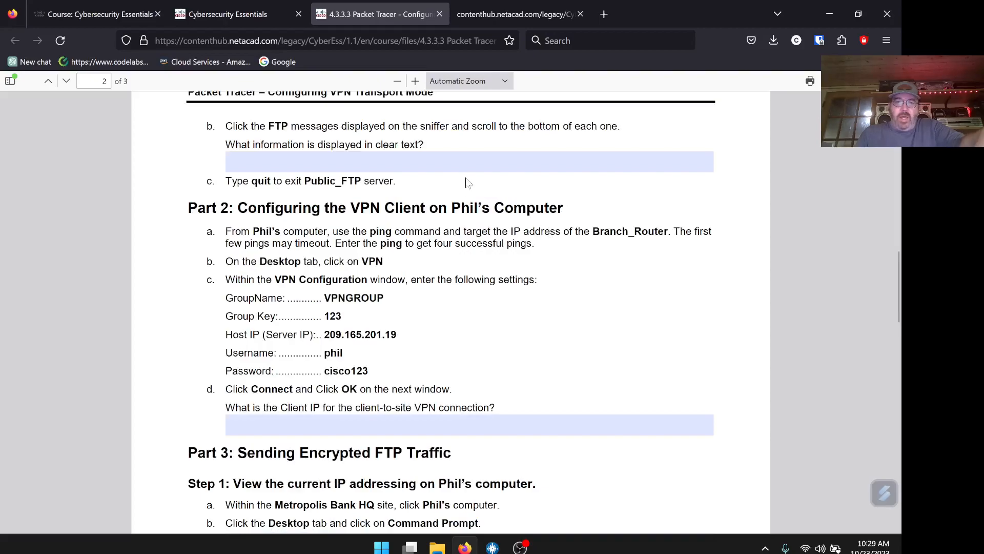
click(469, 162)
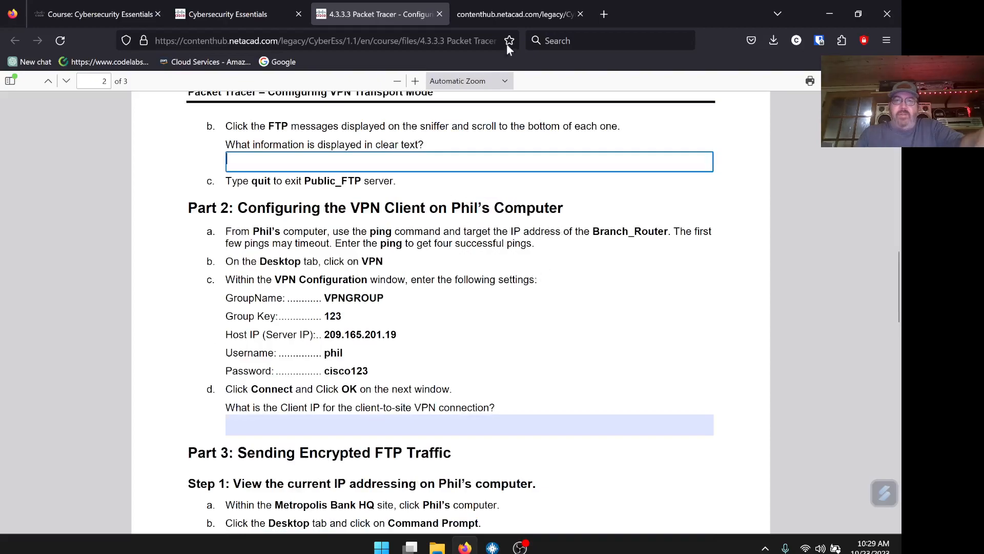
Close the blank download tab and show Firefox's completed downloads list.
click(508, 14)
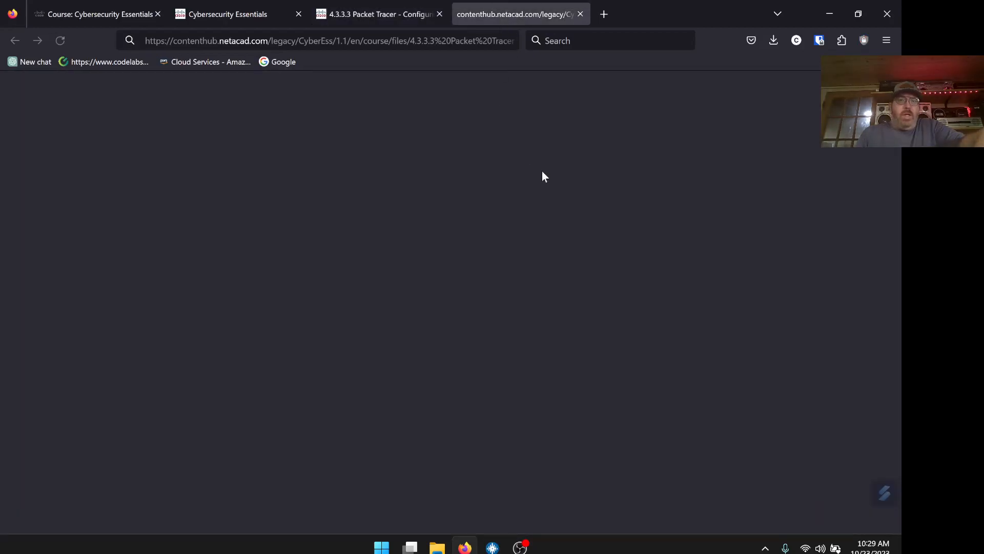
click(581, 14)
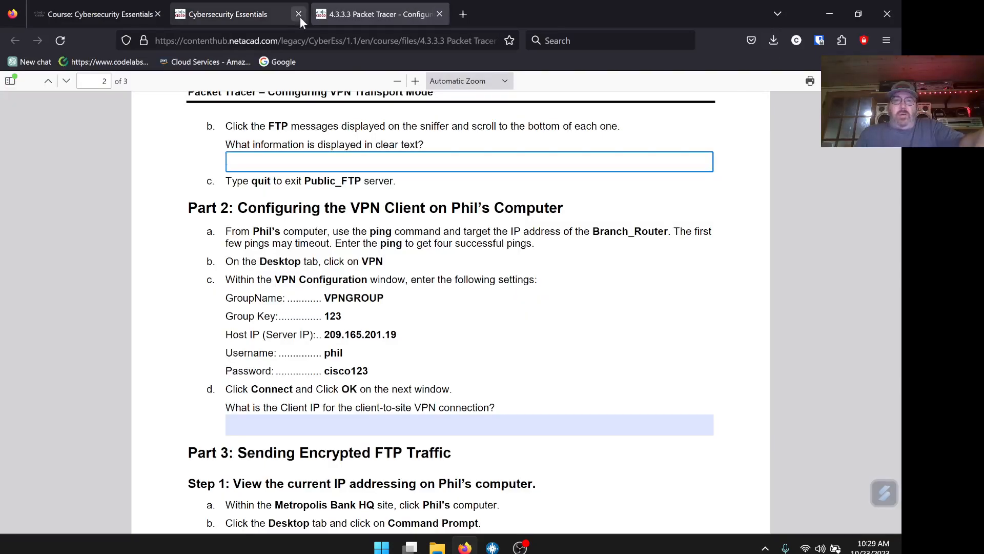
click(243, 14)
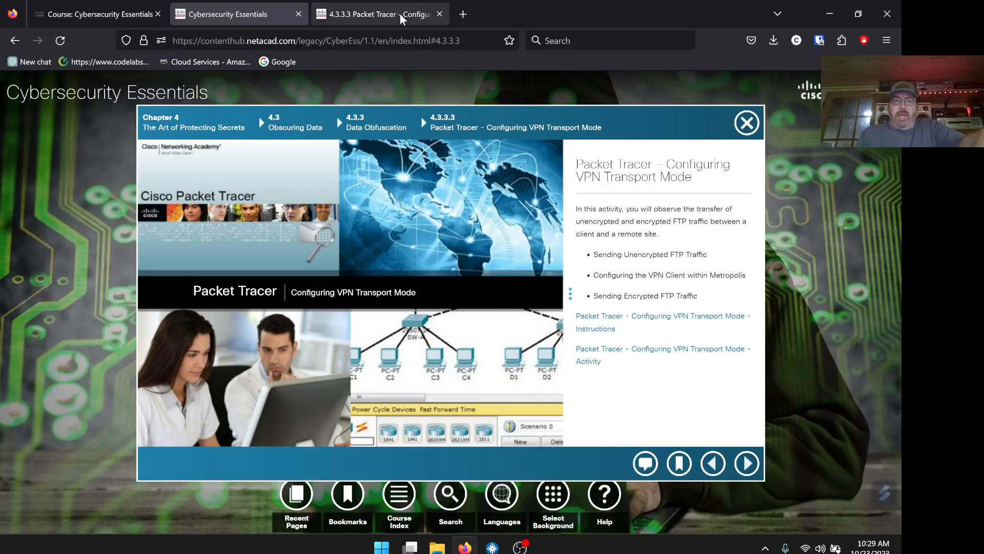
click(380, 14)
click(769, 44)
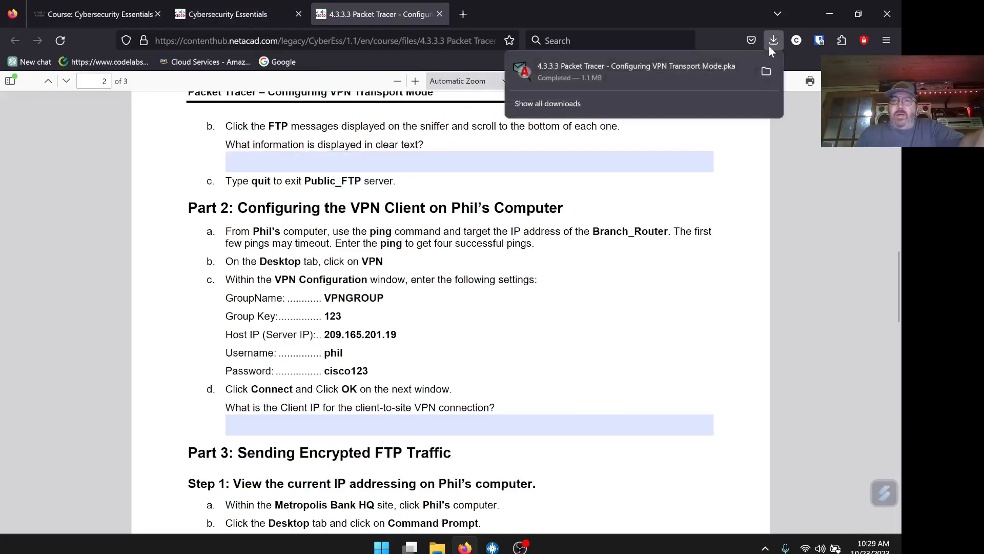
Launch '4.3.3.3 Packet Tracer - Configuring VPN Transport Mode.pka' from Downloads, then minimize Firefox and close Explorer.
click(766, 72)
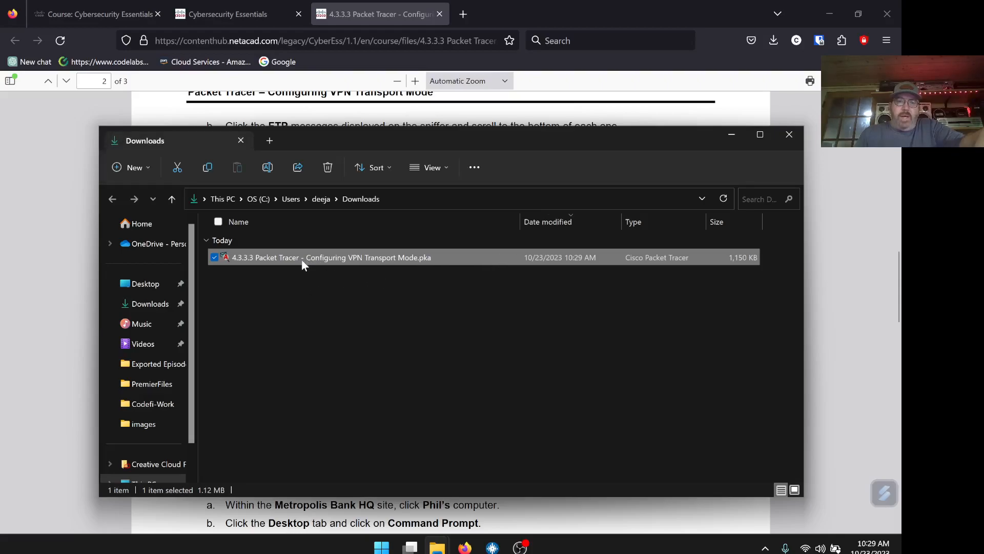
double_click(300, 257)
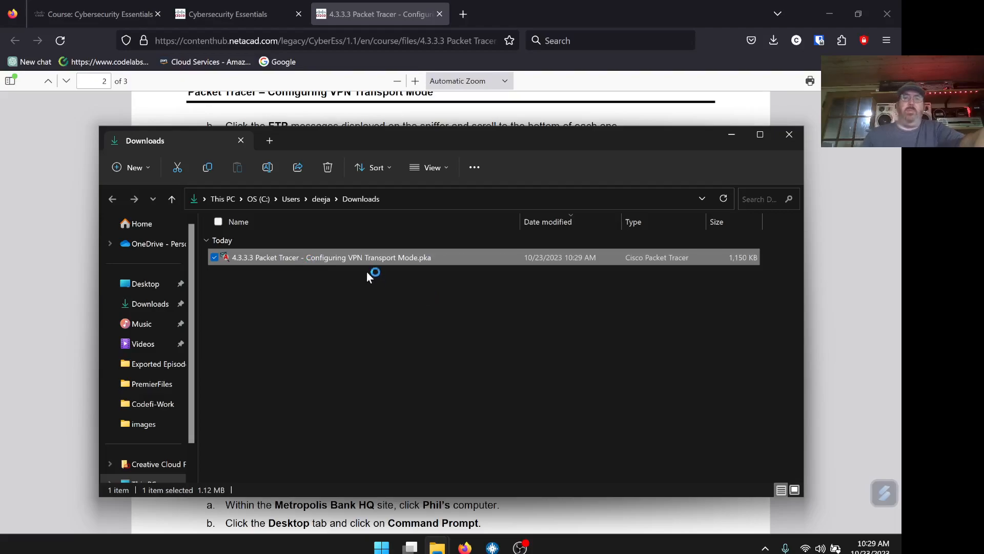
click(832, 20)
click(783, 134)
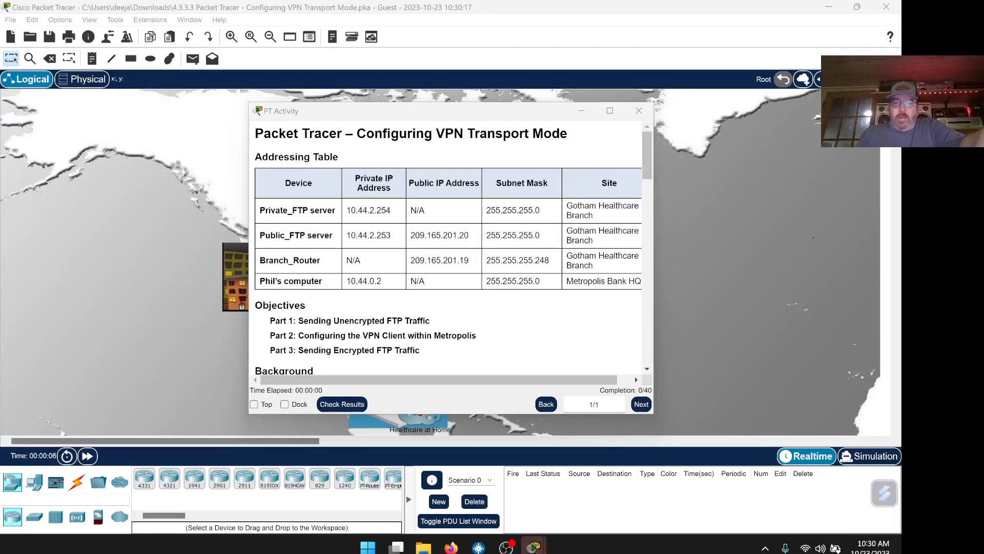
Replace the Guest profile name with the student's name, confirm it, and dock the activity instructions.
mouse_move(533, 547)
click(653, 499)
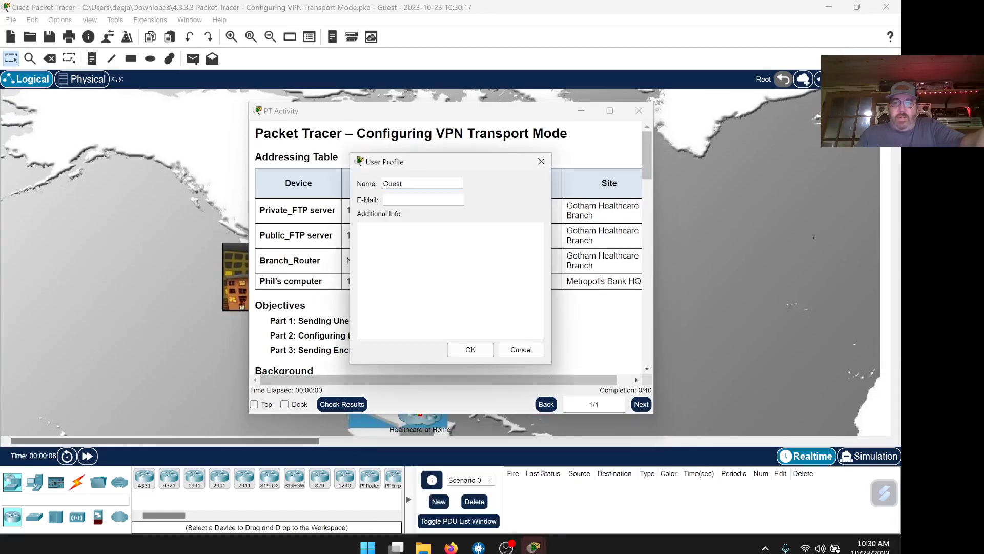
drag(403, 183, 375, 188)
text(Chris Kincaid)
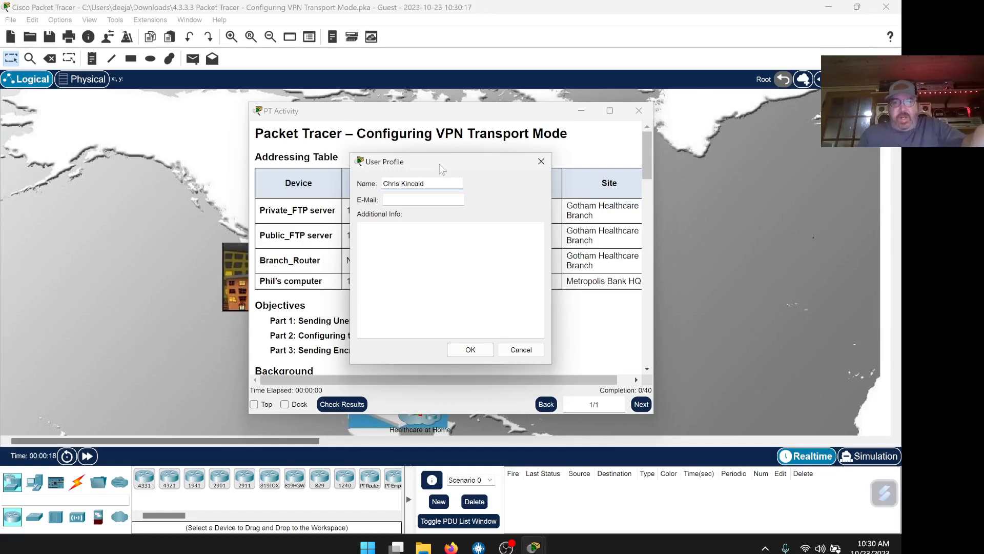
drag(442, 165, 464, 168)
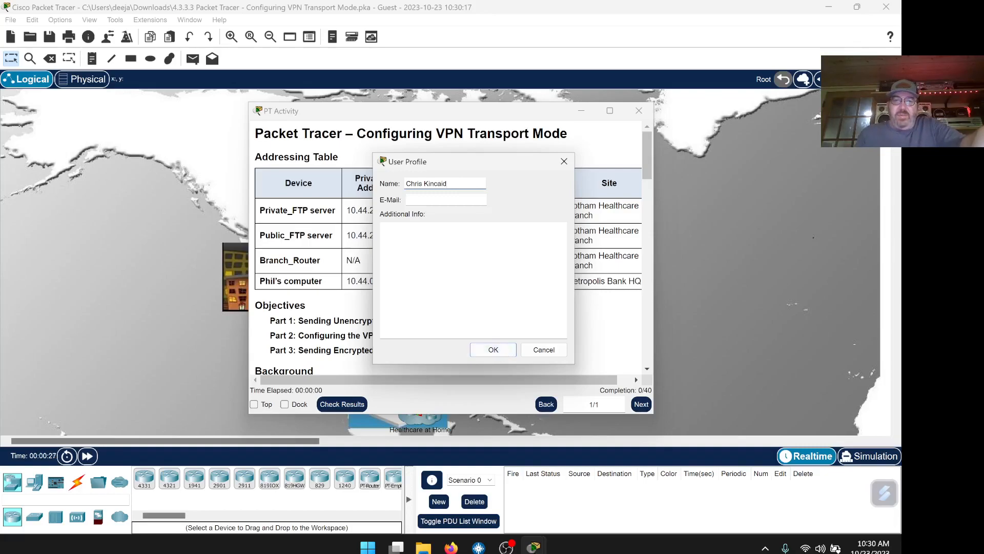
click(493, 350)
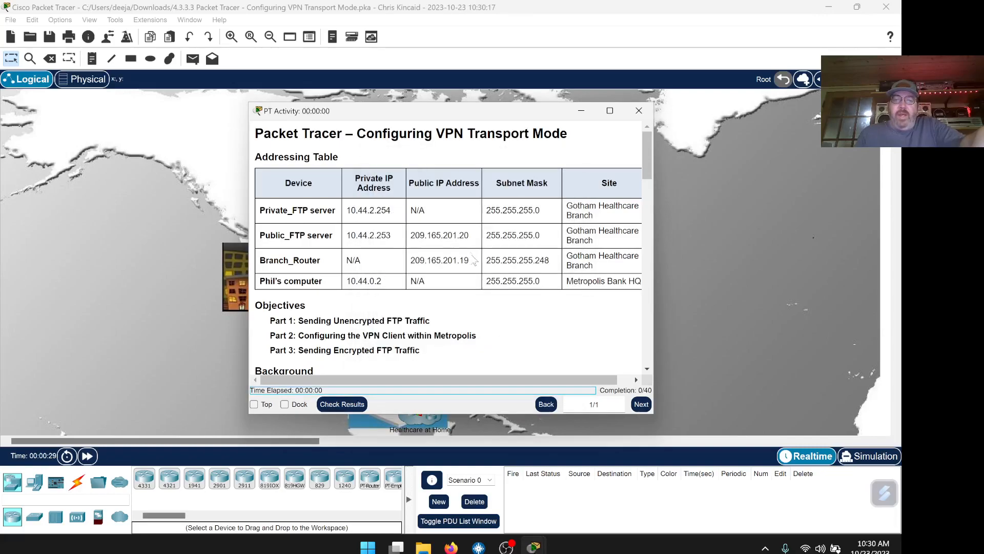
click(286, 405)
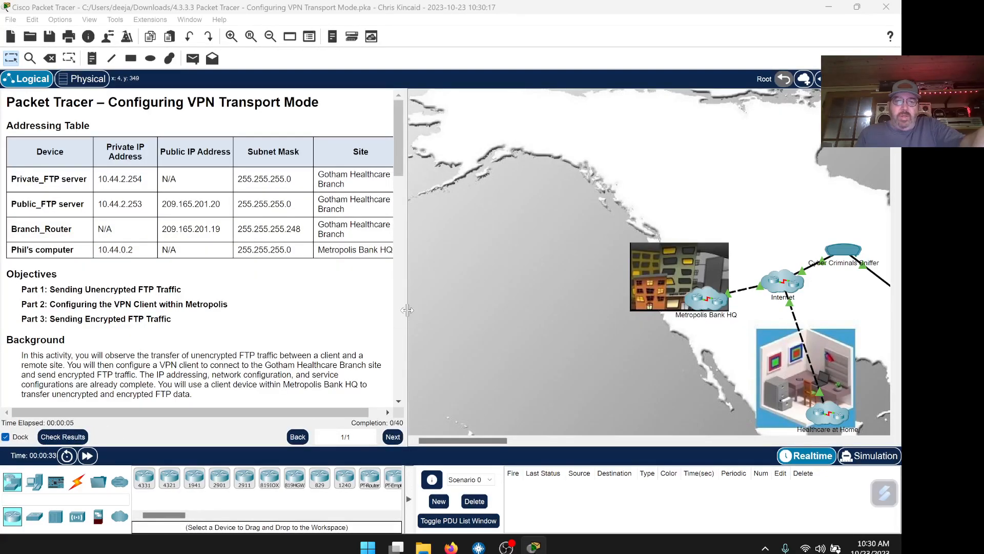
Pan the workspace right to reveal Gotham Healthcare Branch and scroll the instructions to Part 1.
scroll(562, 276, down, 3)
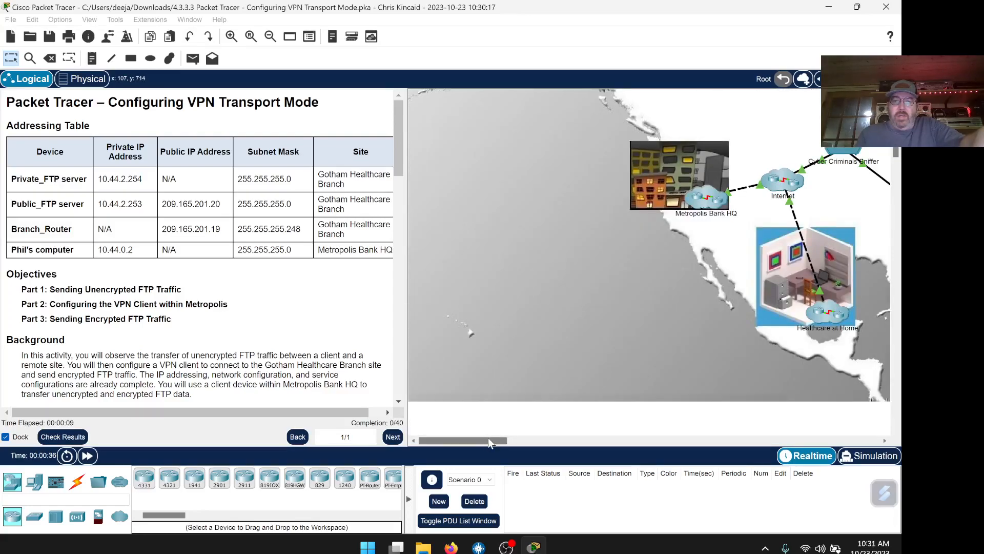
drag(488, 440, 506, 441)
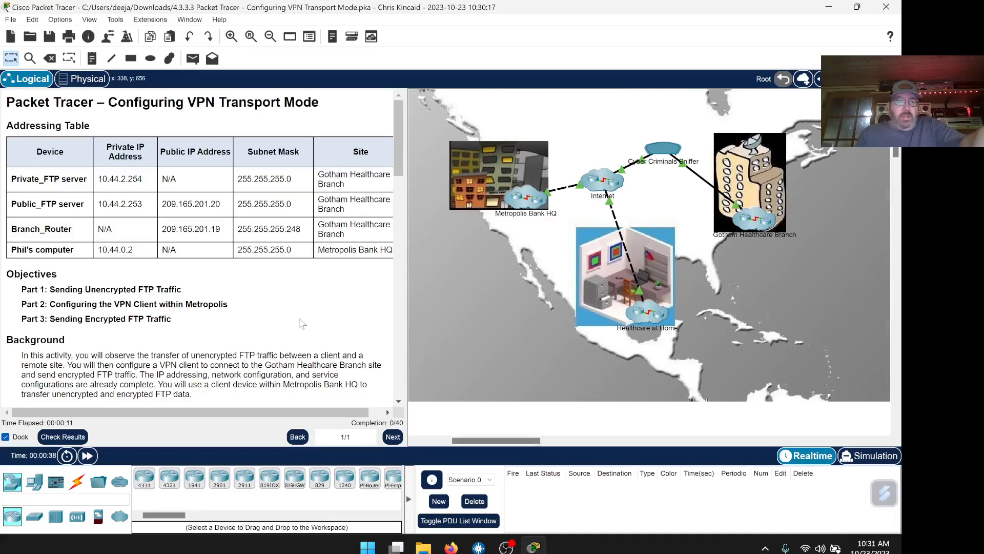
scroll(282, 323, down, 3)
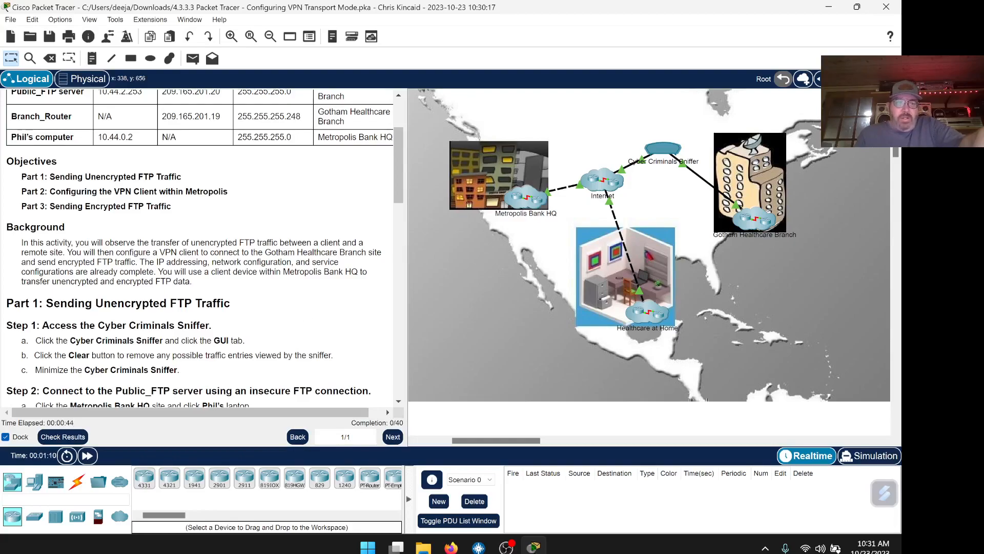
drag(140, 262, 148, 272)
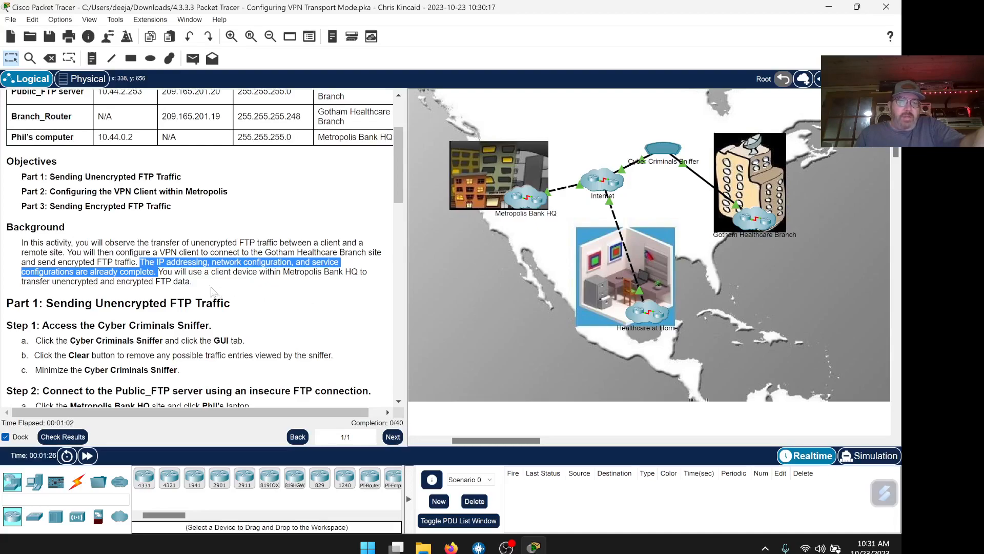
click(302, 314)
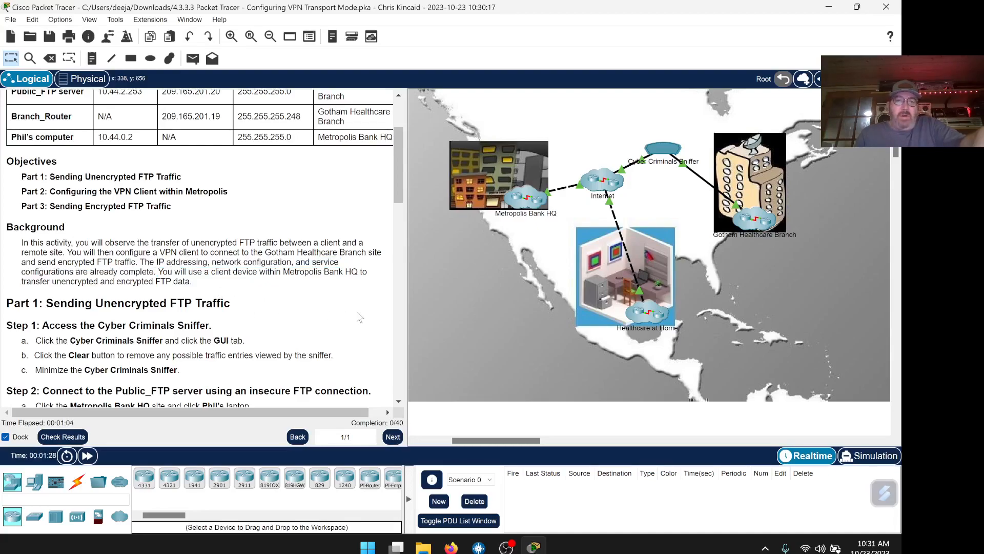
scroll(359, 317, down, 1)
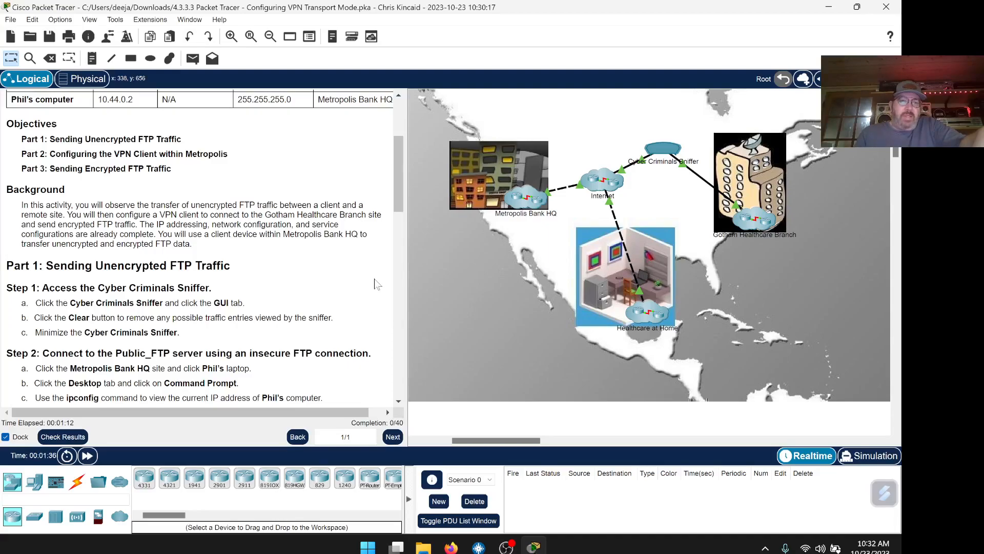
scroll(377, 285, down, 1)
scroll(376, 285, down, 3)
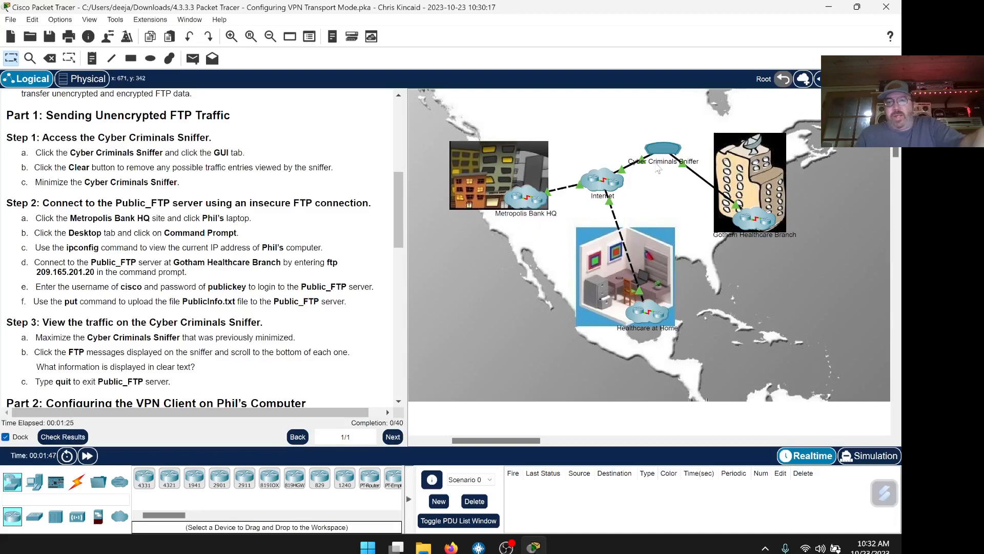
Clear the captured traffic in the Cyber Criminals Sniffer's GUI and minimize the sniffer window.
click(664, 152)
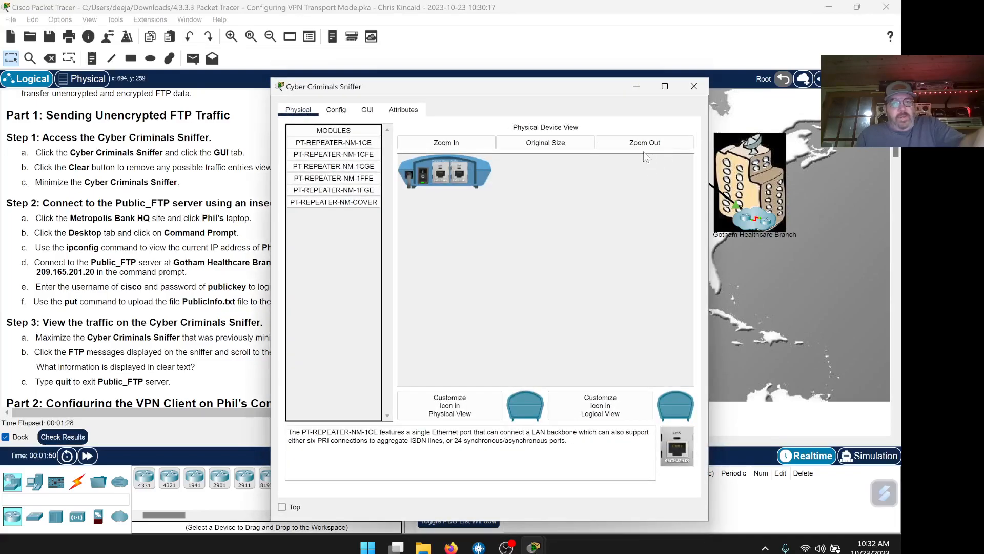
drag(515, 88, 621, 59)
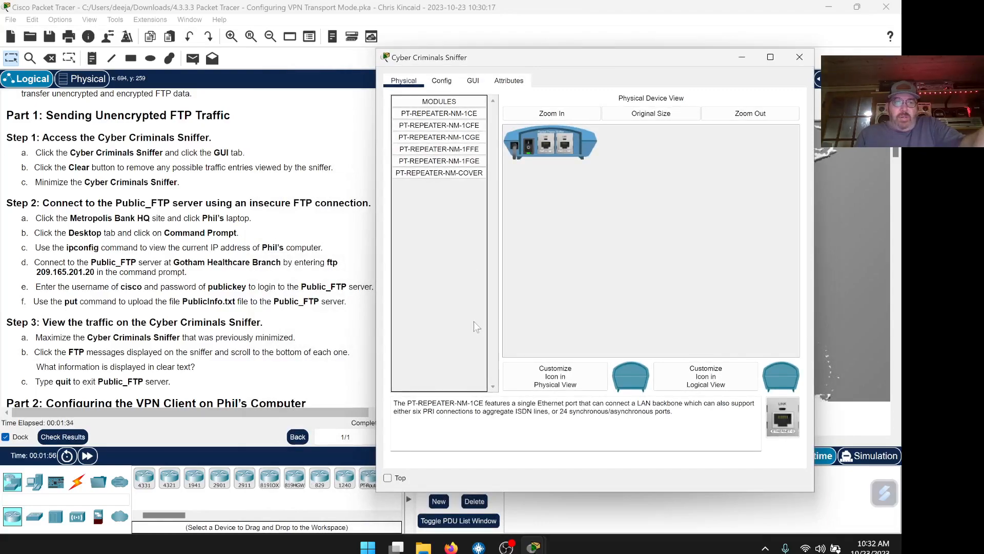
click(473, 81)
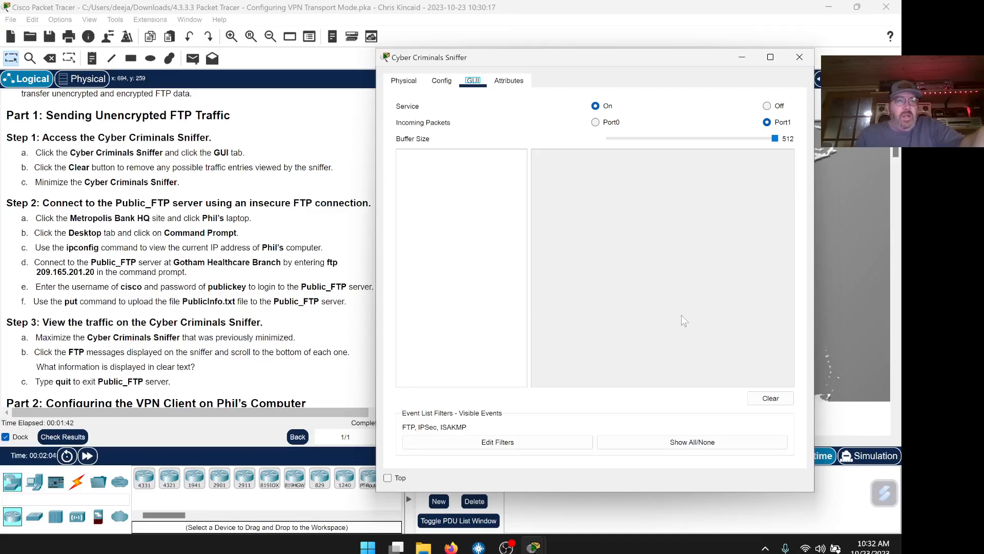
click(769, 398)
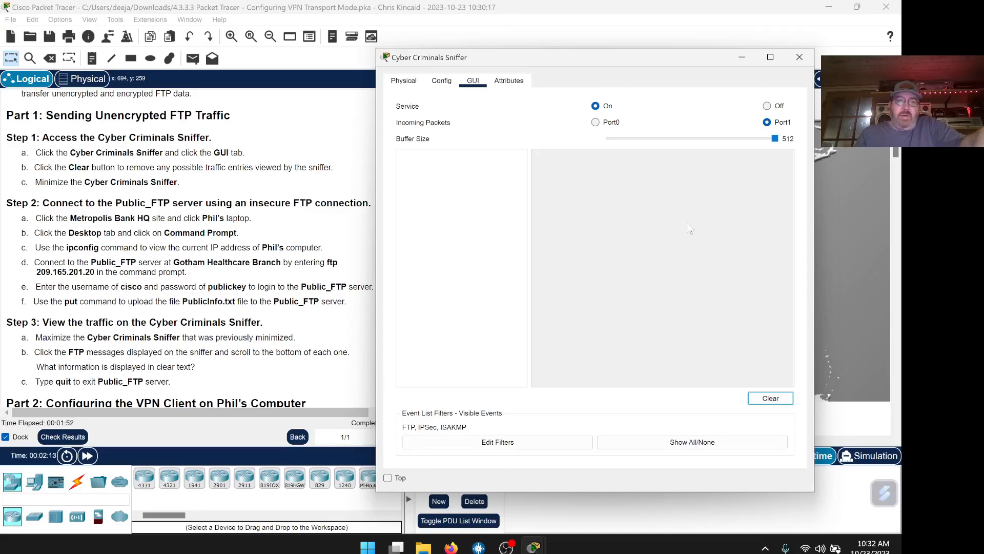
click(741, 58)
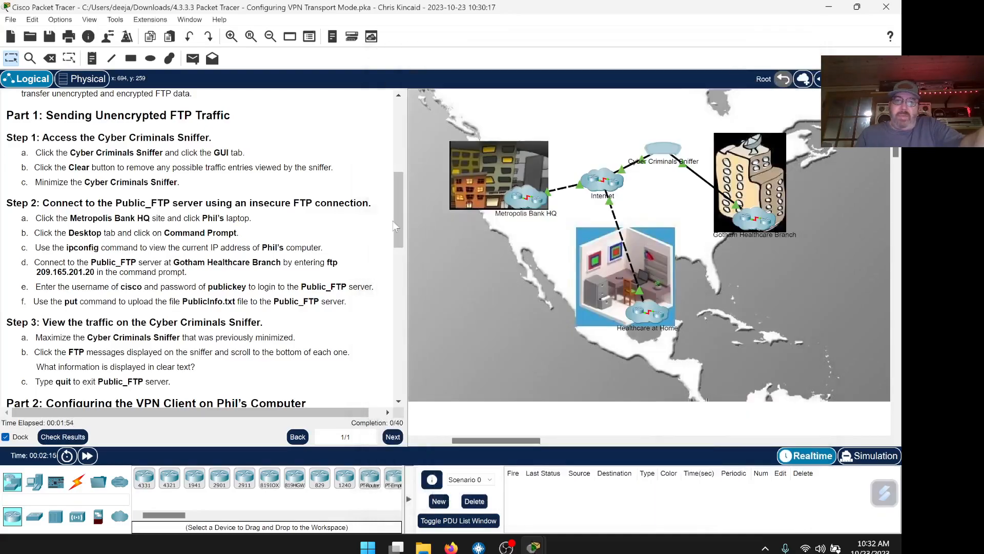
scroll(328, 226, down, 3)
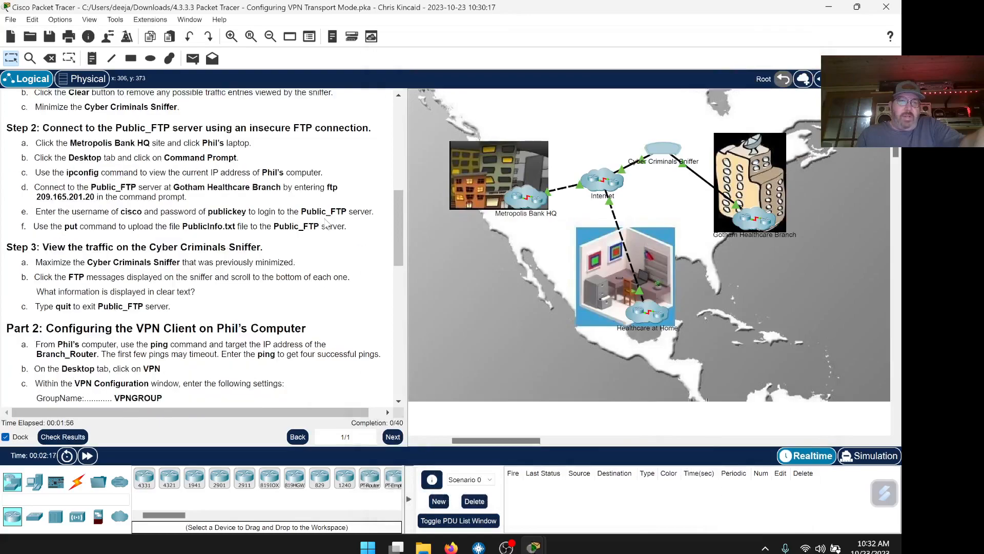
scroll(326, 224, down, 1)
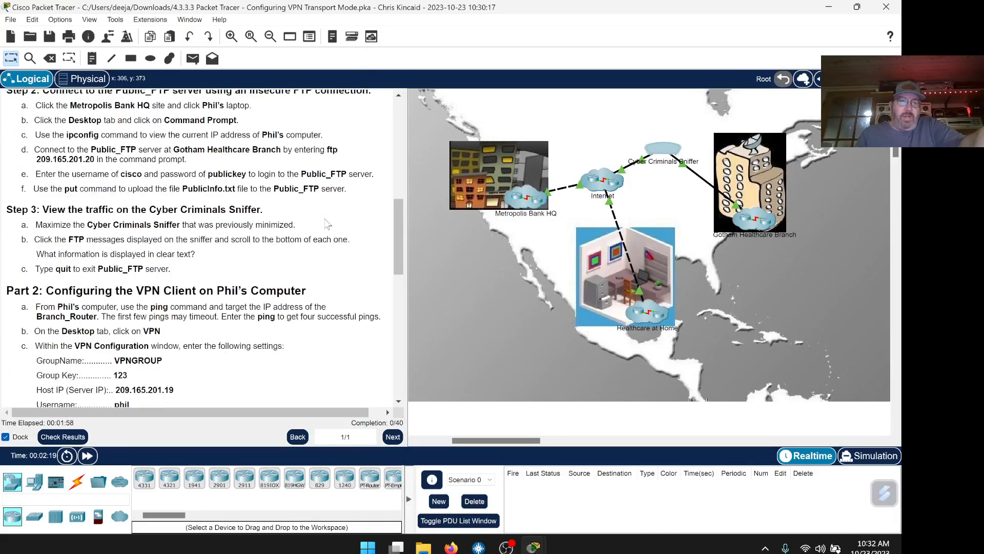
drag(397, 237, 395, 233)
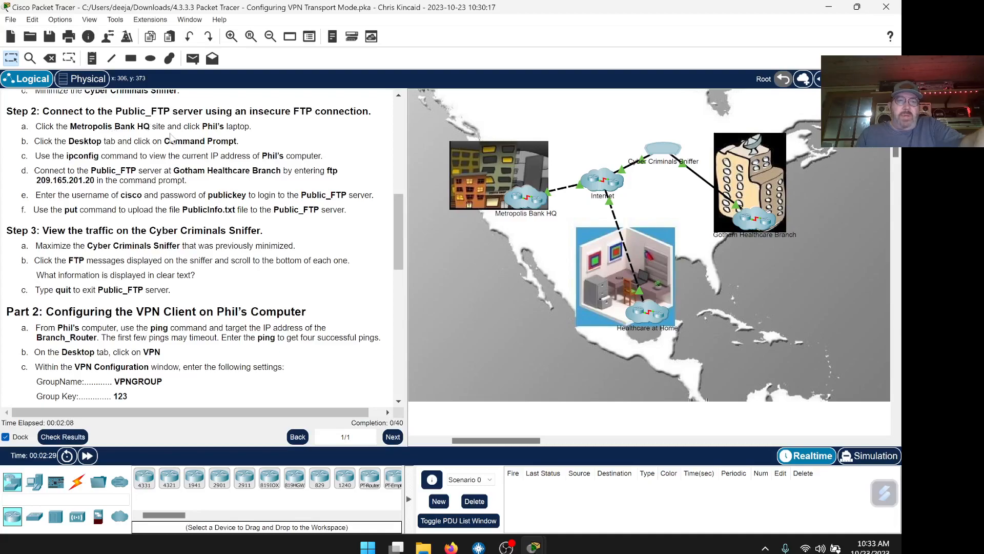
click(525, 199)
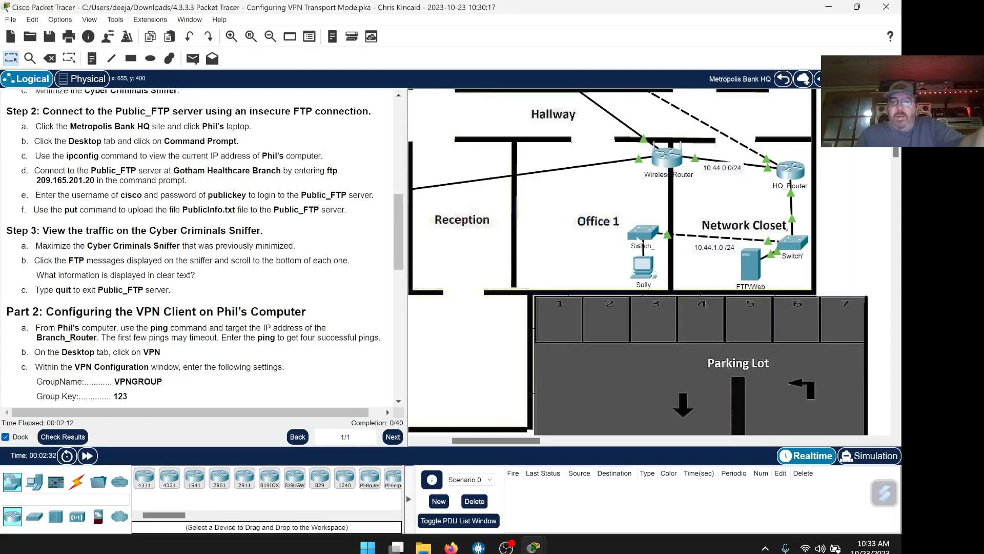
scroll(627, 233, up, 3)
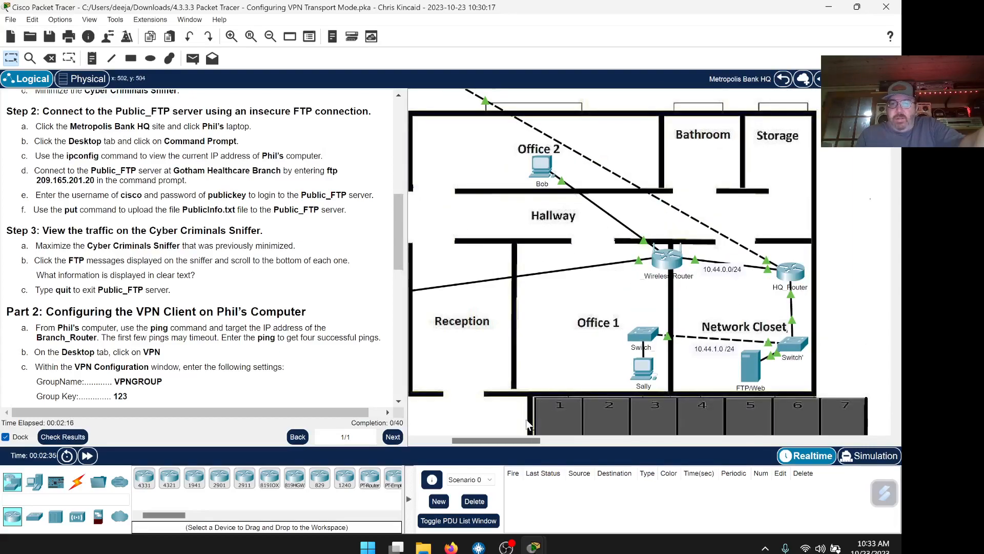
drag(518, 440, 480, 439)
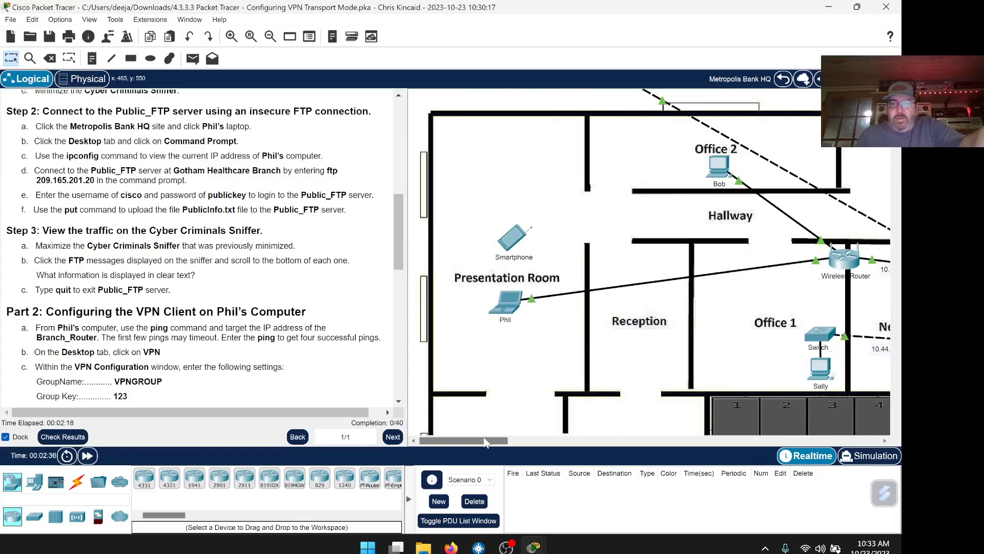
click(514, 307)
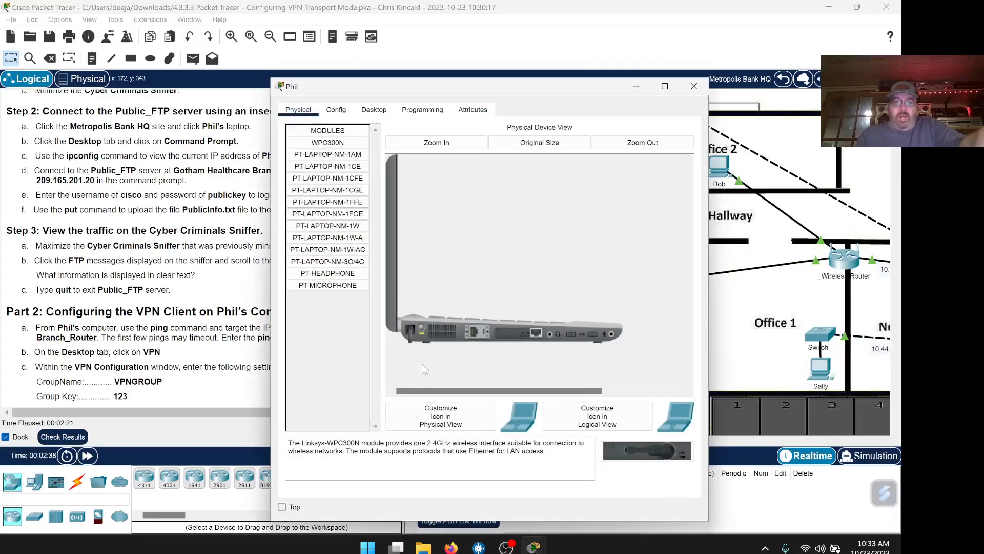
click(283, 504)
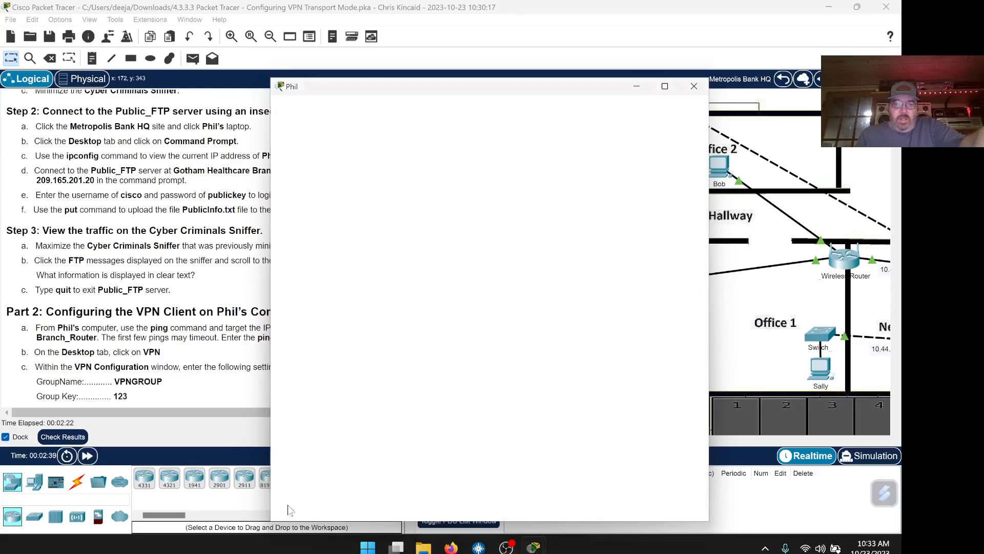
drag(440, 91, 585, 65)
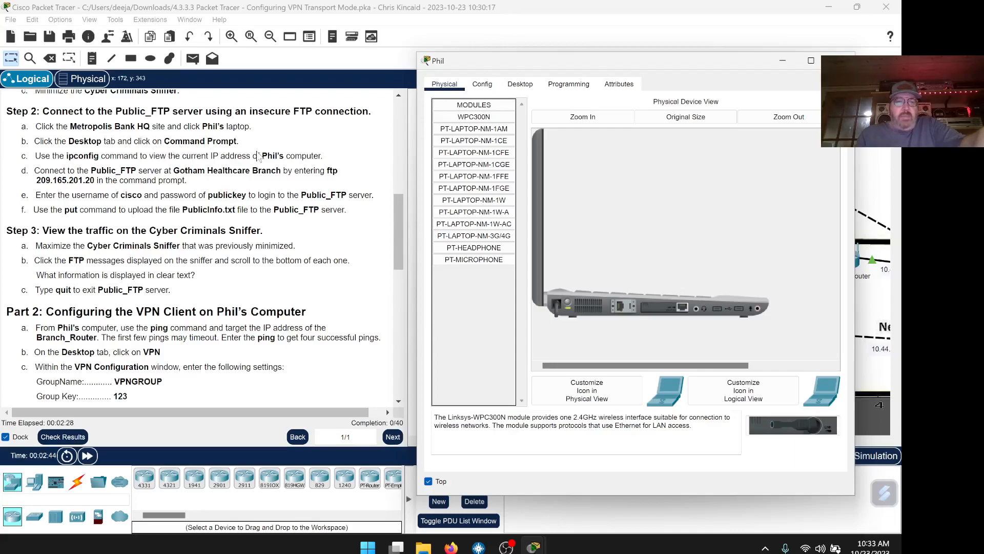
click(521, 85)
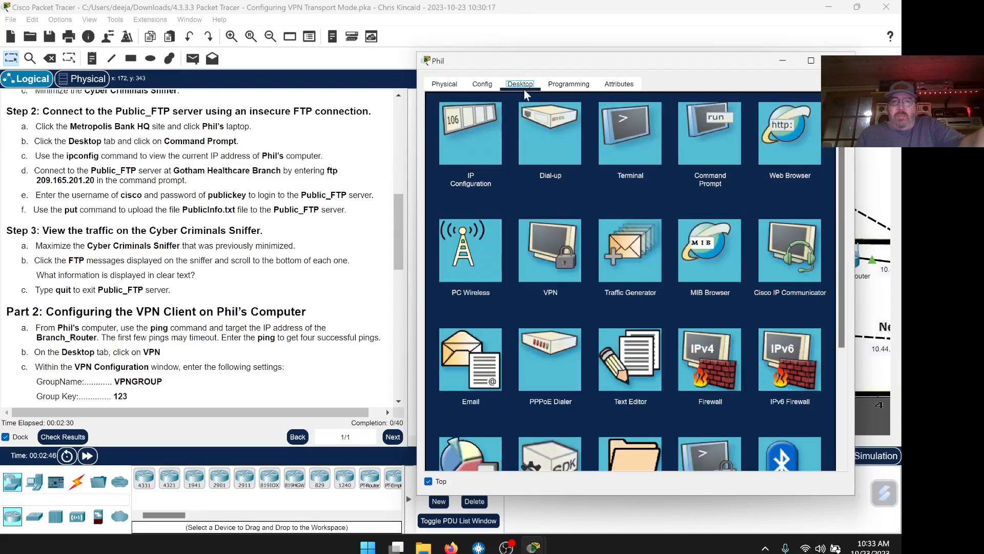
click(707, 149)
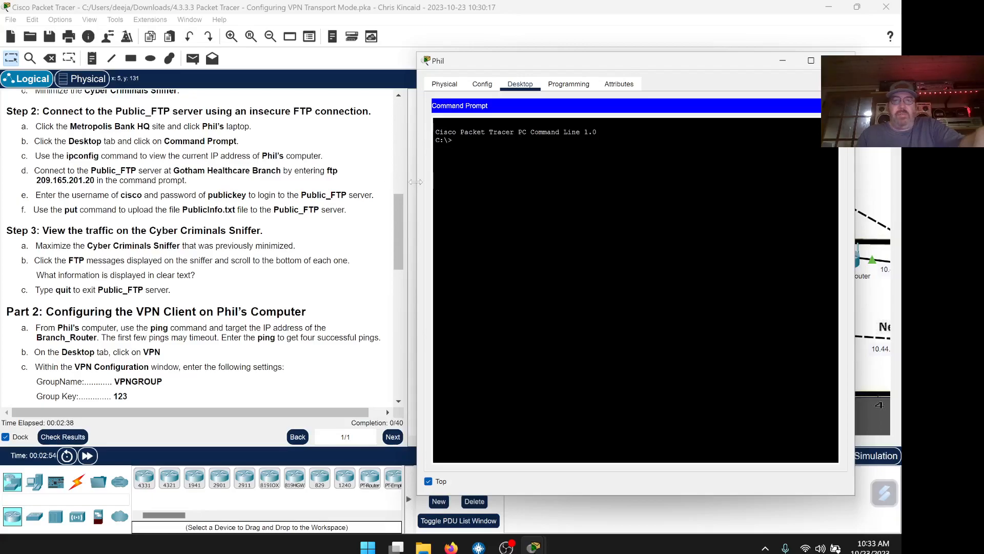
Run ipconfig, ipconfig /renew, then ipconfig to confirm IP 10.44.0.2 with gateway 10.44.0.1.
text(ipconfig)
key(Return)
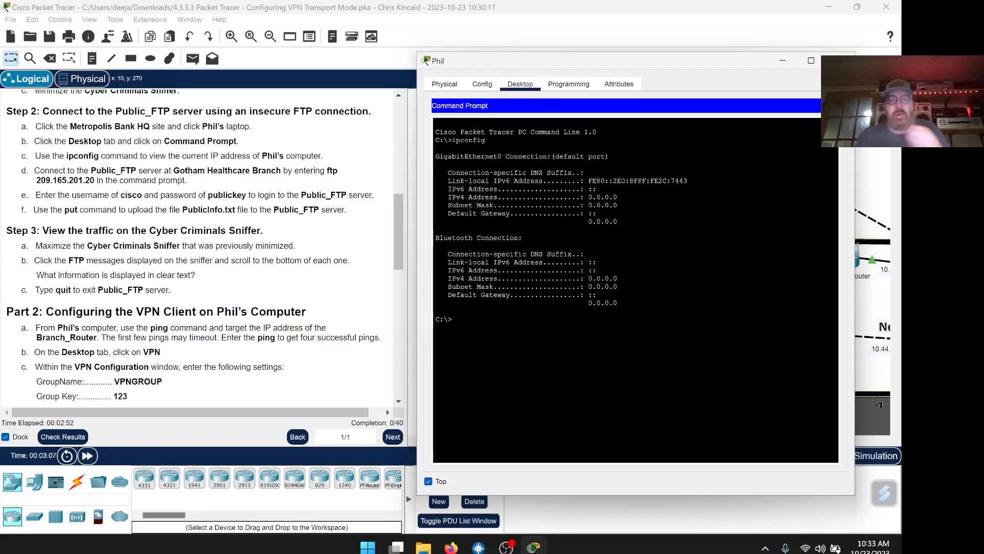
text(onfig )
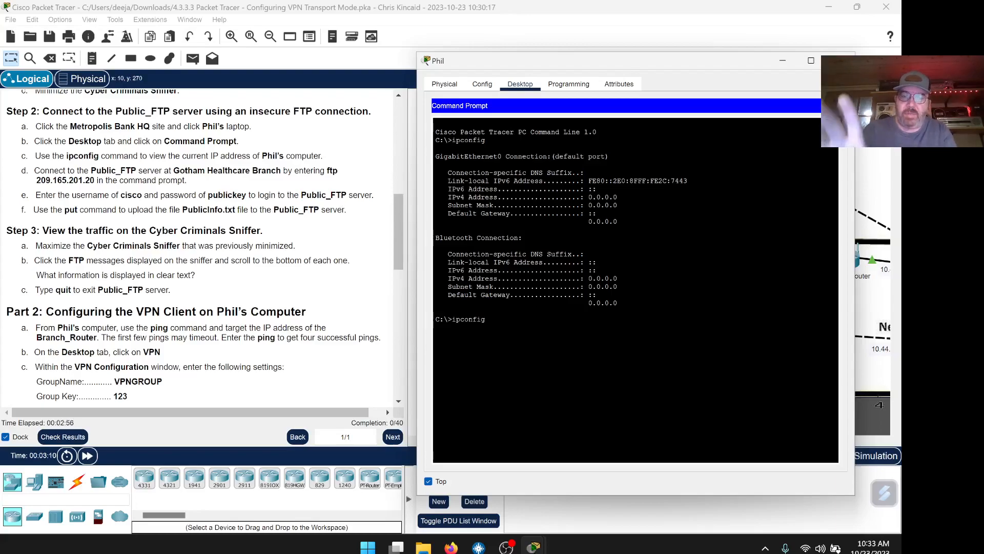
text(/renew)
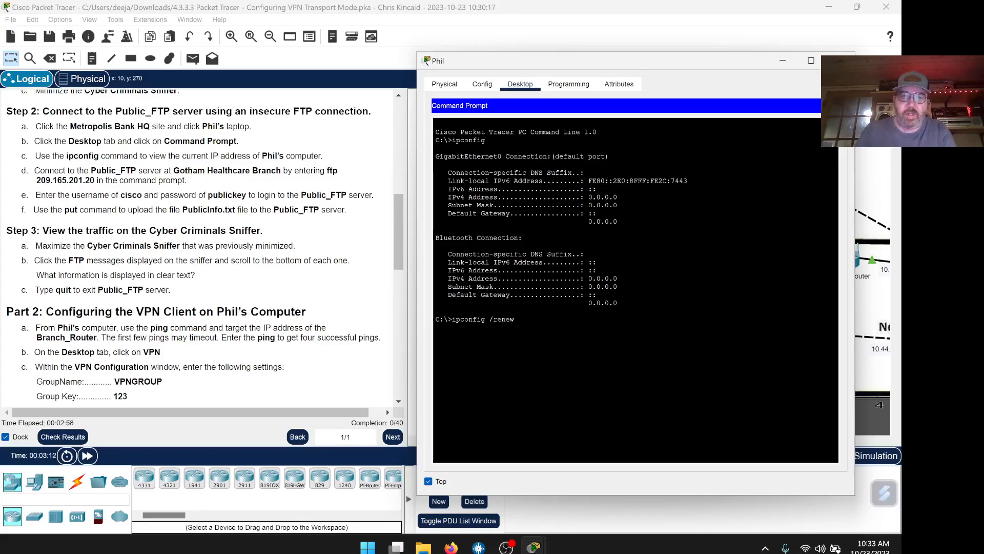
key(Return)
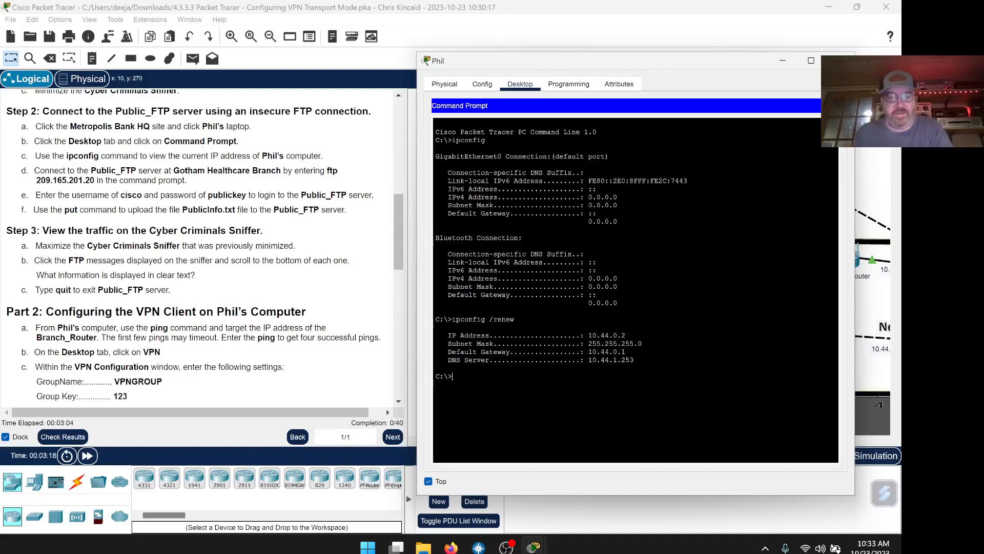
text(ipconfig)
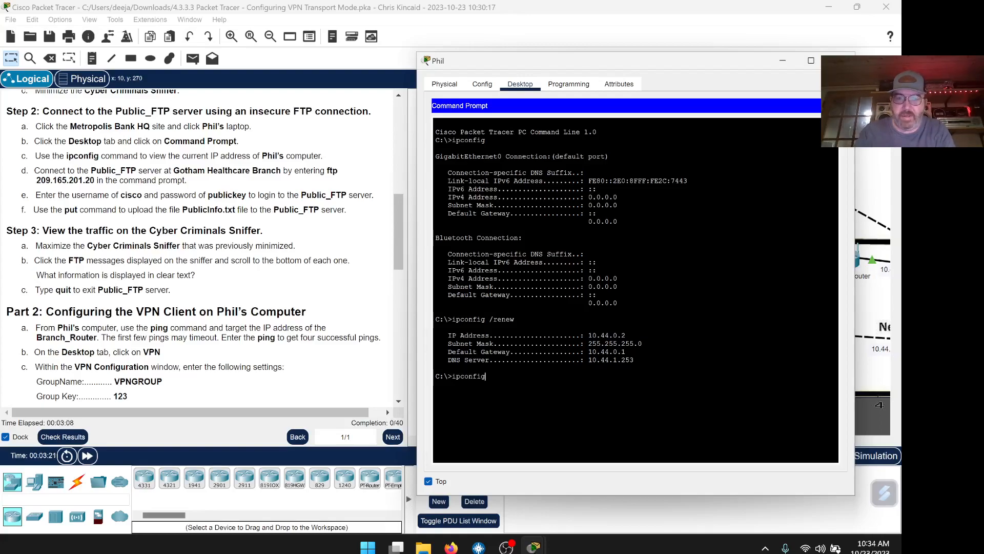
key(Return)
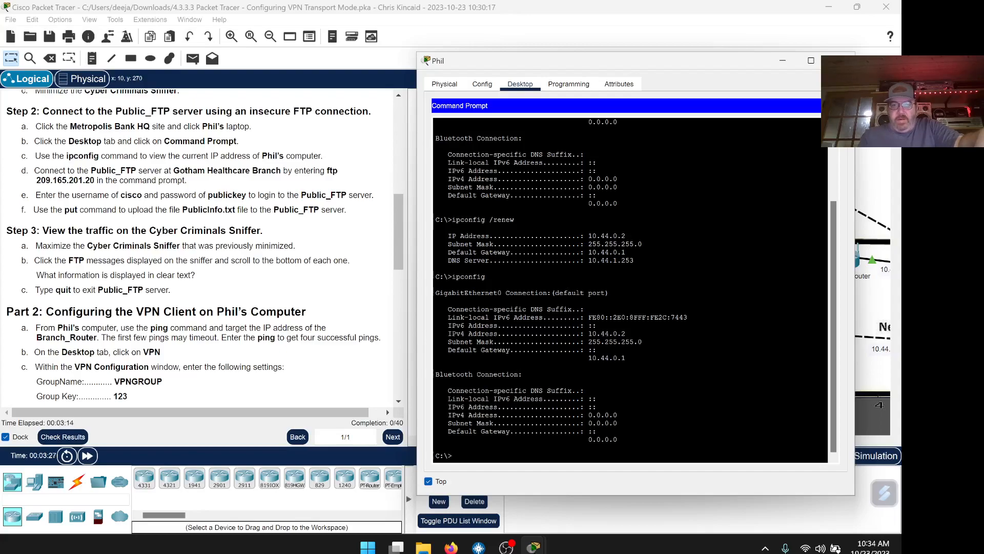
Review Phil's ipconfig output for address 10.44.0.2 and gateway 10.44.0.1, then select the instructions' ftp command.
drag(619, 441, 576, 415)
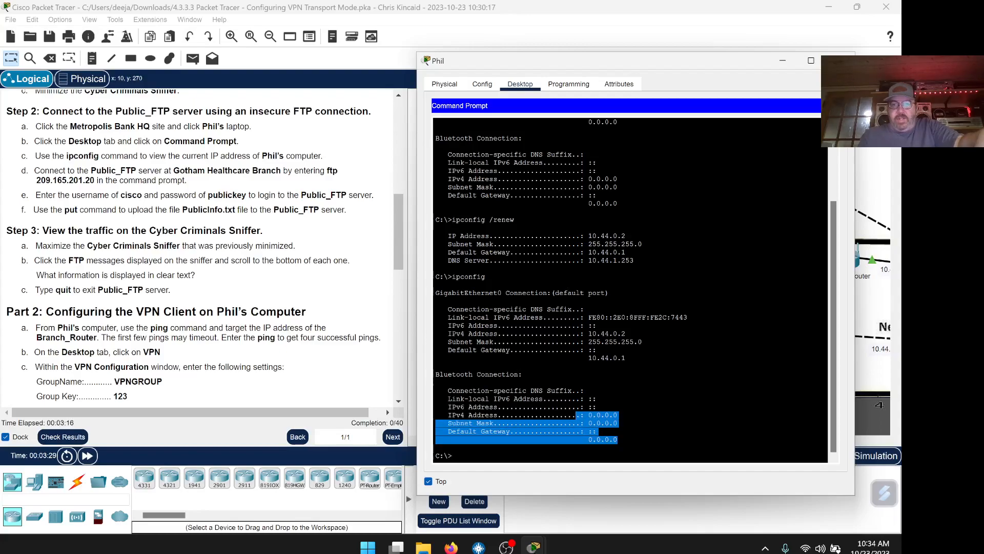
drag(626, 358, 497, 350)
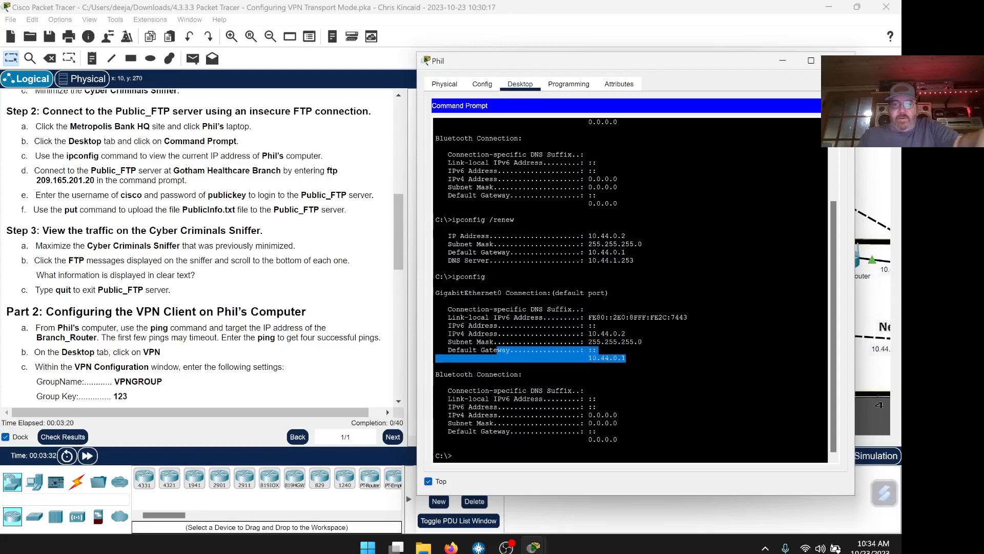
click(491, 342)
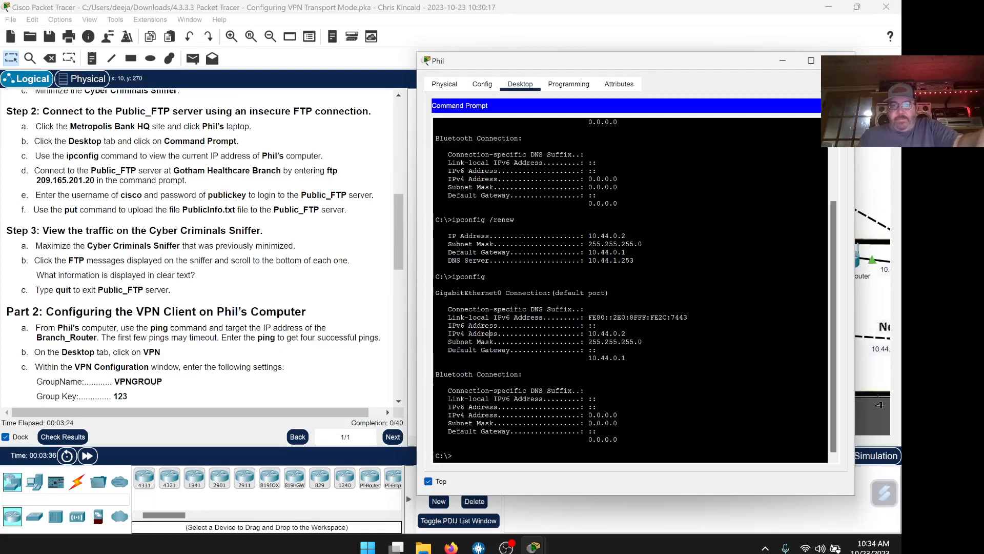
scroll(492, 334, up, 3)
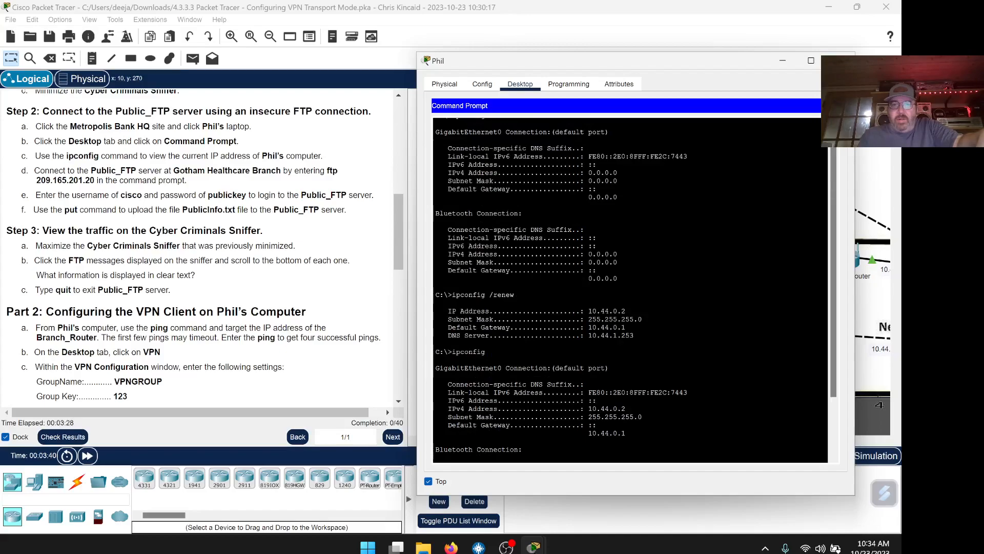
scroll(490, 408, down, 3)
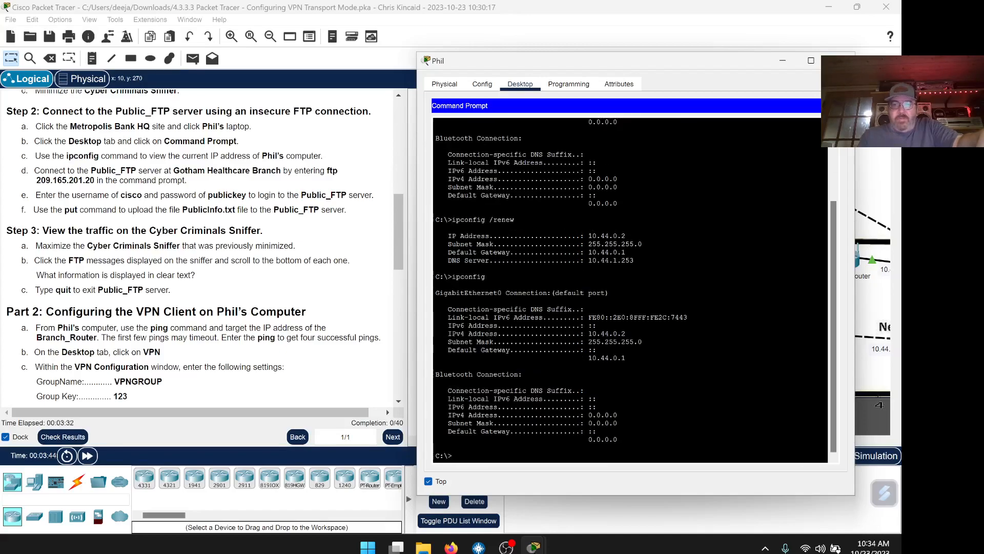
drag(596, 325, 580, 333)
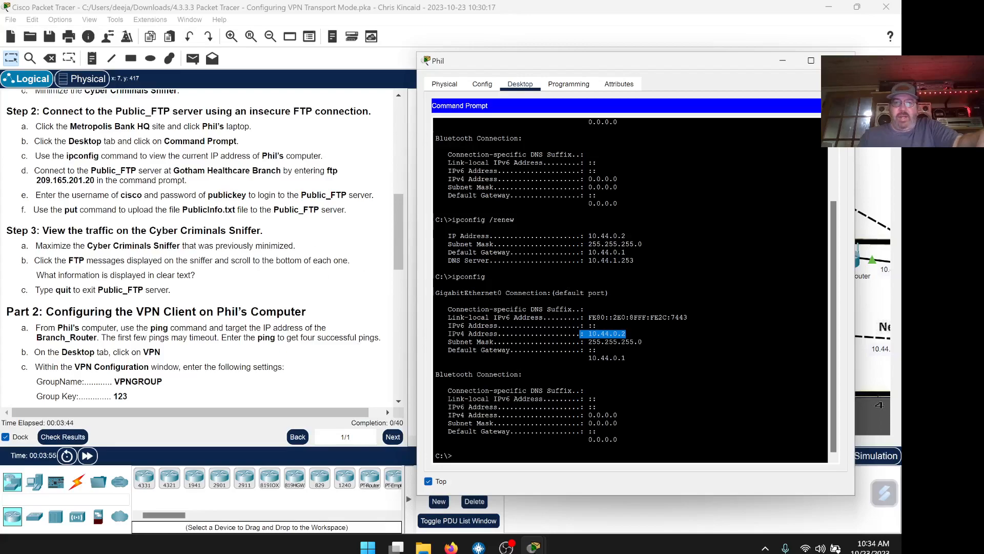
mouse_move(515, 219)
mouse_down()
mouse_move(439, 219)
mouse_move(514, 220)
mouse_up()
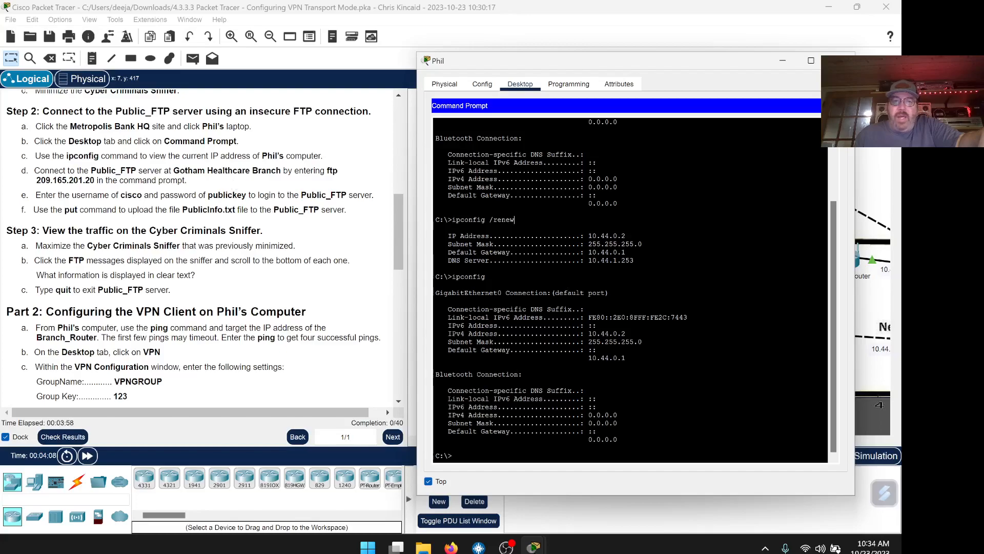
mouse_move(143, 171)
mouse_down()
mouse_move(328, 171)
mouse_move(94, 181)
mouse_up()
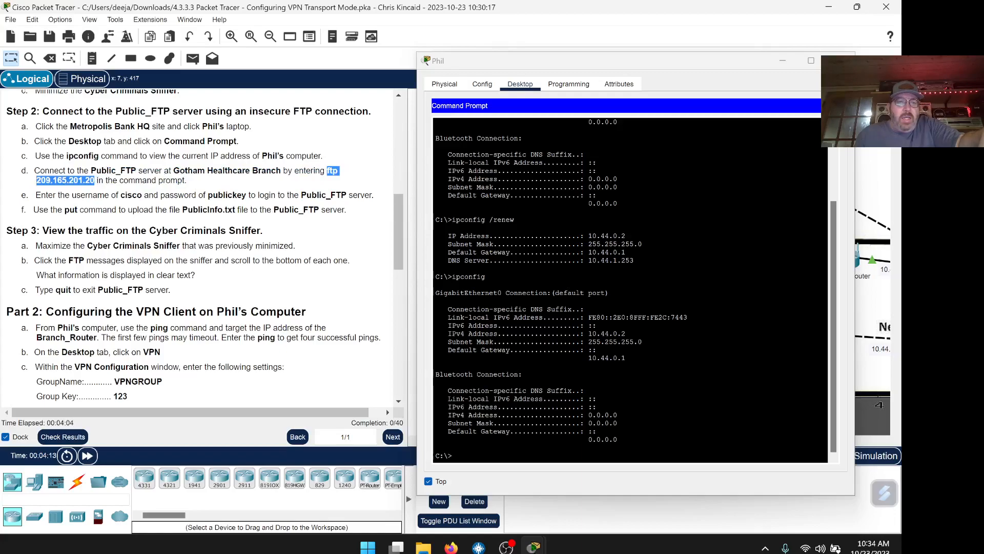
Copy 'ftp 209.165.201.20' from the instructions and run it at Phil's command prompt.
right_click(334, 171)
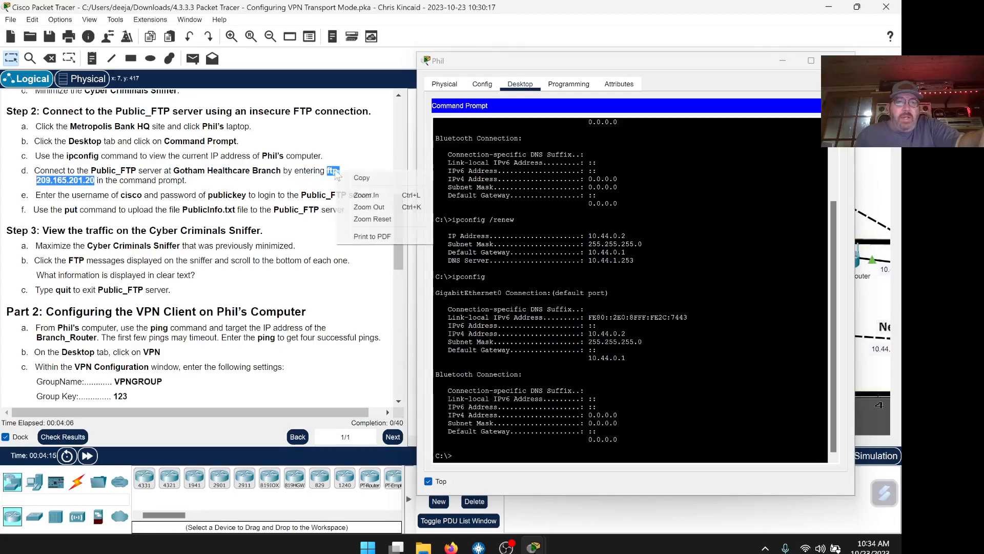
click(353, 181)
click(436, 448)
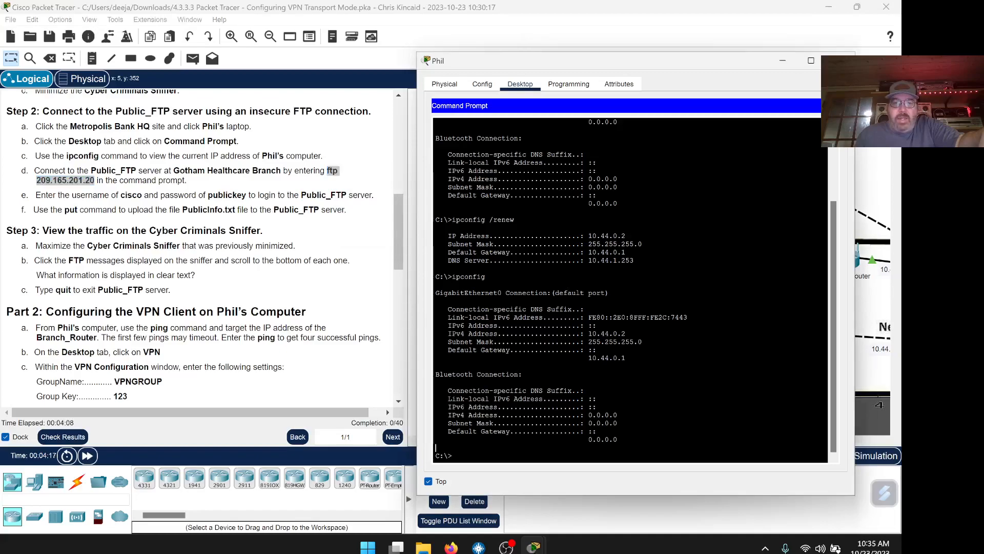
right_click(461, 456)
click(484, 475)
key(Return)
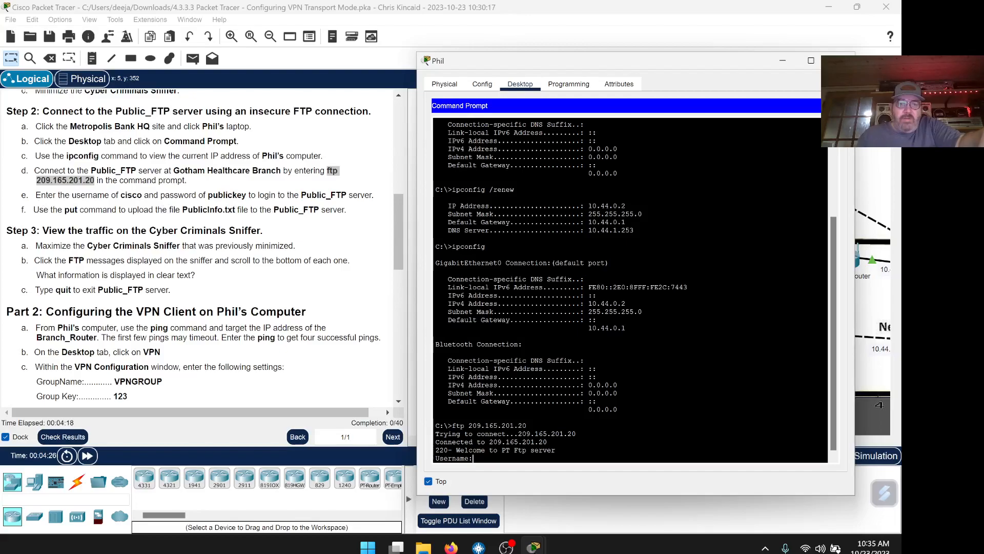
Log in to the FTP server with the lab username and password.
text(cis)
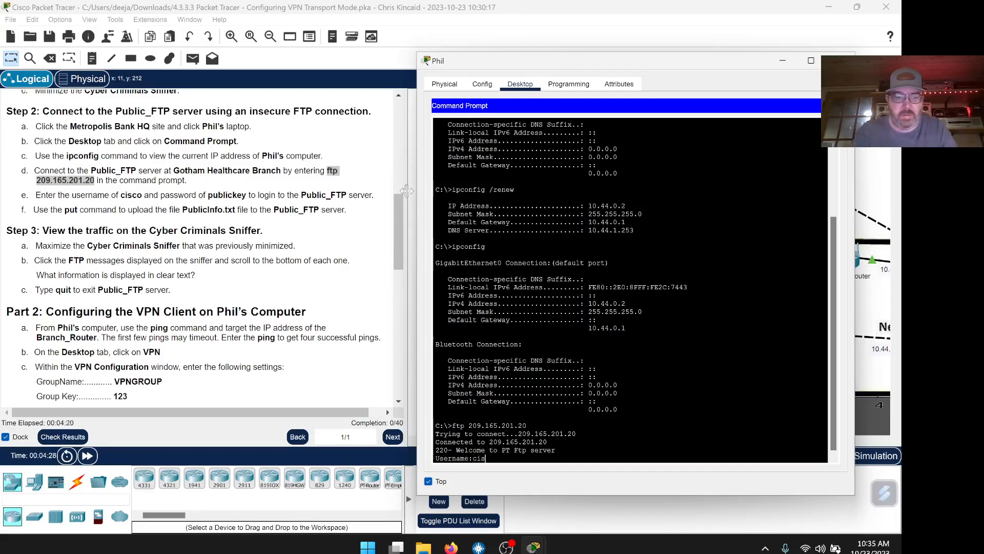
text(co)
key(Return)
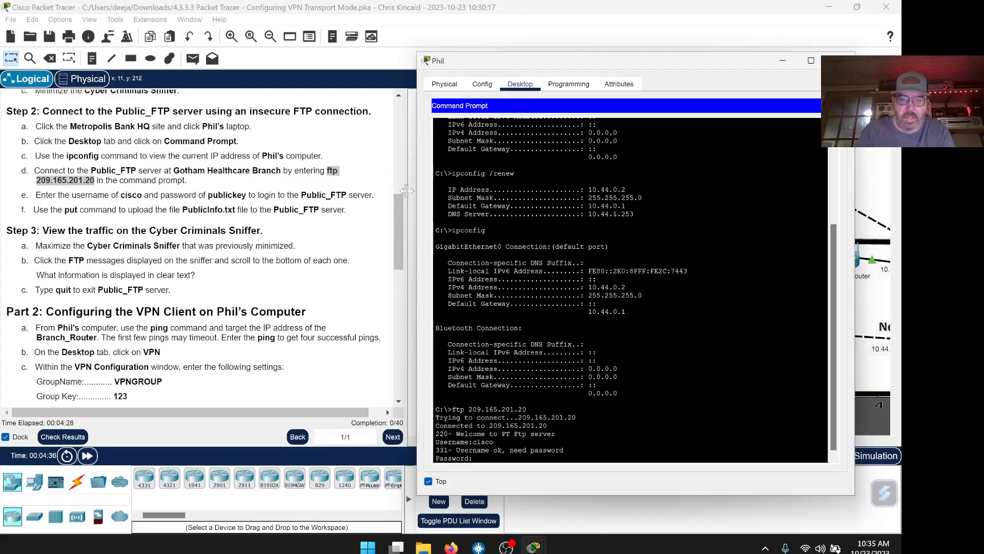
key(Return)
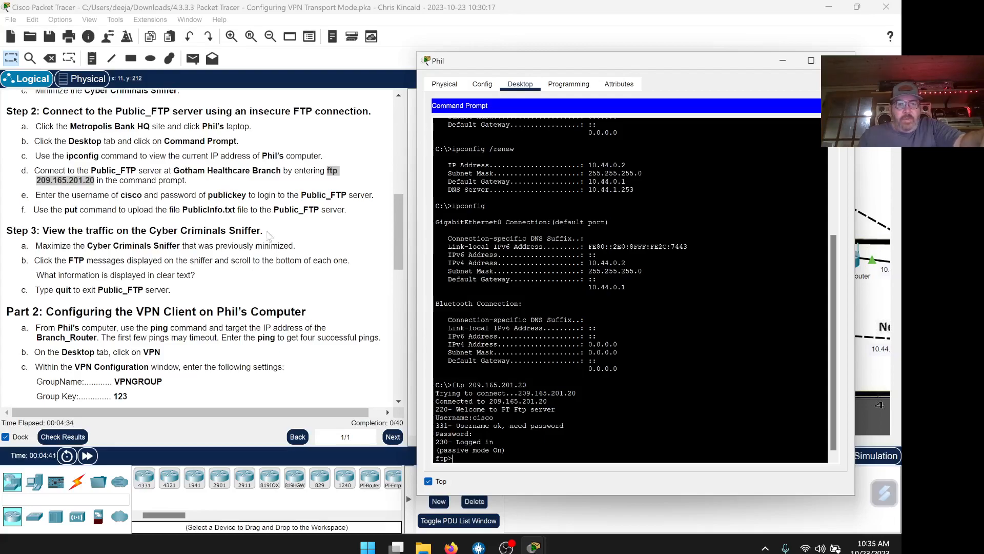
Copy the file name PublicInfo.txt from the instructions and list the FTP server's files with dir.
drag(237, 210, 182, 210)
right_click(197, 210)
click(216, 216)
click(457, 458)
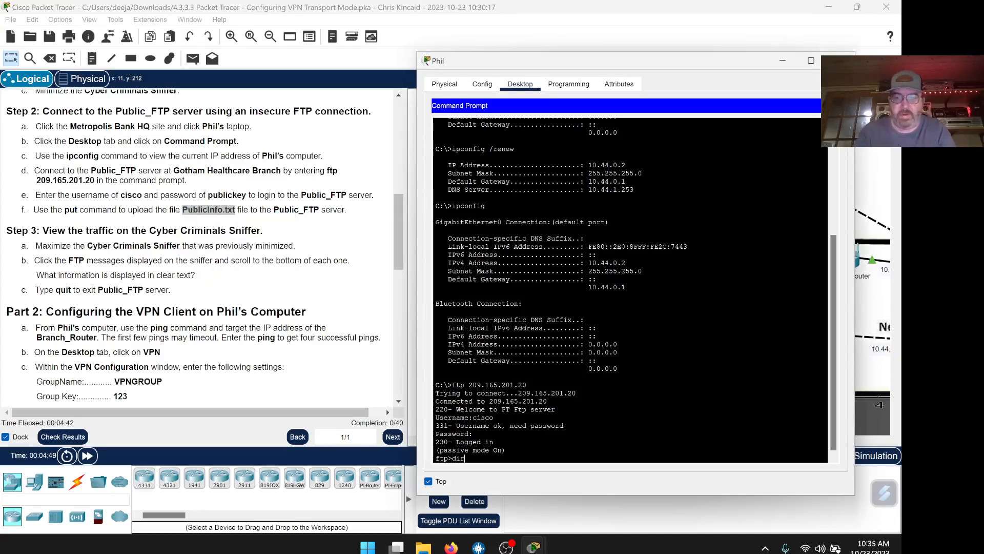
text(dir)
key(Return)
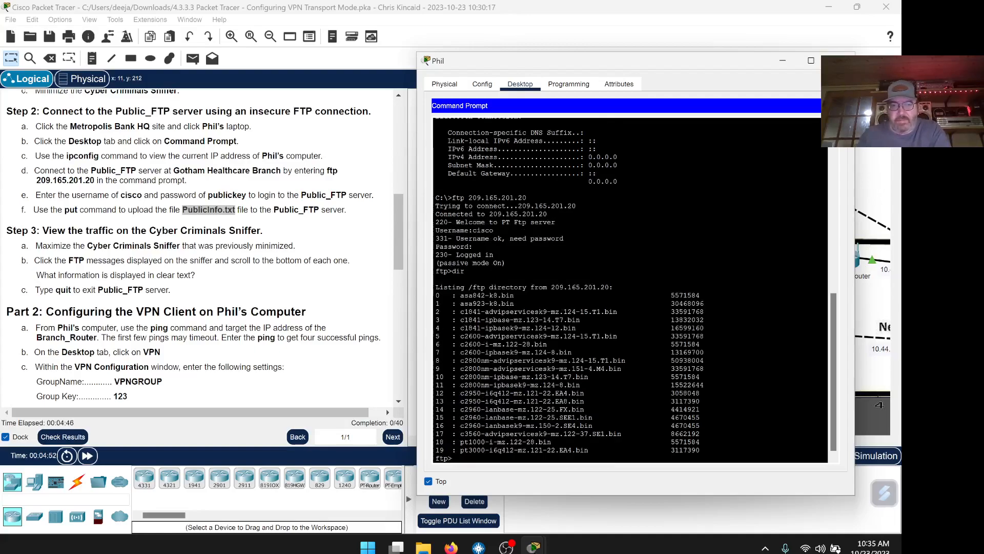
Upload PublicInfo.txt with put and confirm it appears in the listing at 346 bytes.
text(put)
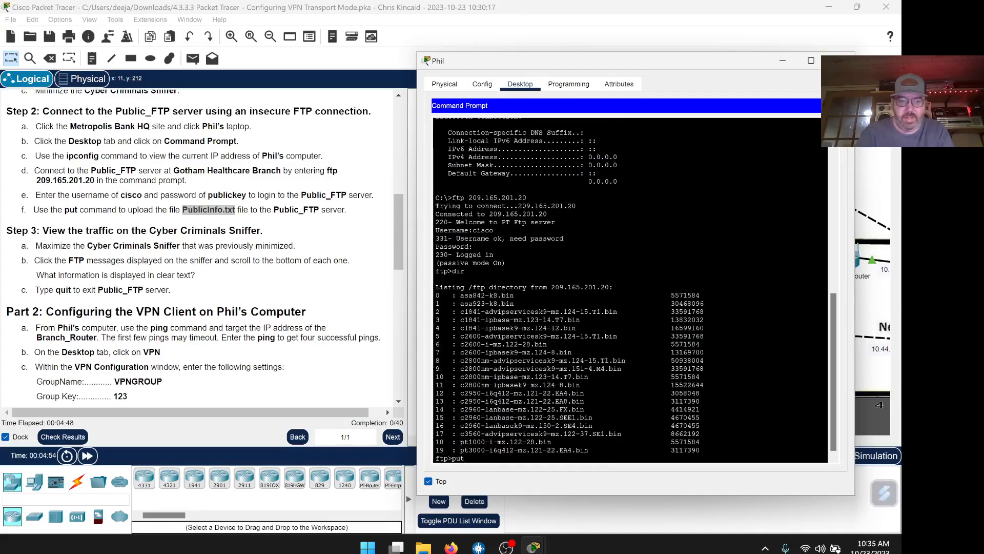
text( PublicInfo.txt)
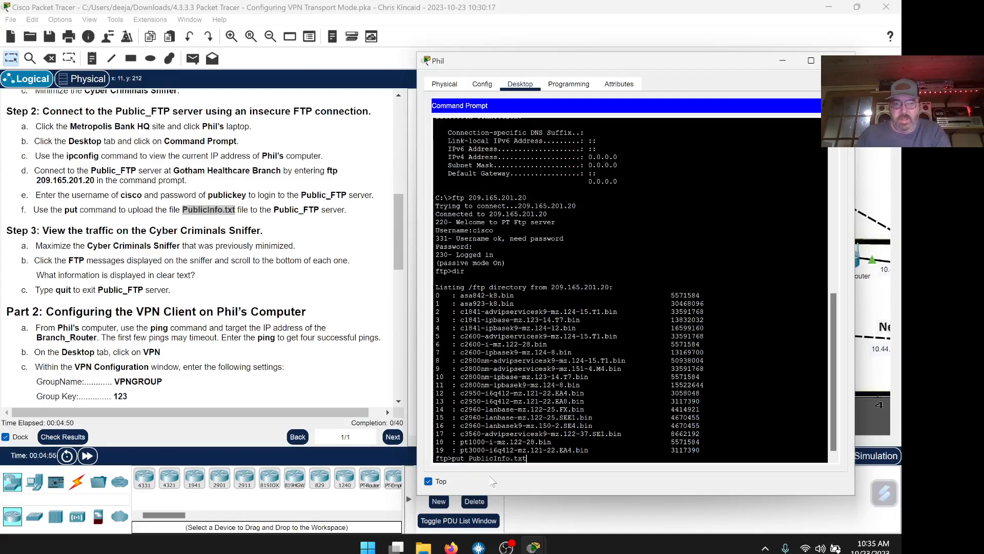
key(Return)
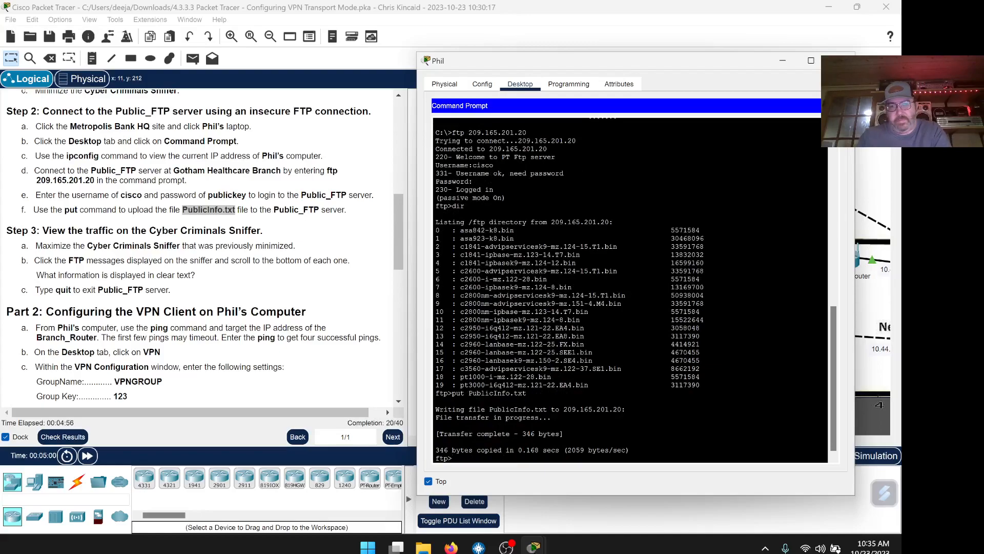
text(di)
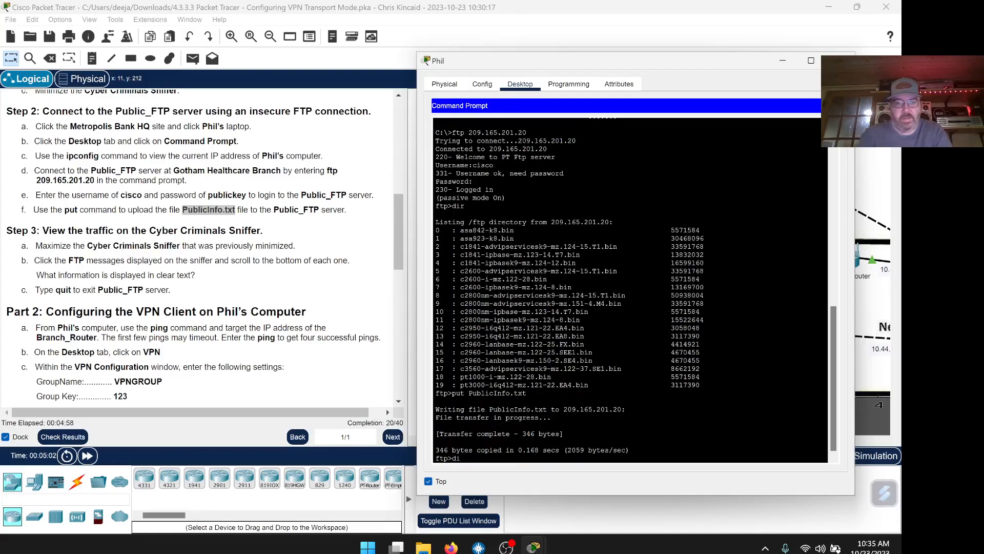
text(r)
key(Return)
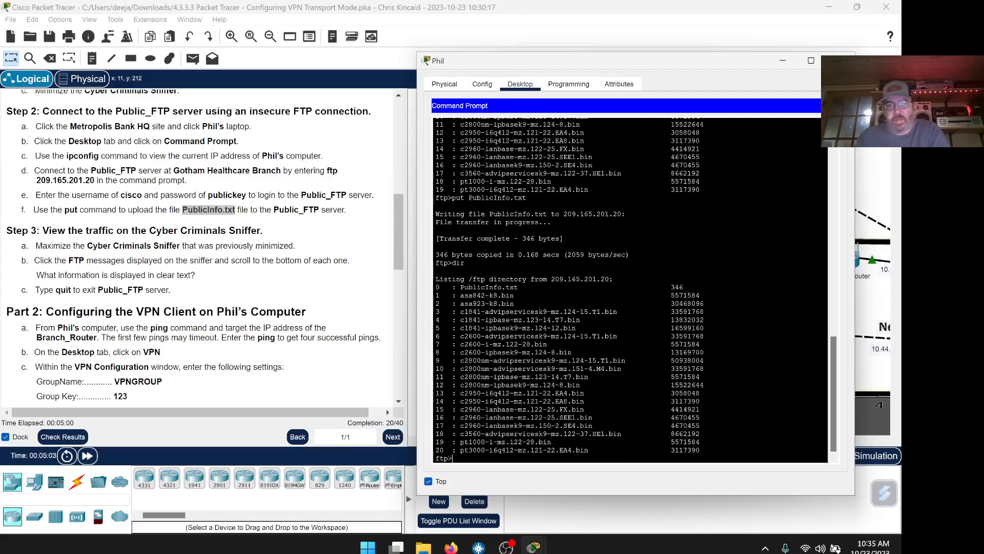
mouse_move(522, 287)
mouse_down()
mouse_move(464, 287)
mouse_move(515, 288)
mouse_up()
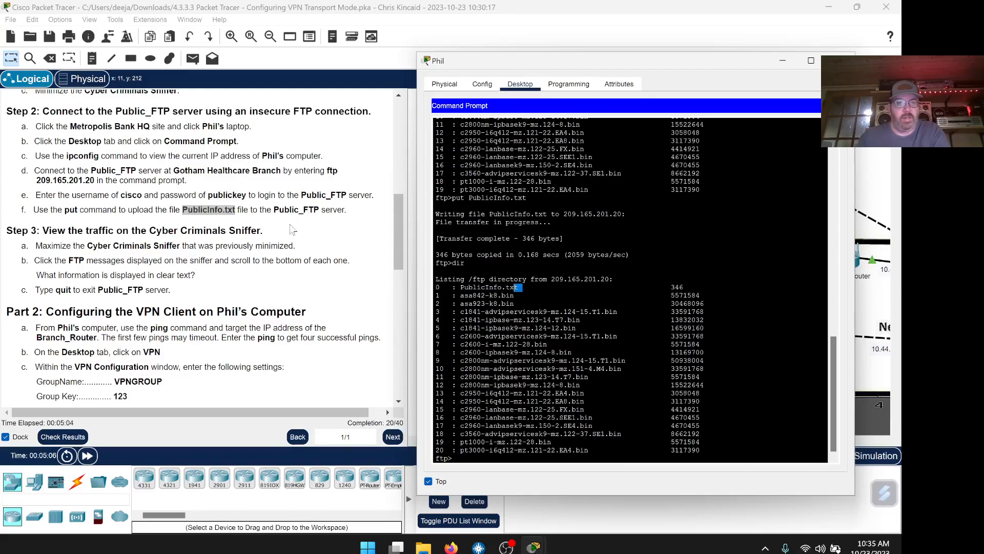
scroll(290, 229, down, 4)
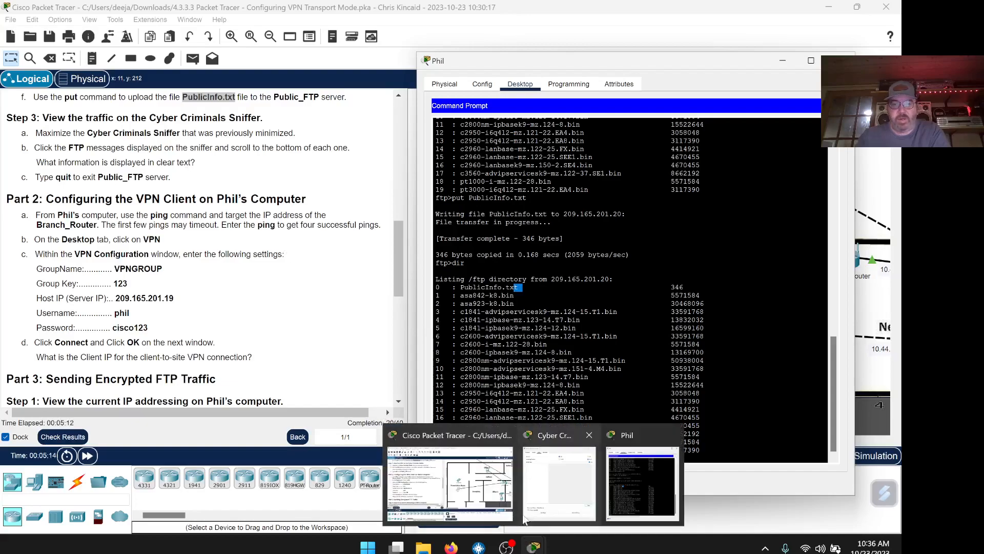
Turn off Top on Phil's window, raise the Cyber Criminals Sniffer, and open its first FTP message.
mouse_move(535, 547)
click(559, 490)
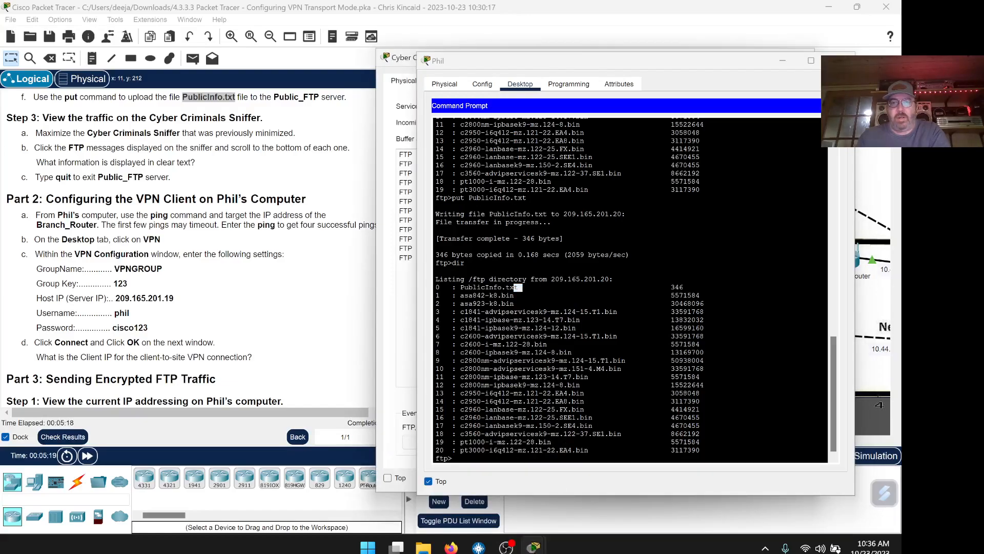
click(428, 481)
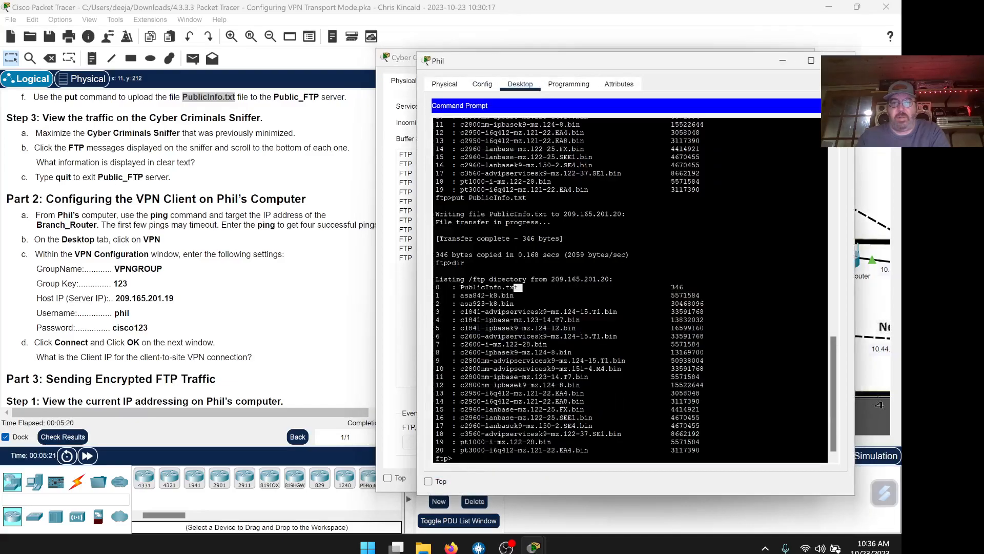
click(402, 57)
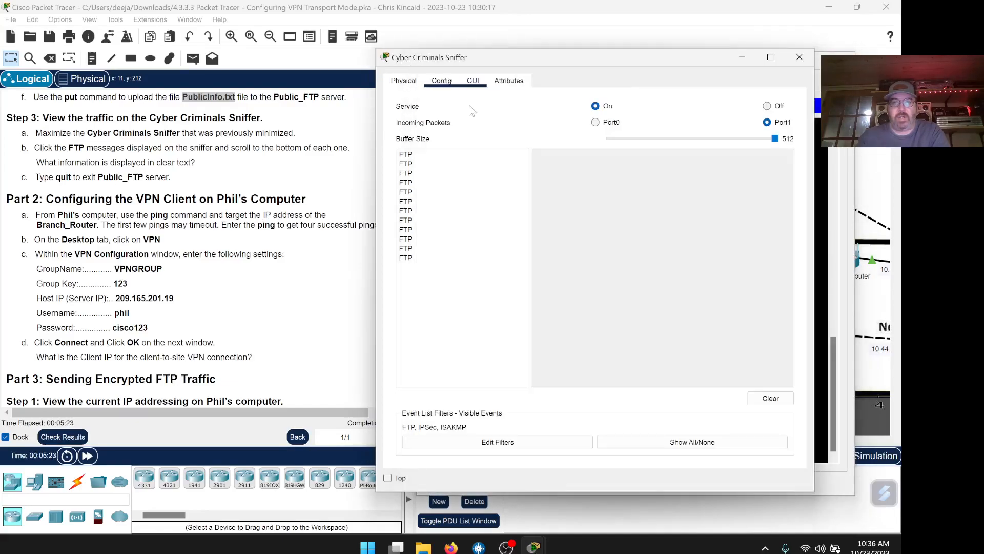
drag(517, 60, 533, 60)
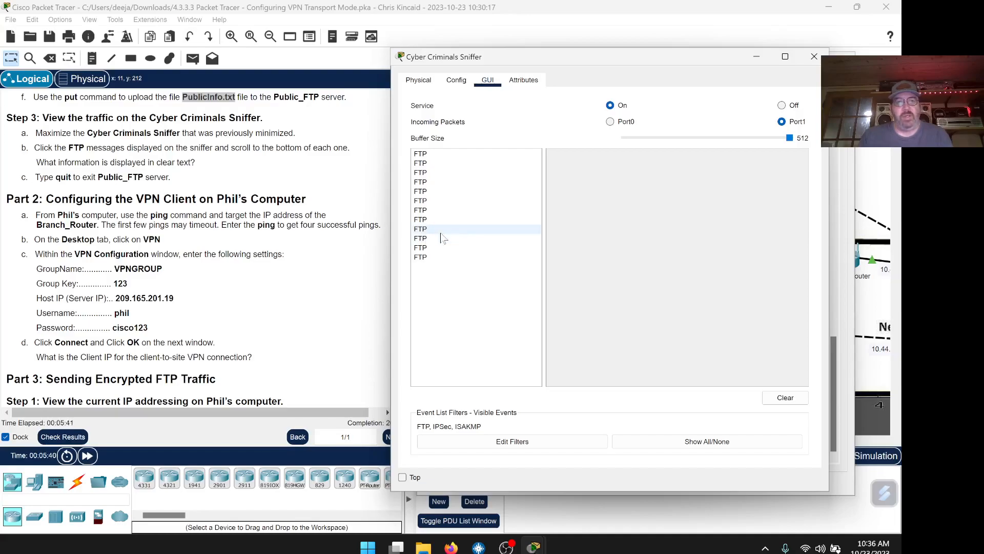
click(421, 154)
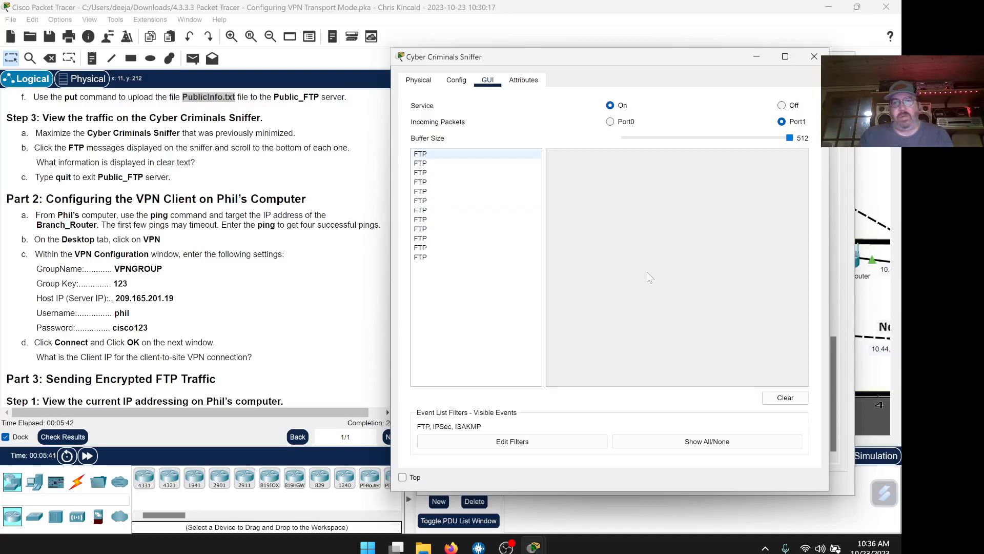
Step through the second to seventh captured FTP messages, reviewing each one's FTP Command section.
scroll(688, 264, down, 5)
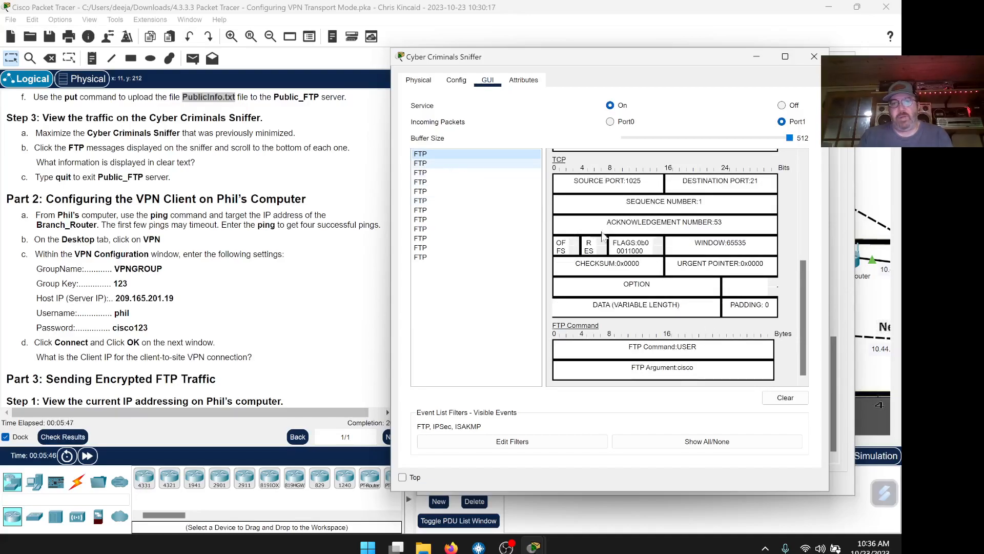
click(433, 163)
scroll(676, 267, down, 5)
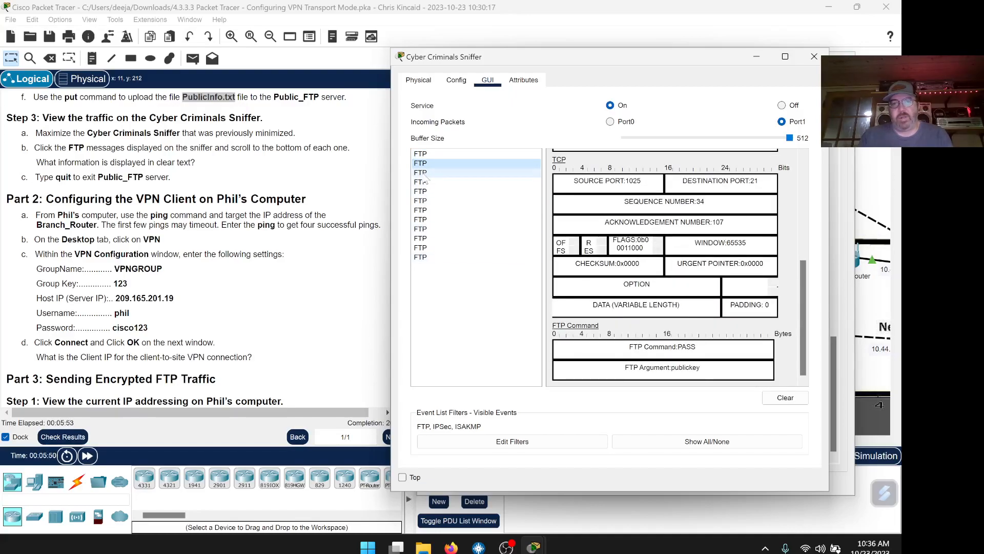
key(Down)
scroll(598, 250, down, 5)
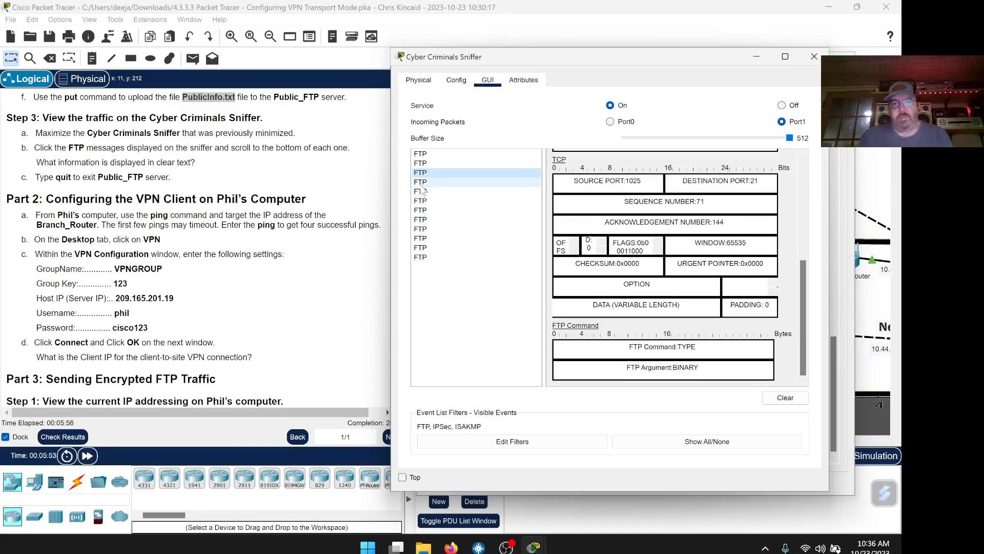
key(Down)
scroll(671, 266, down, 5)
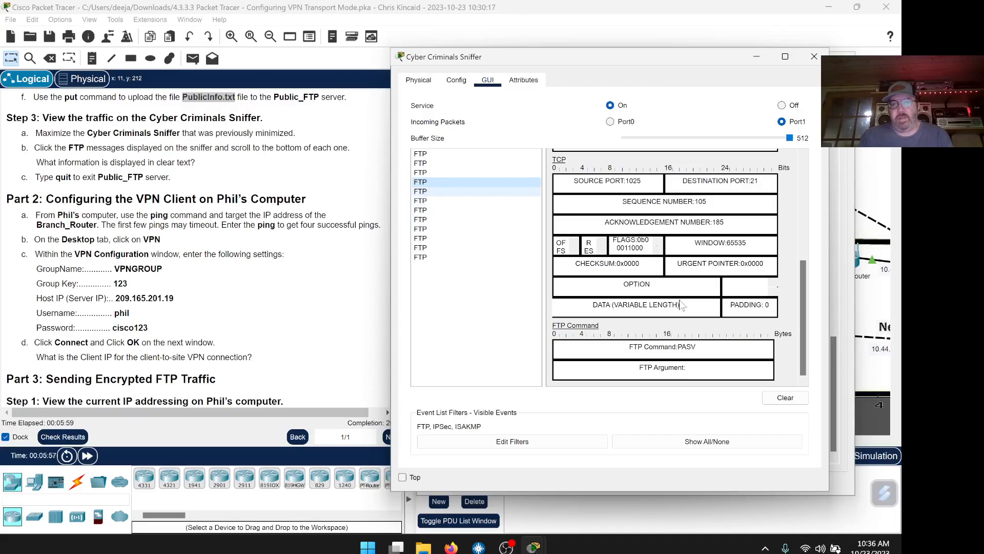
key(Down)
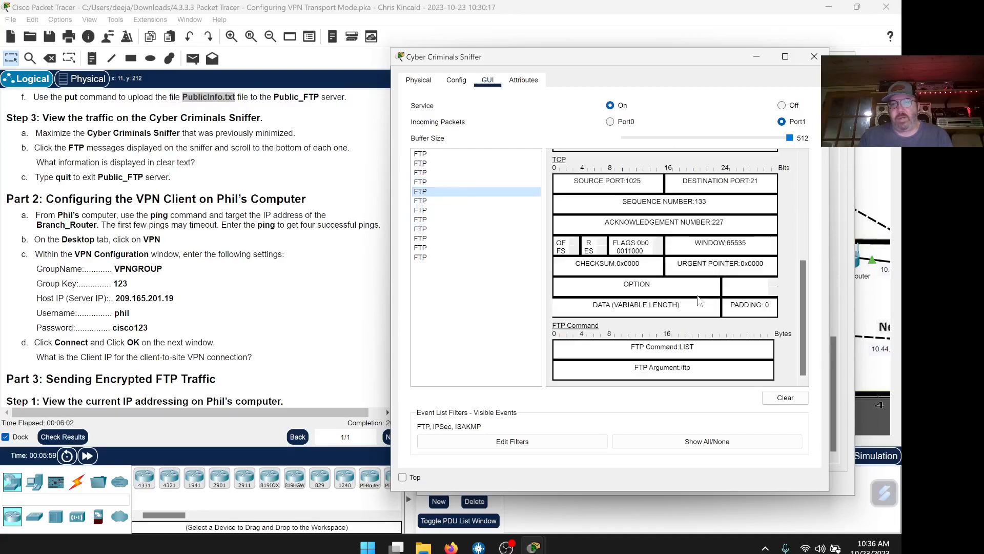
click(429, 201)
scroll(667, 266, down, 5)
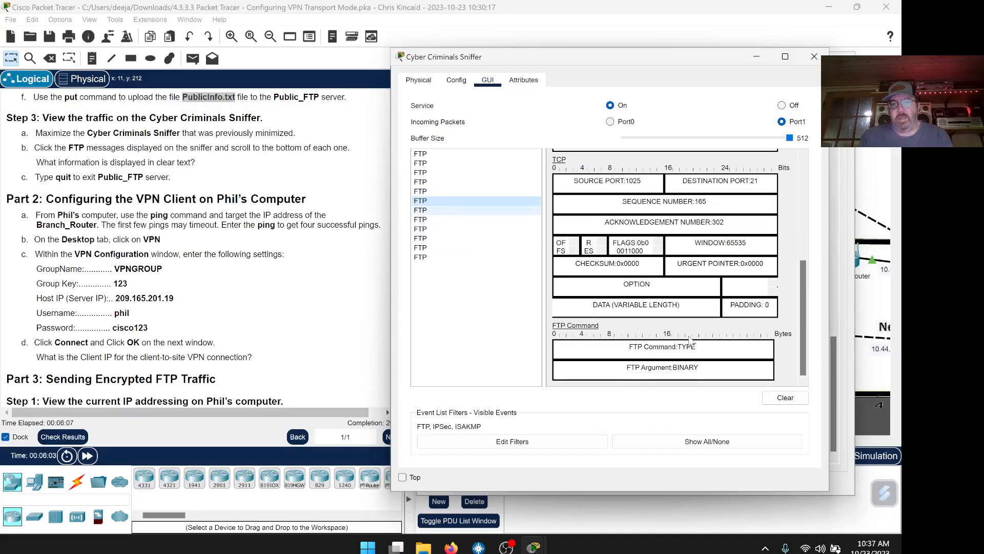
click(422, 210)
scroll(666, 267, down, 5)
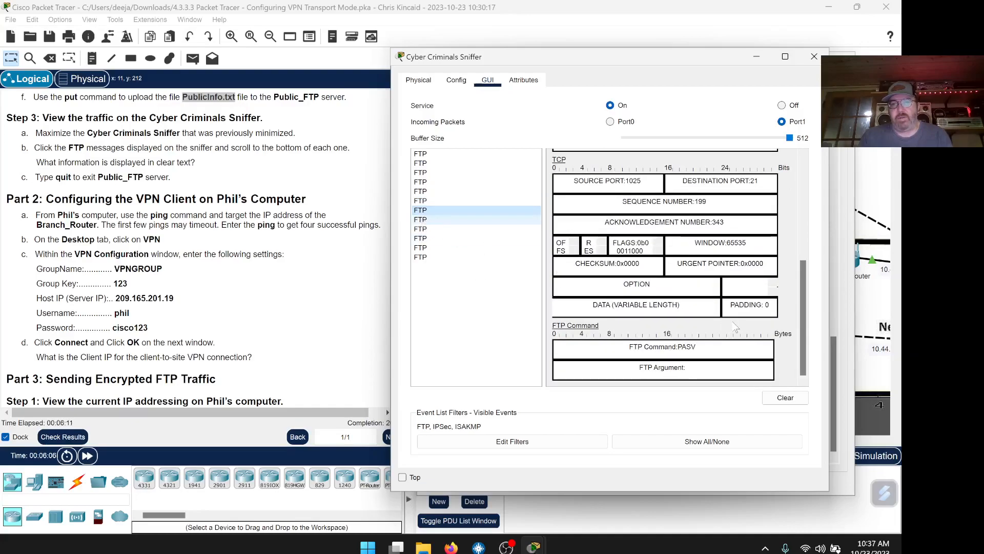
Inspect the eighth message's PublicInfo.txt upload and the remaining messages through the final LIST /ftp.
click(421, 219)
scroll(667, 266, down, 5)
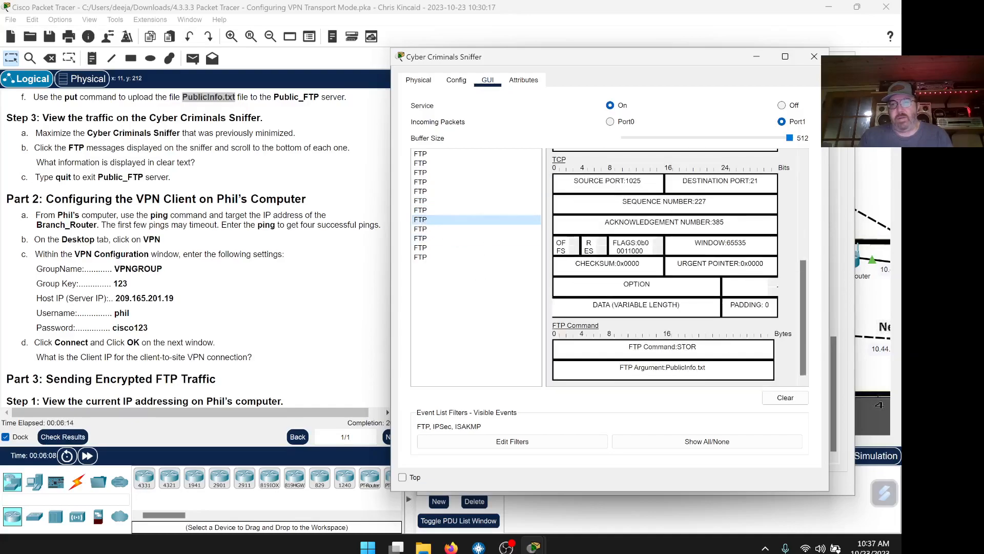
drag(708, 368, 666, 367)
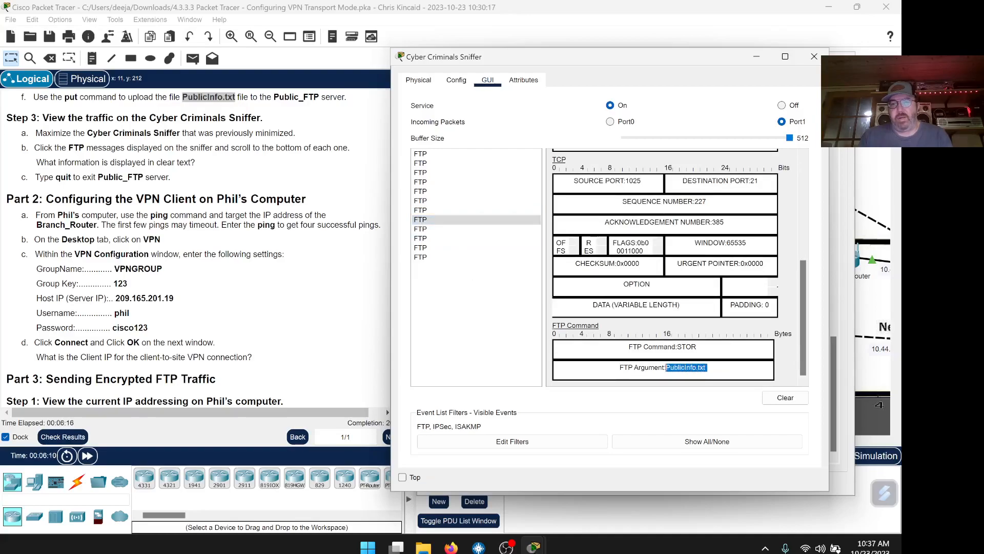
click(423, 230)
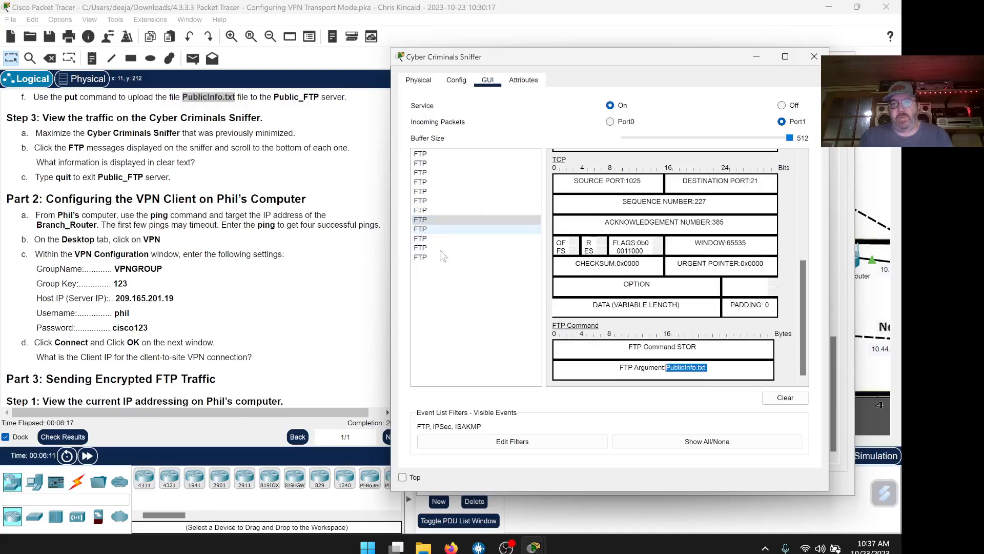
scroll(585, 288, down, 3)
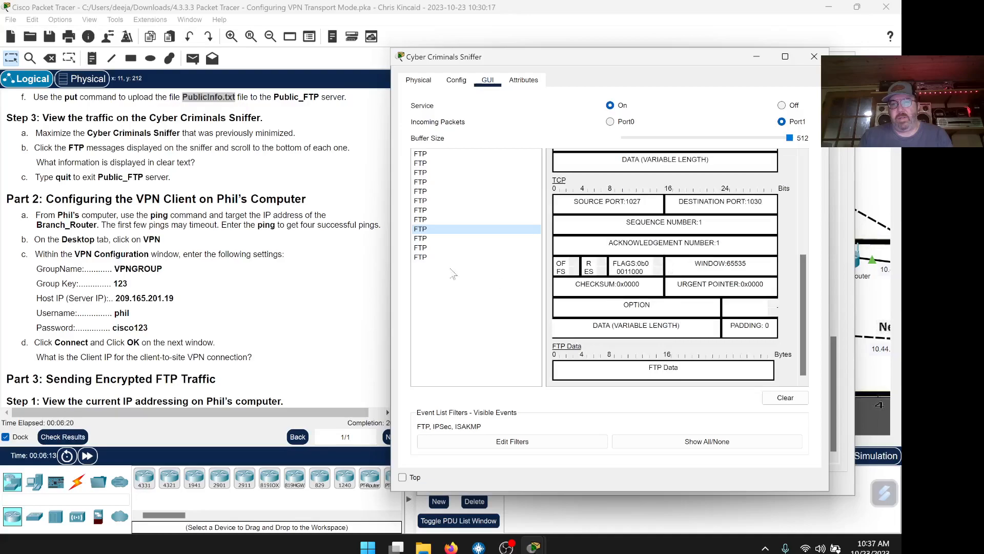
key(Down)
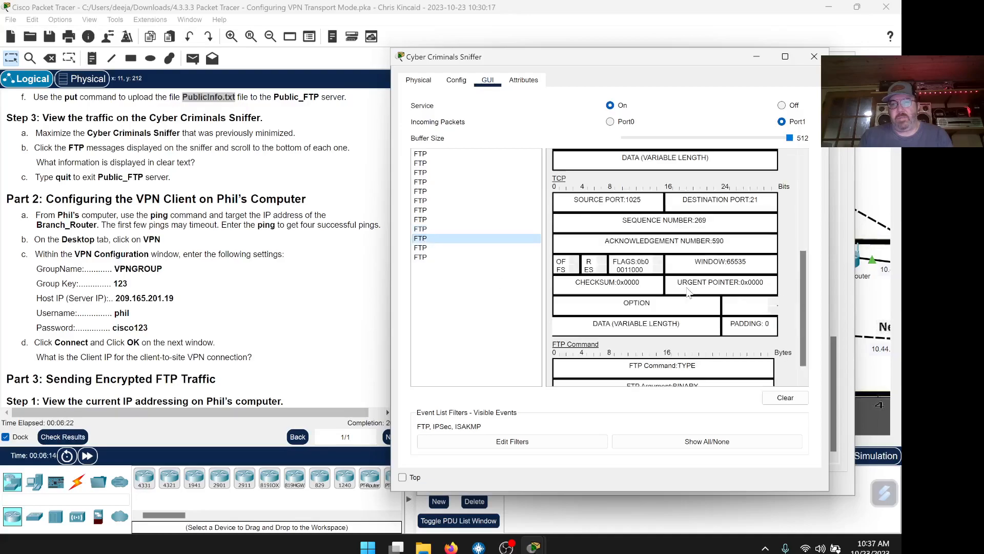
scroll(687, 288, down, 1)
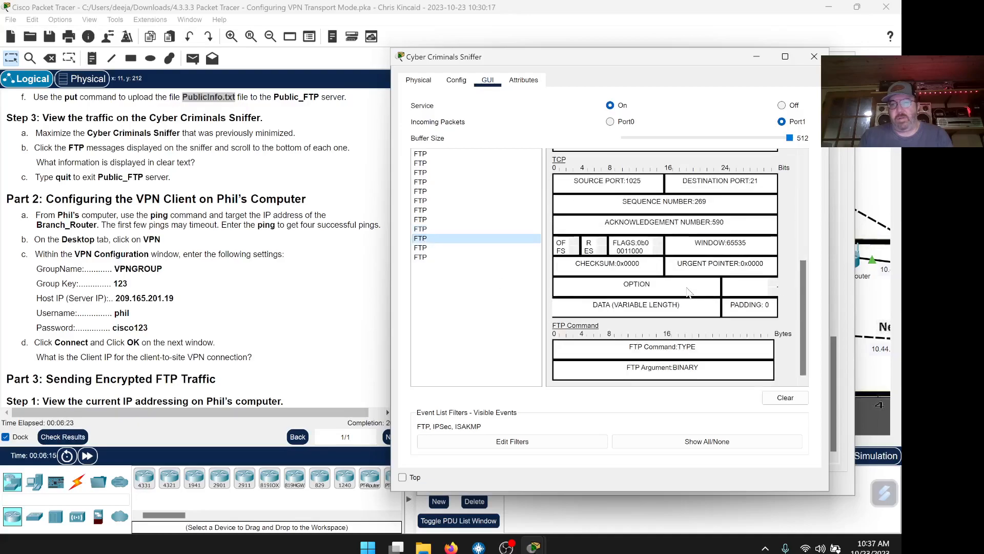
click(436, 248)
scroll(666, 266, down, 3)
scroll(676, 267, down, 3)
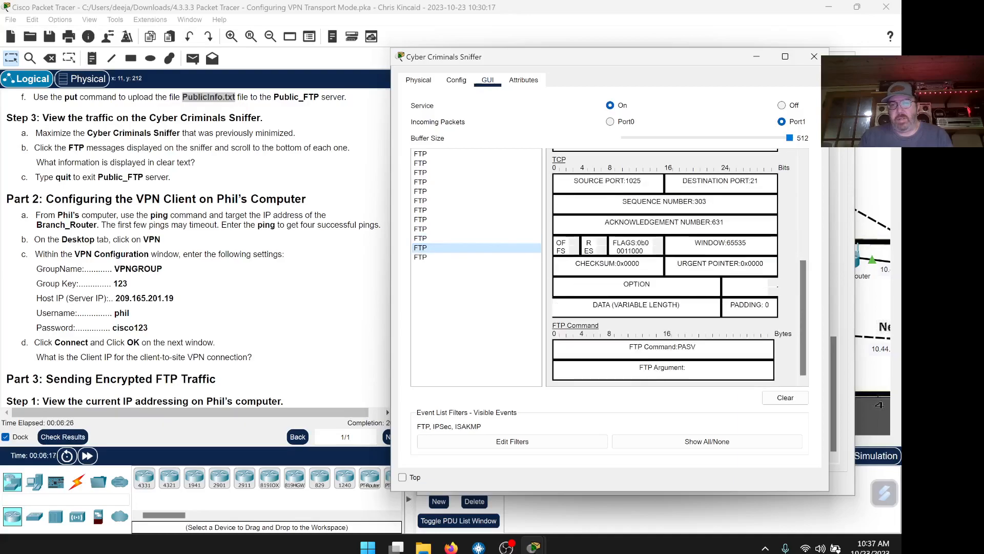
click(432, 257)
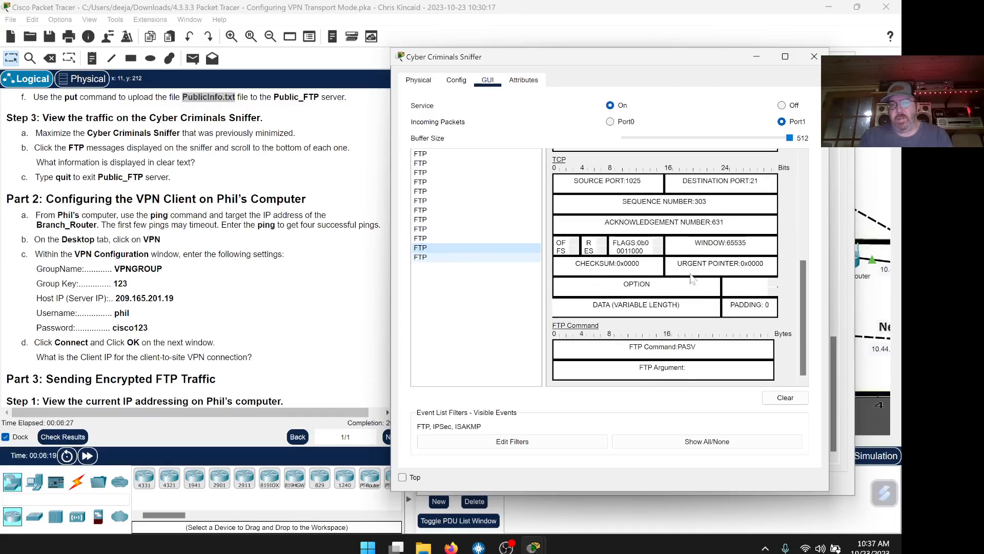
scroll(711, 279, down, 5)
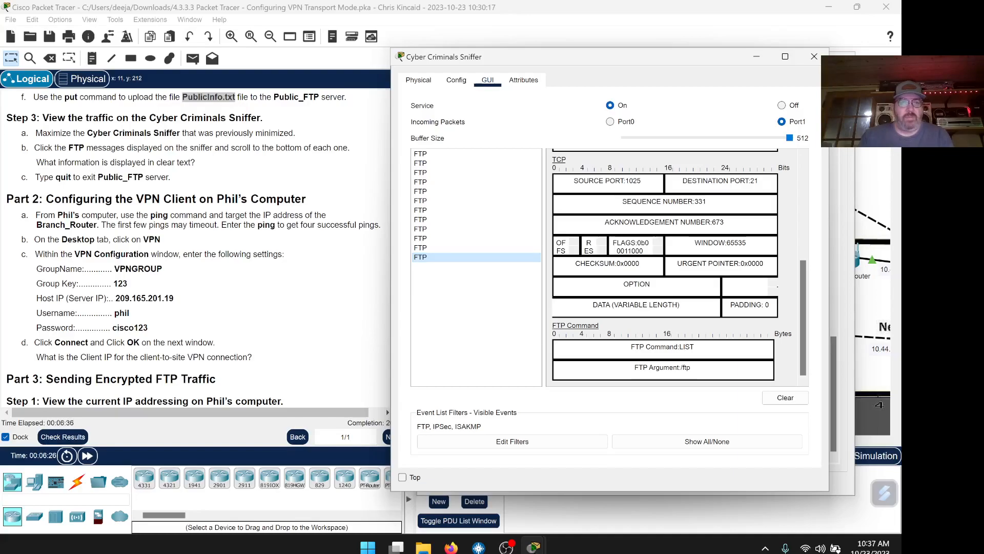
Enter 'Username, password, file name.' in the worksheet's clear-text question answer box.
click(451, 547)
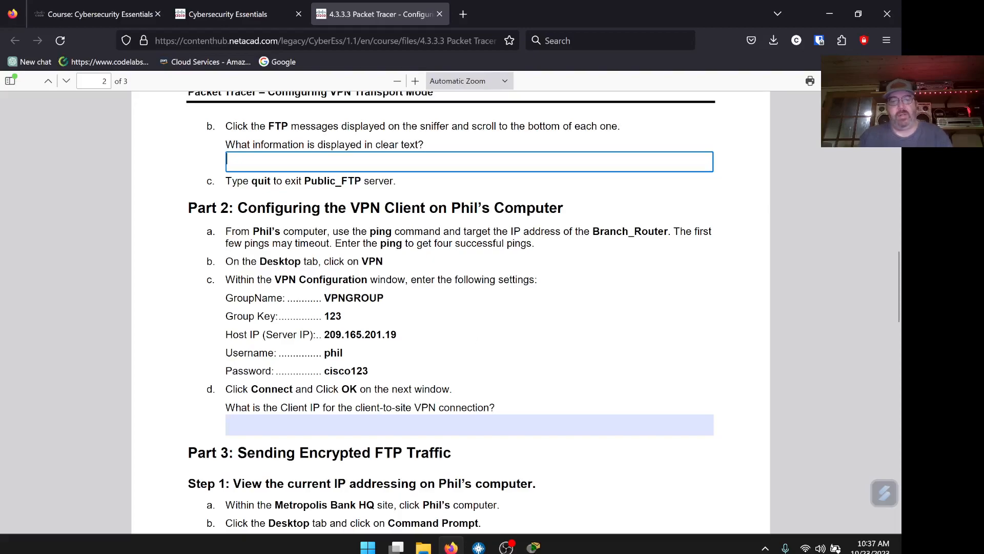
text(Usee)
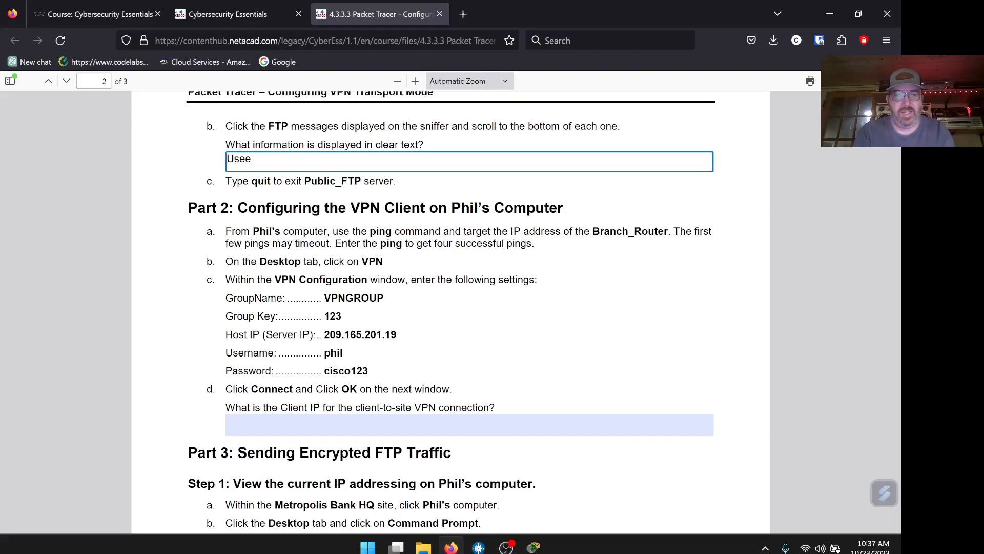
key(BackSpace)
text(rname, password)
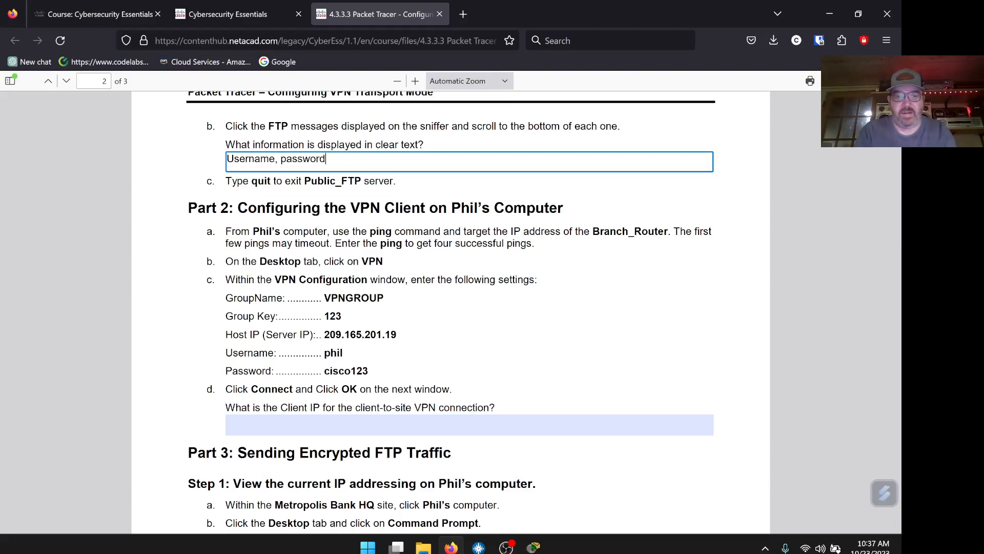
text(, file name)
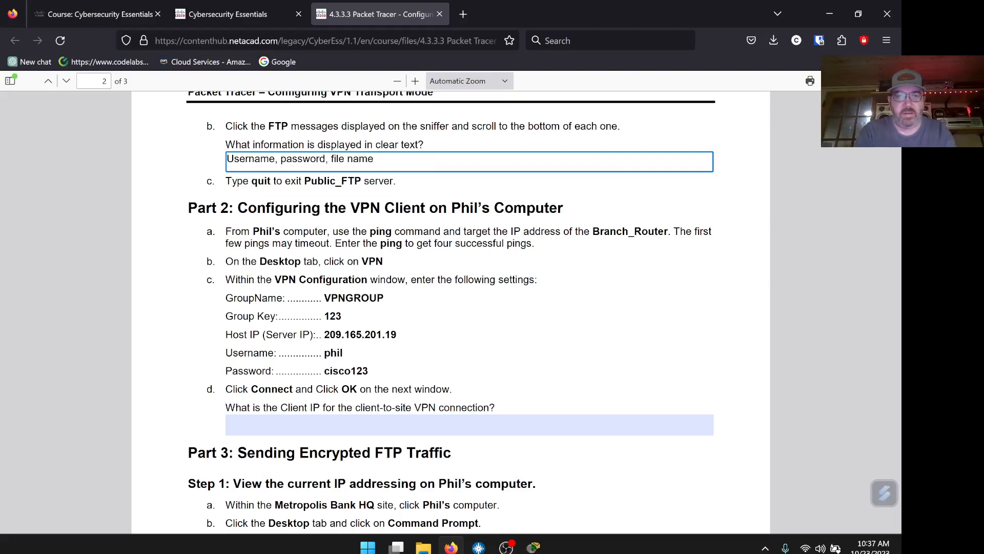
text(.)
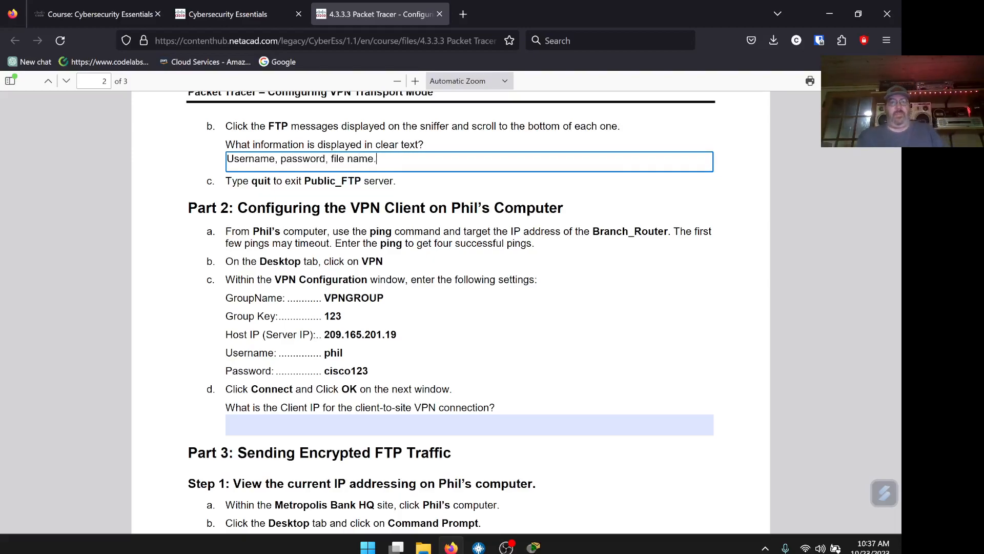
scroll(491, 291, down, 3)
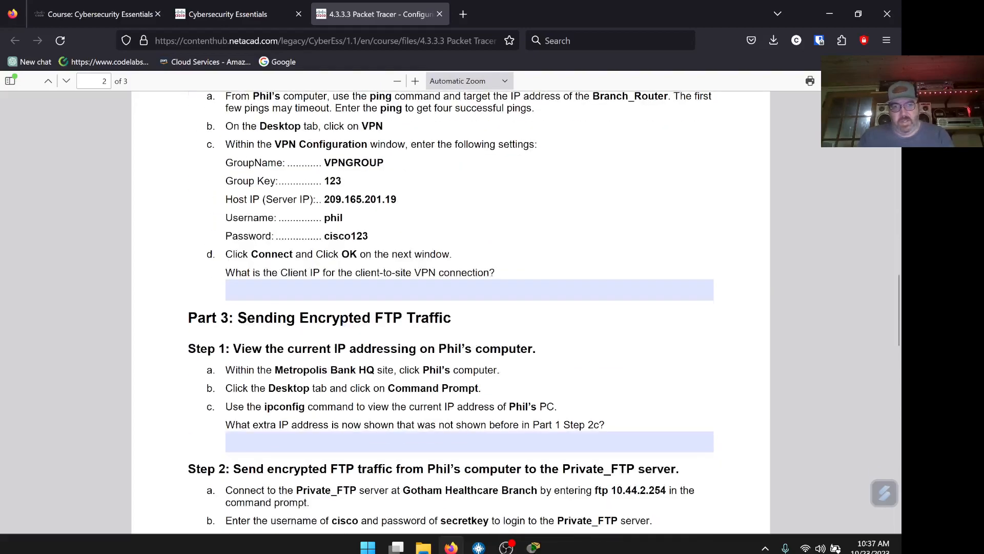
Bring Phil's command prompt forward and run quit to end the FTP session.
mouse_move(536, 547)
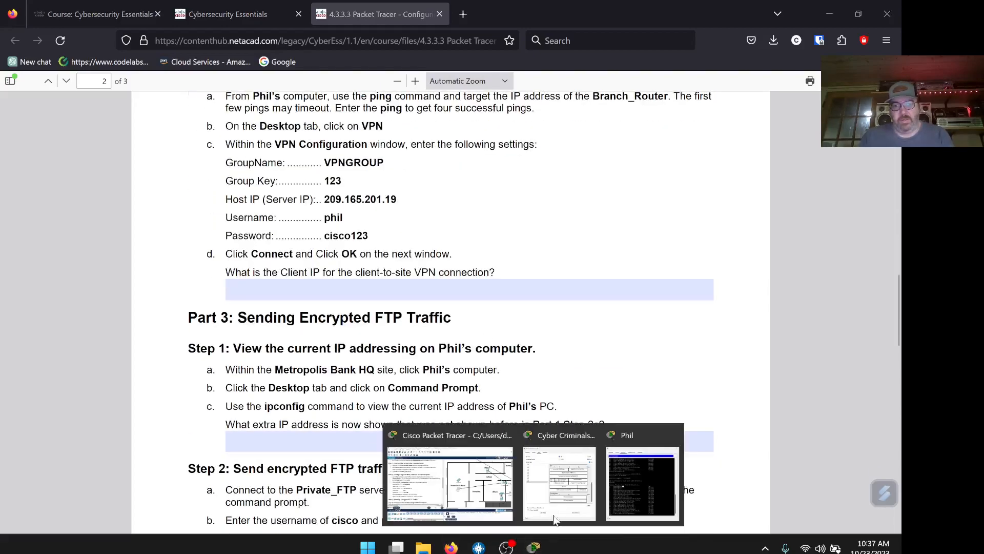
click(479, 443)
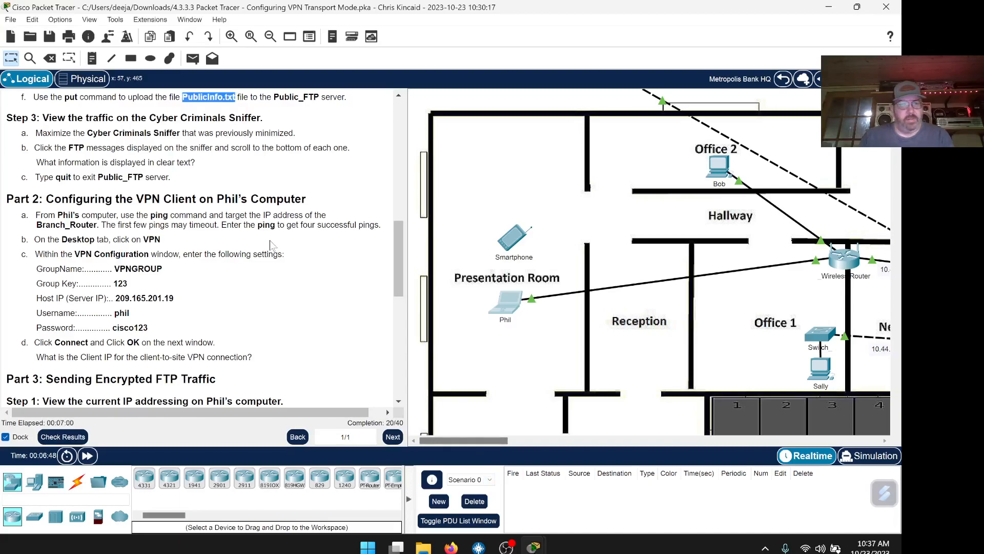
mouse_move(534, 546)
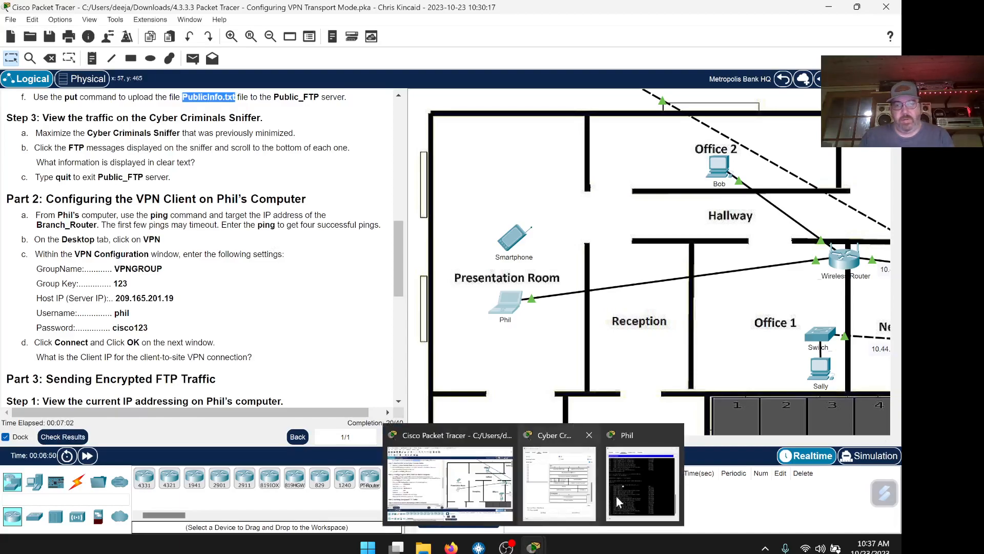
click(638, 472)
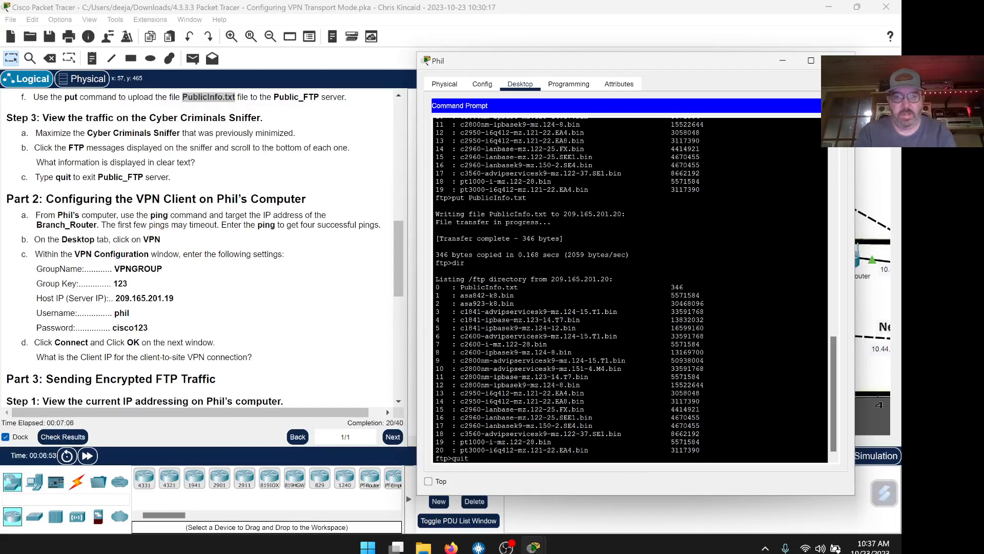
key(Return)
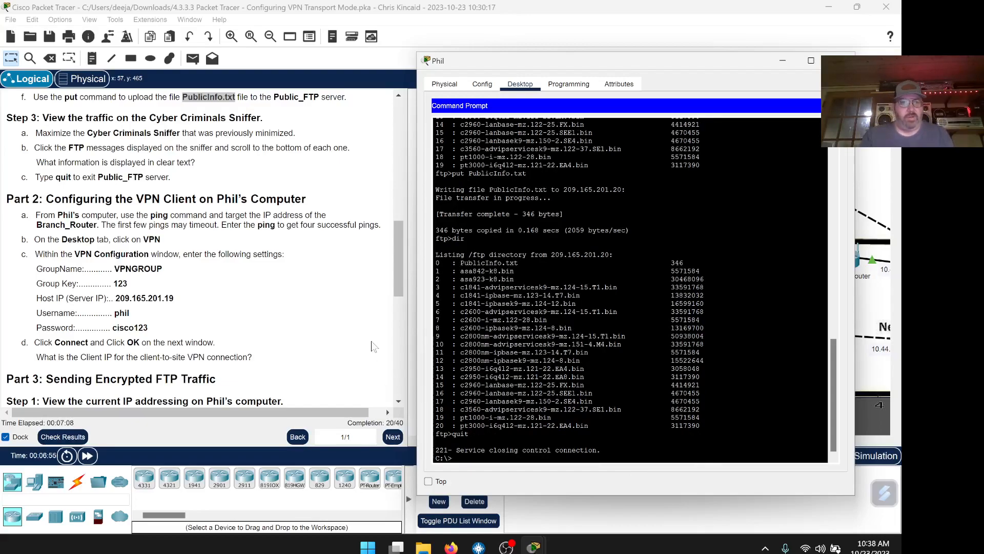
scroll(309, 262, down, 1)
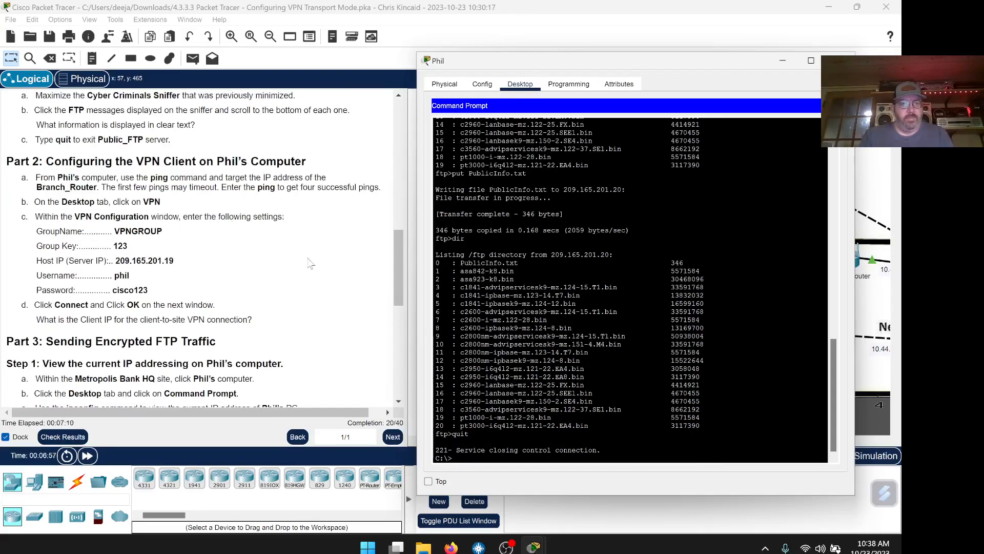
scroll(309, 263, up, 1)
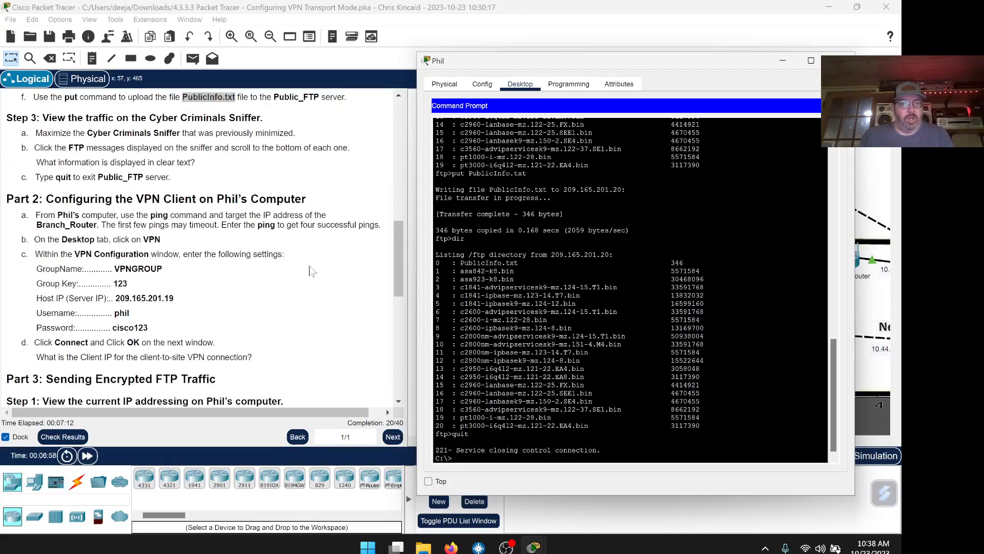
scroll(314, 271, down, 1)
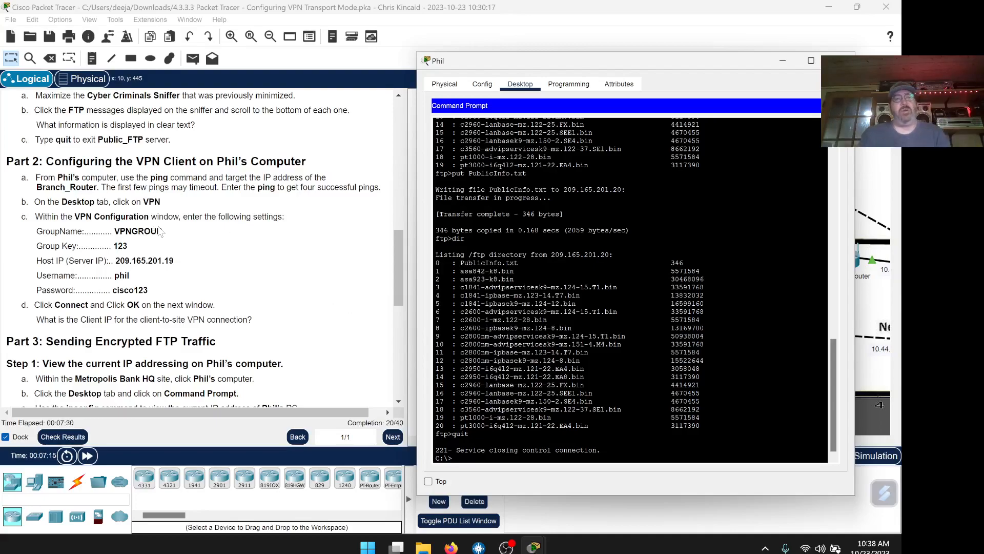
scroll(323, 238, up, 15)
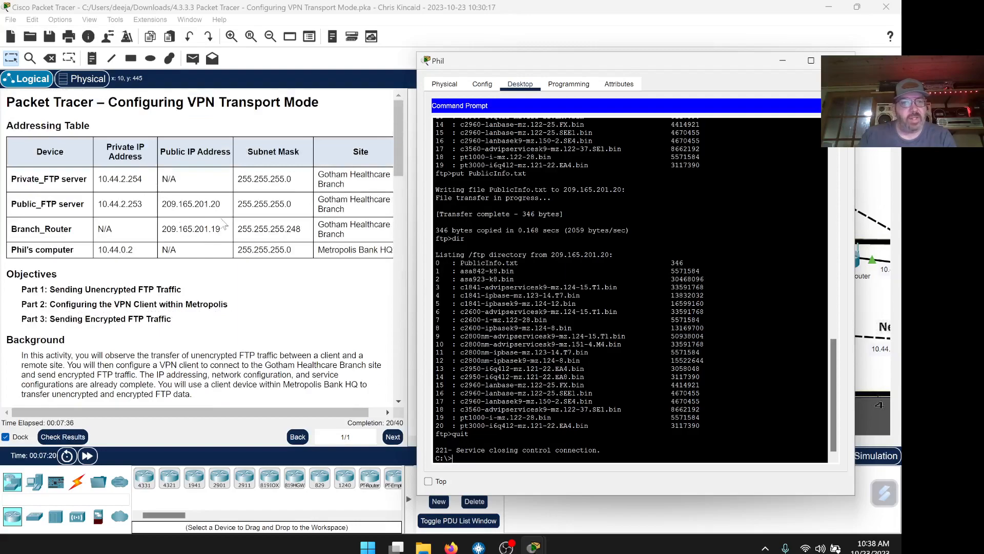
Copy the Branch_Router address 209.165.201.19 from the addressing table.
drag(221, 229, 167, 229)
right_click(165, 230)
click(184, 237)
scroll(287, 263, down, 5)
scroll(289, 269, down, 10)
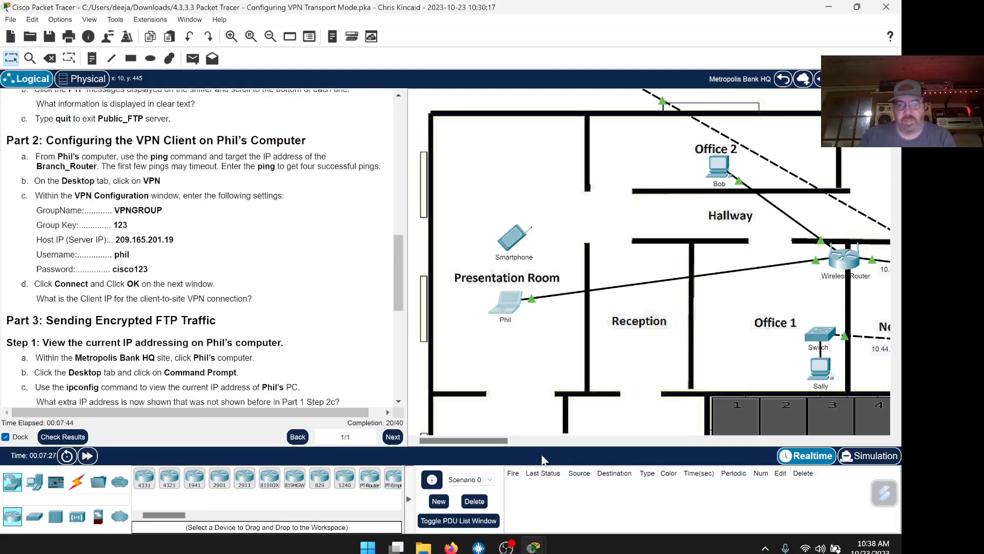
mouse_move(537, 548)
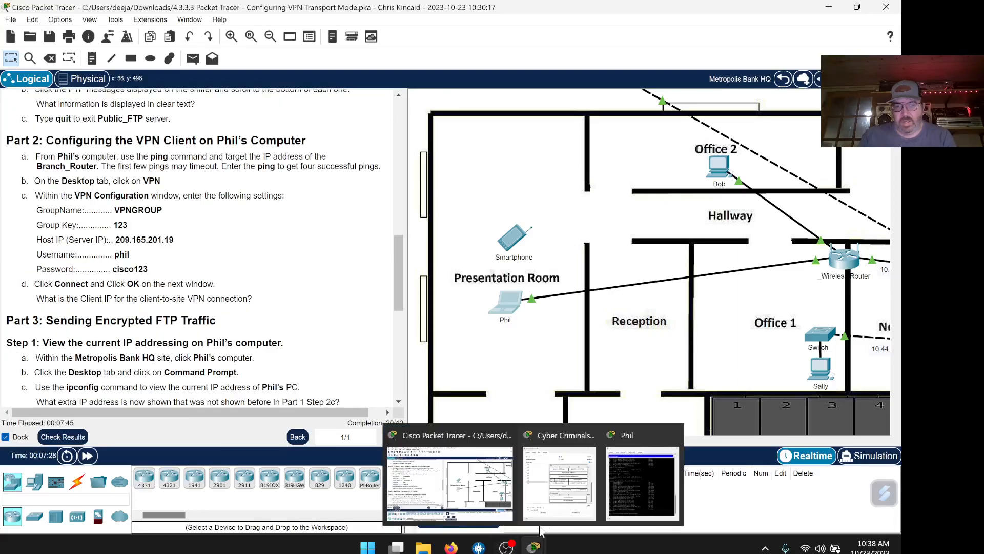
click(623, 490)
Pin Phil's window on top and ping 209.165.201.19 twice until all four replies succeed.
click(440, 482)
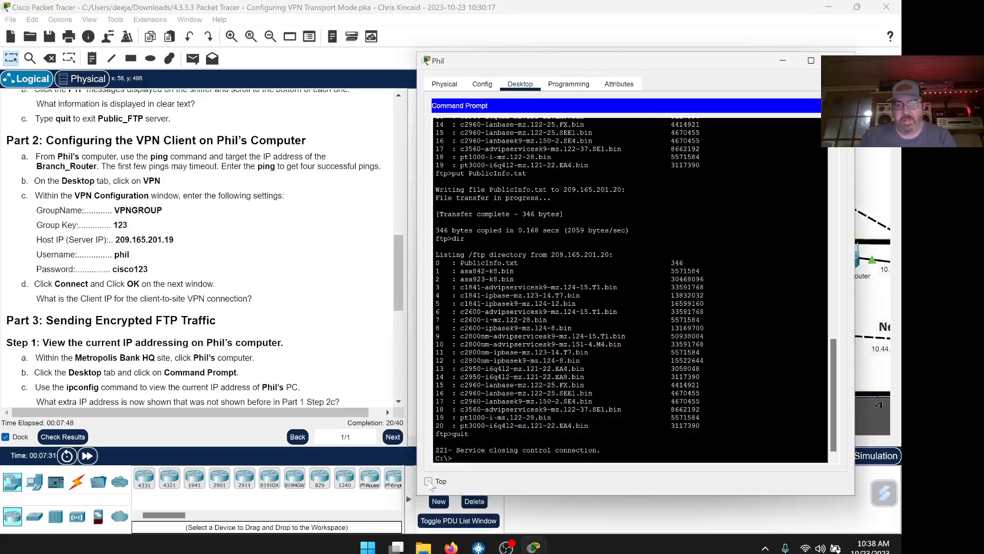
text(ping 209.165.201.19)
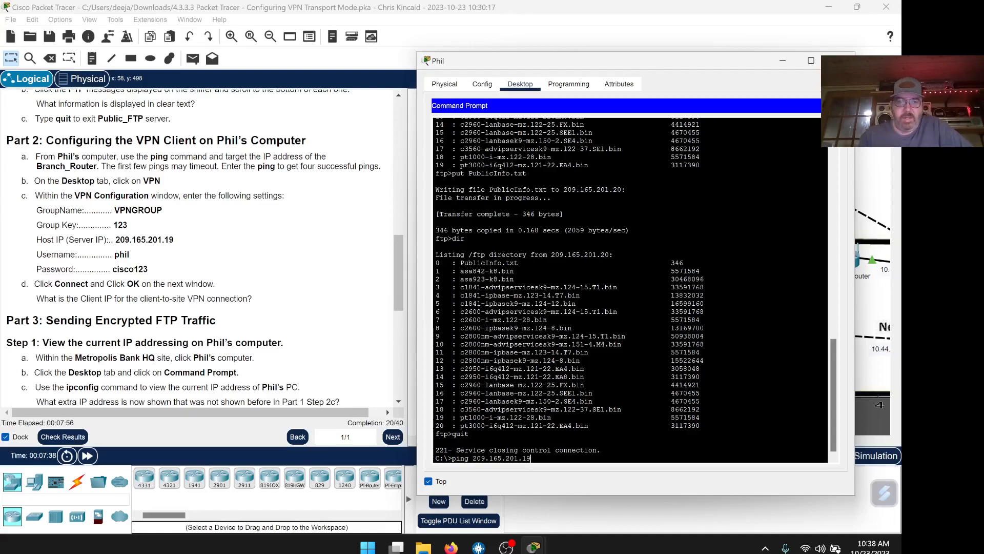
key(Return)
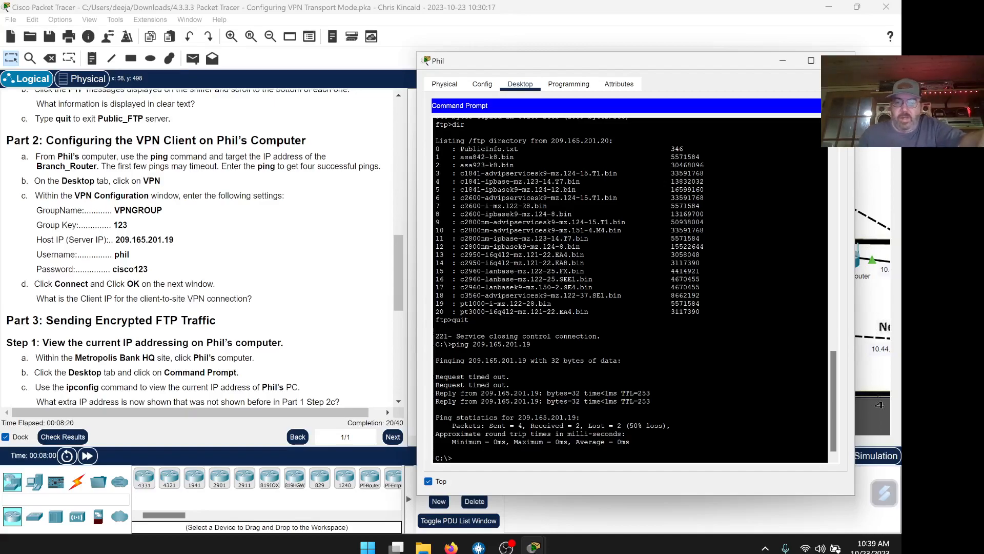
key(Up)
key(Return)
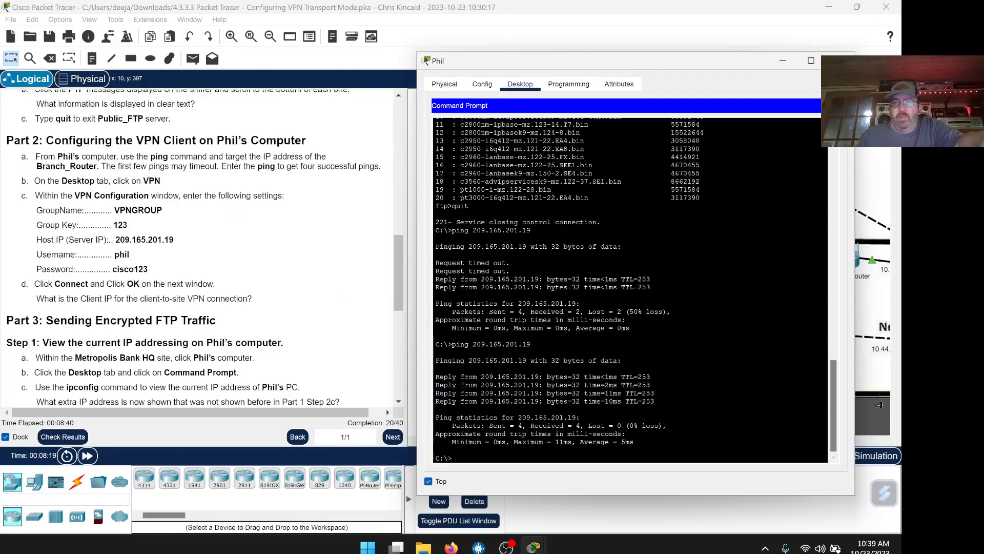
Close the command prompt, open Phil's VPN client, and paste VPNGROUP into GroupName.
click(833, 105)
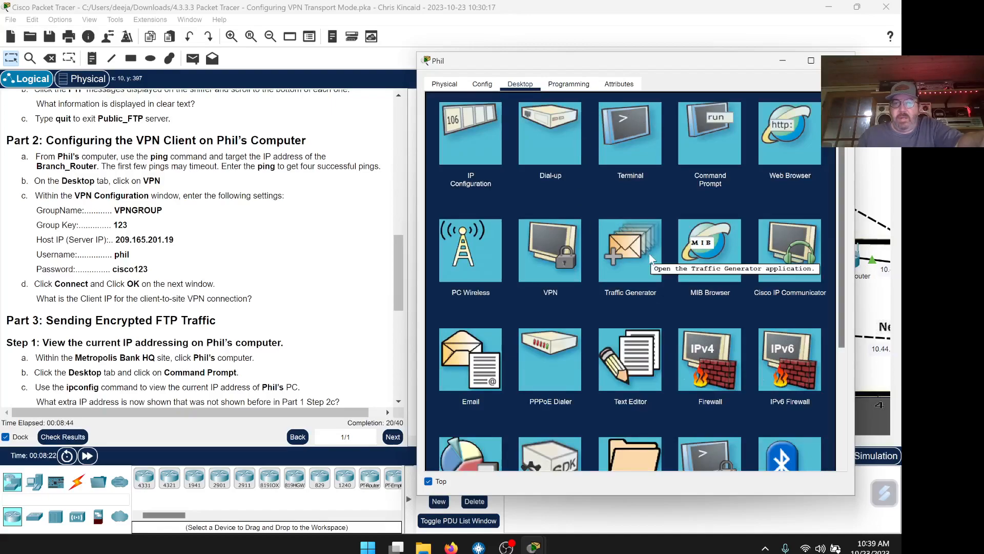
scroll(648, 253, down, 2)
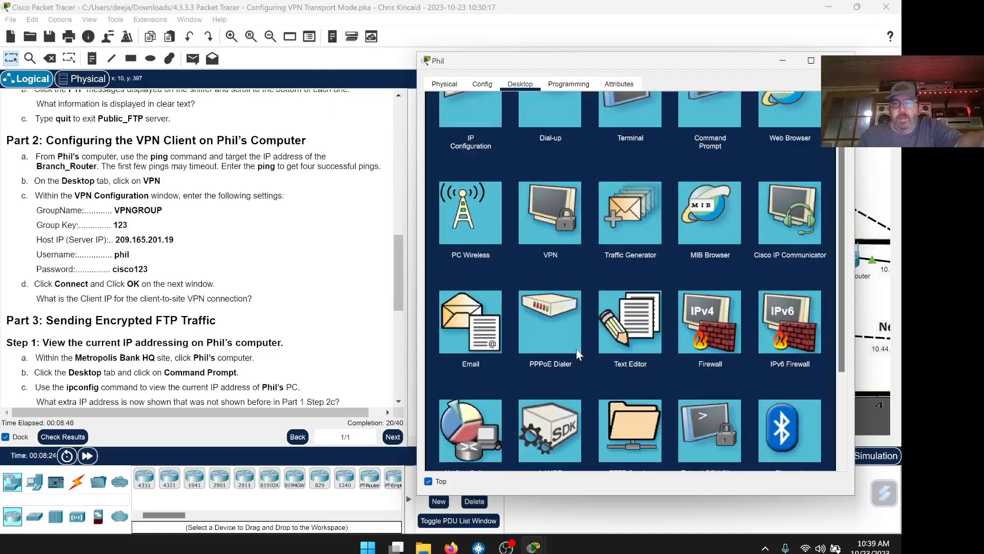
scroll(576, 349, up, 1)
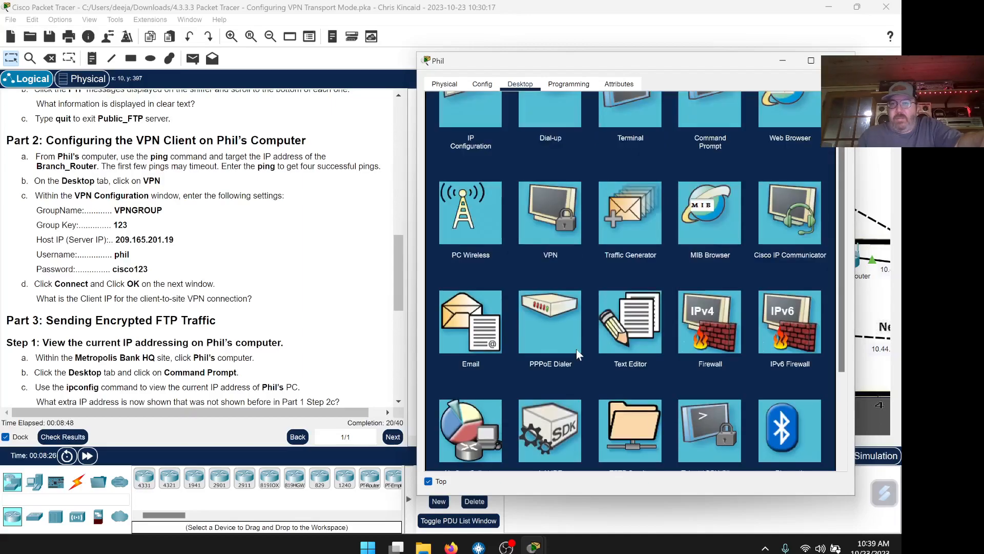
scroll(576, 353, down, 1)
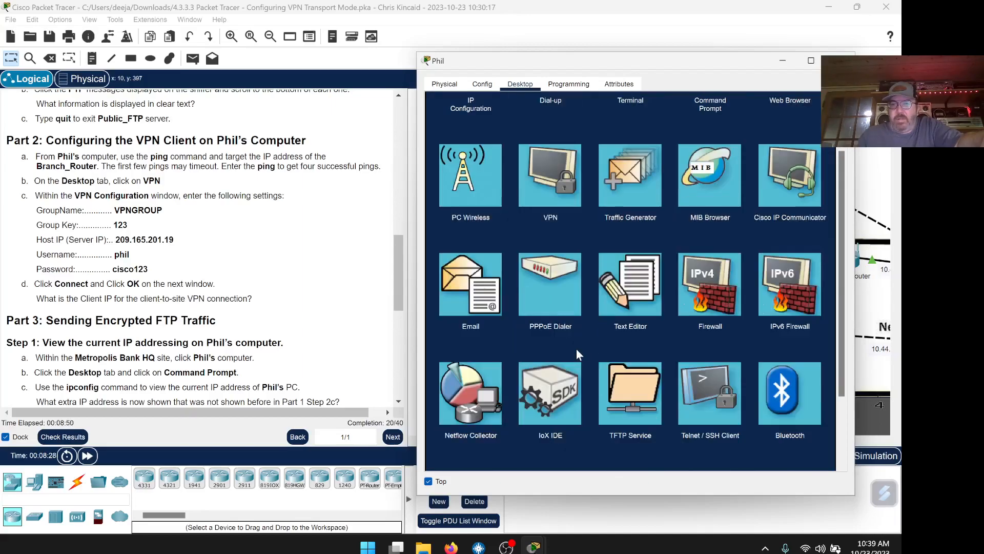
click(544, 187)
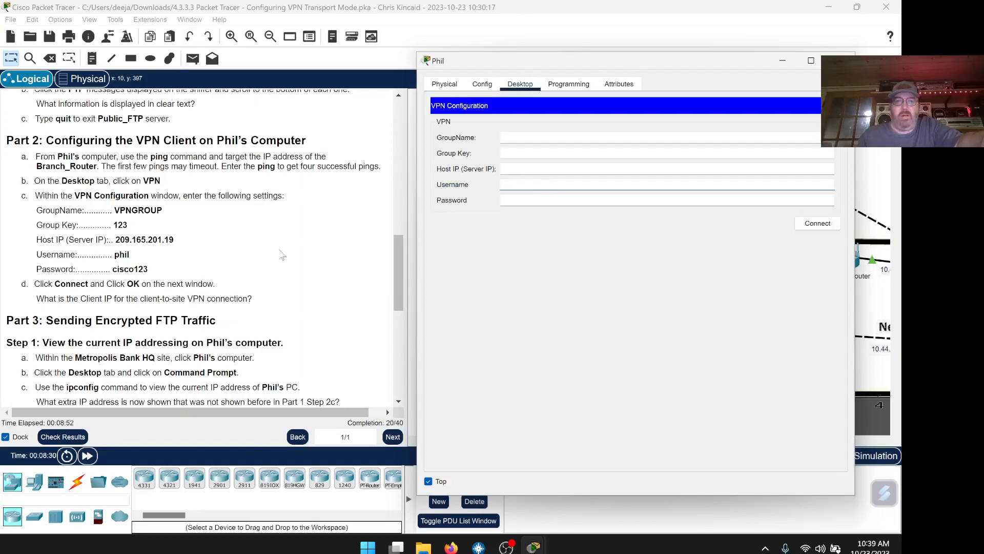
double_click(139, 210)
right_click(141, 212)
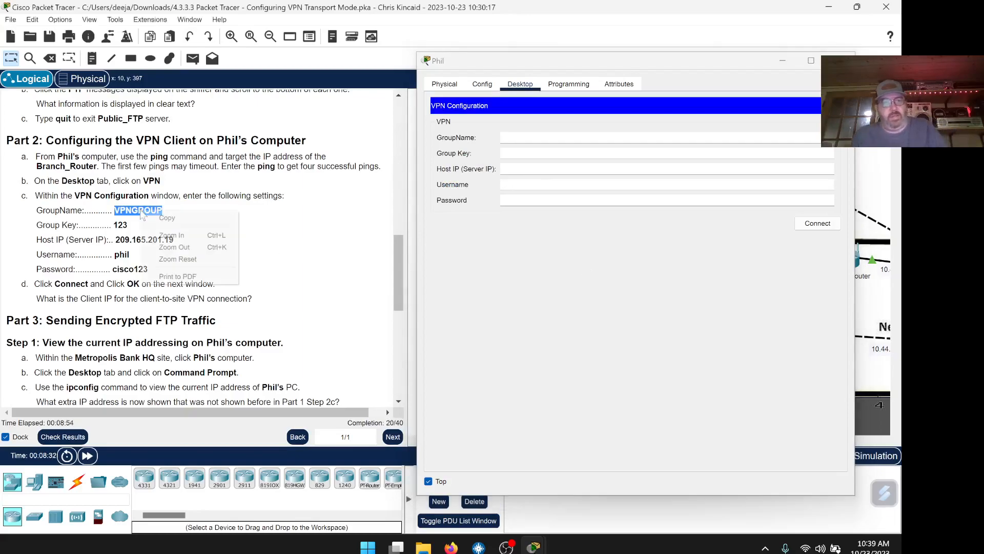
click(167, 218)
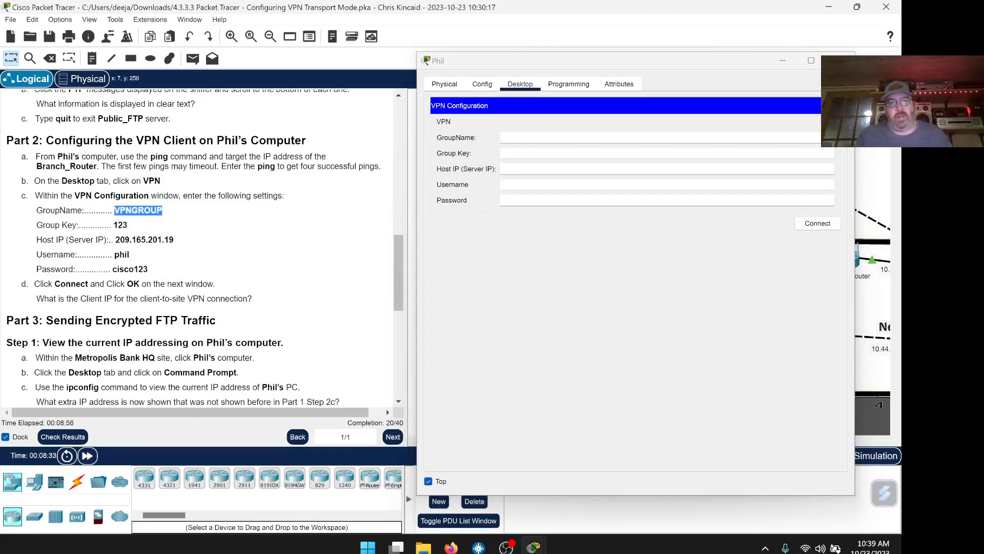
click(523, 138)
right_click(523, 138)
click(544, 192)
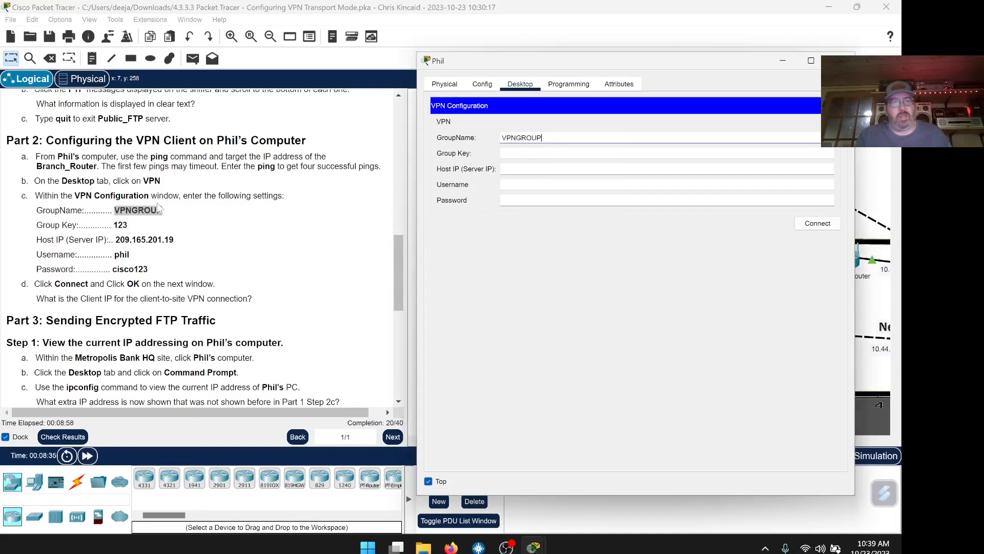
Paste the group key into Group Key and 209.165.201.19 into Host IP.
double_click(121, 225)
right_click(122, 227)
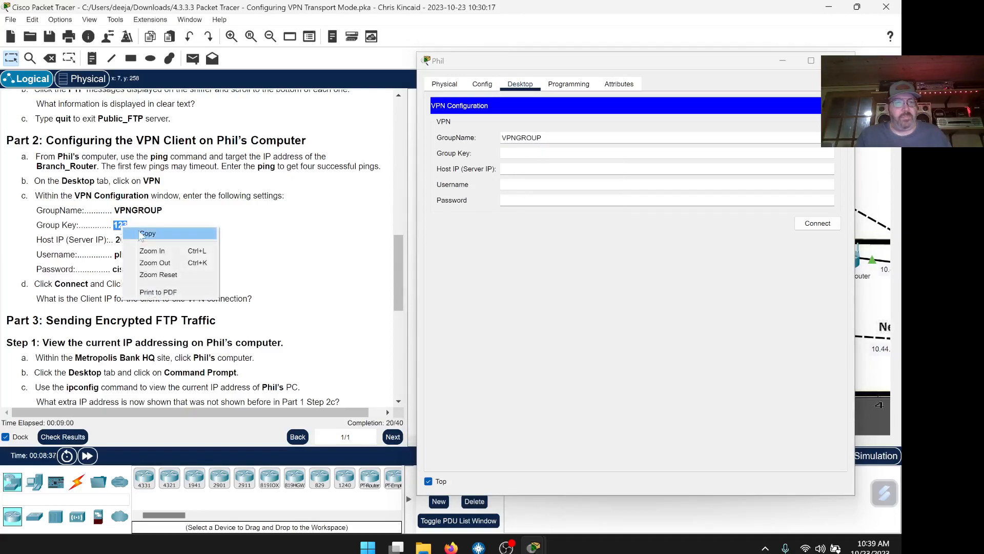
click(147, 234)
click(505, 153)
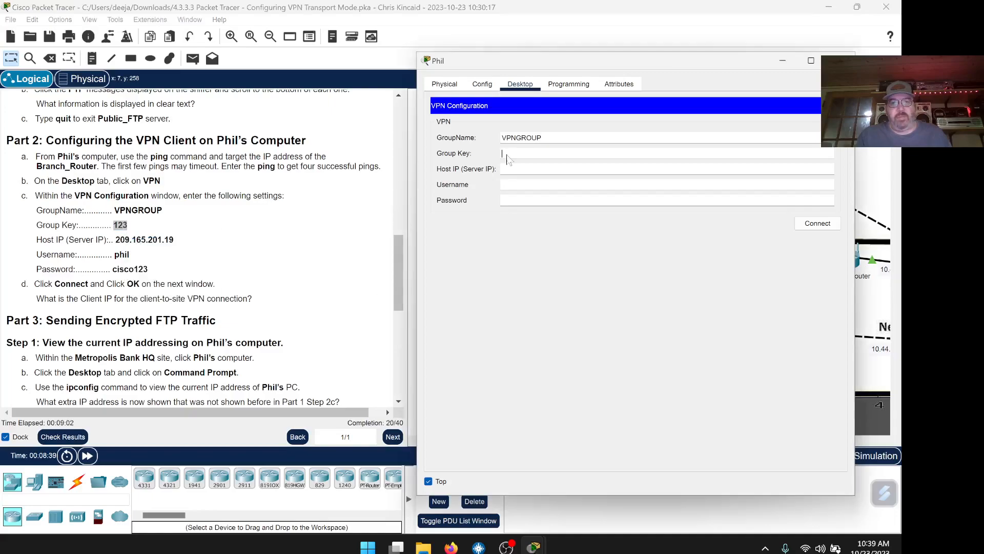
right_click(506, 154)
click(536, 216)
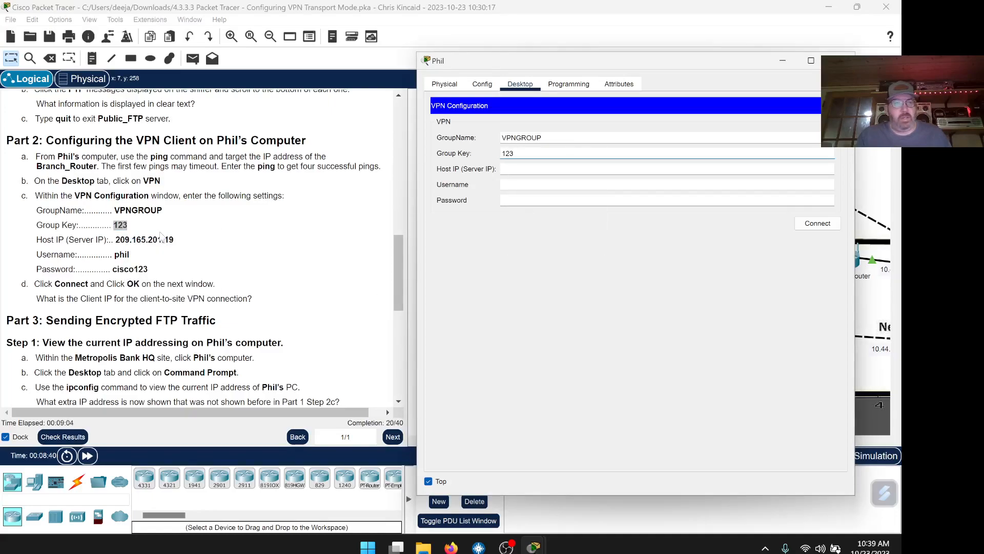
double_click(144, 240)
right_click(157, 240)
click(181, 247)
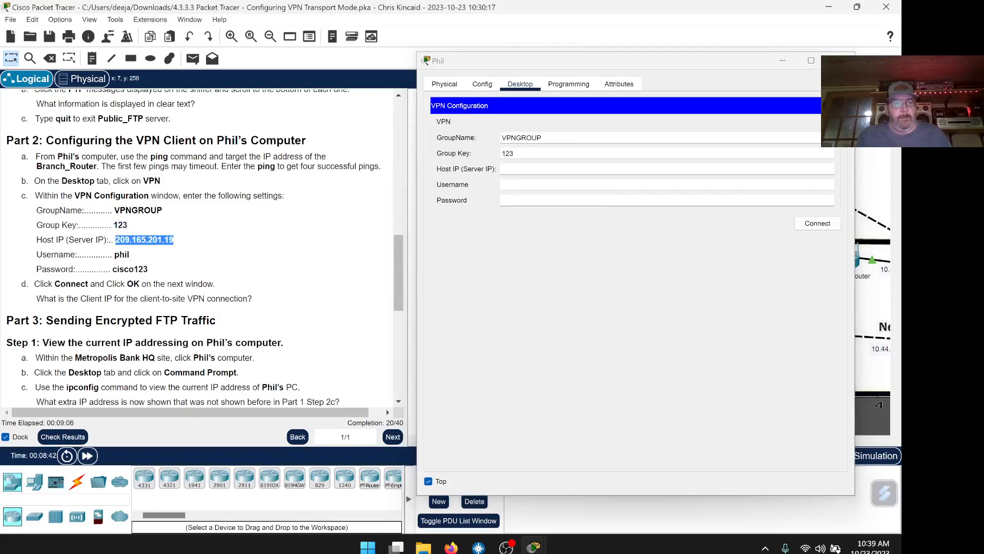
right_click(518, 170)
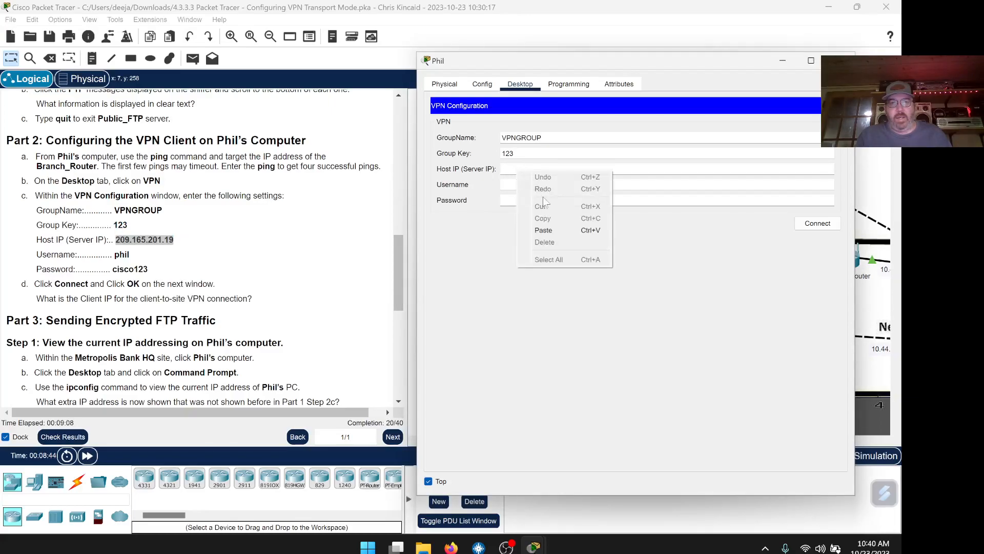
click(545, 231)
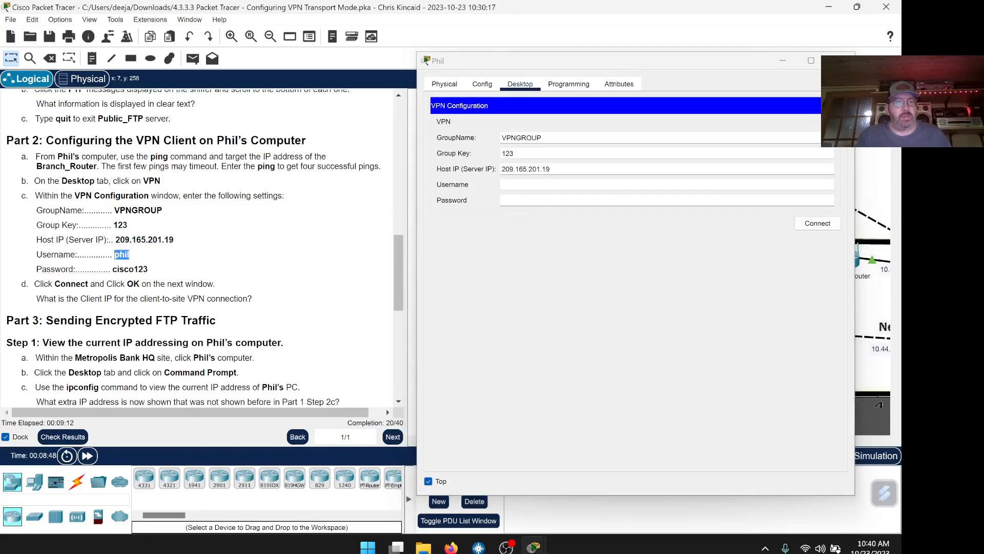
Paste the lab username and password from the instructions into the VPN client's fields.
double_click(121, 254)
right_click(122, 255)
click(152, 265)
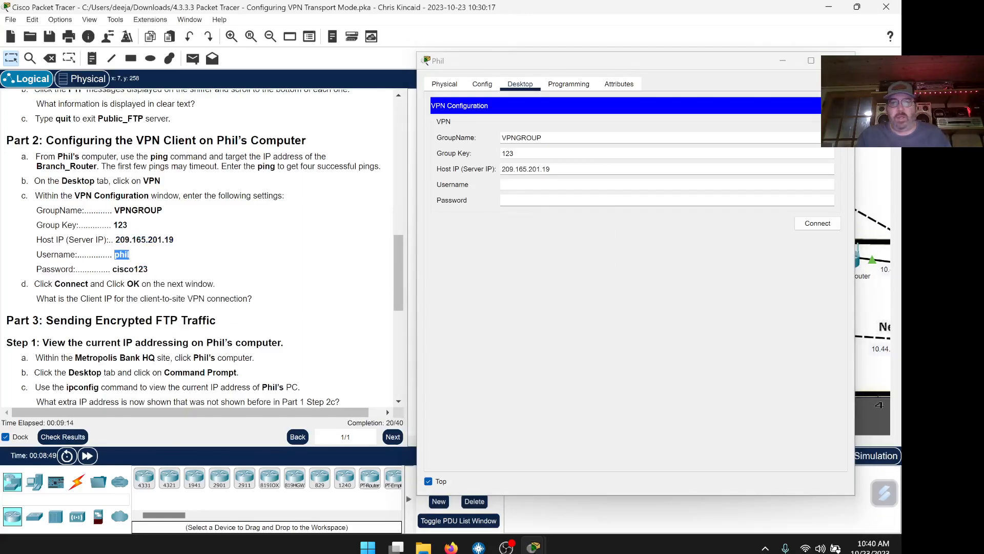
right_click(510, 185)
click(545, 249)
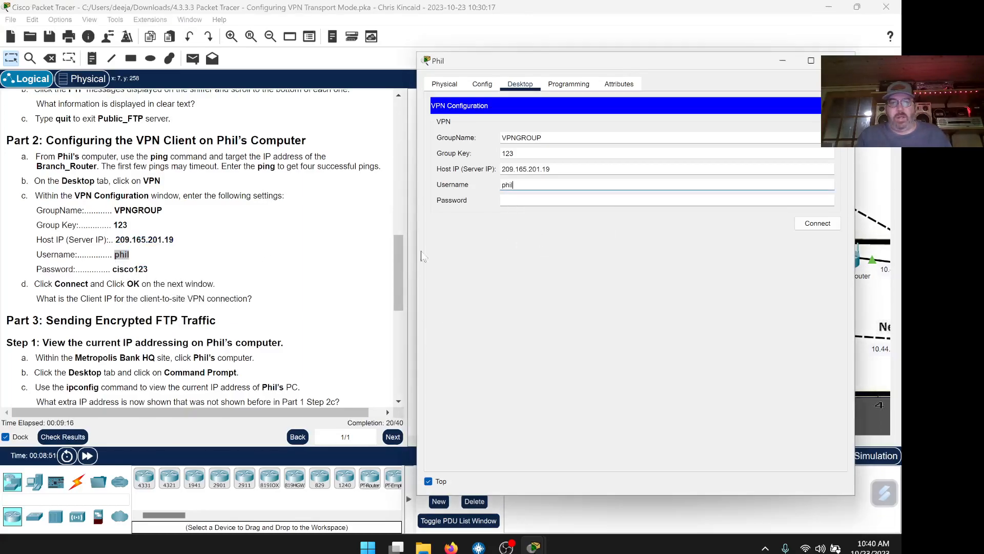
double_click(130, 270)
right_click(134, 268)
click(157, 274)
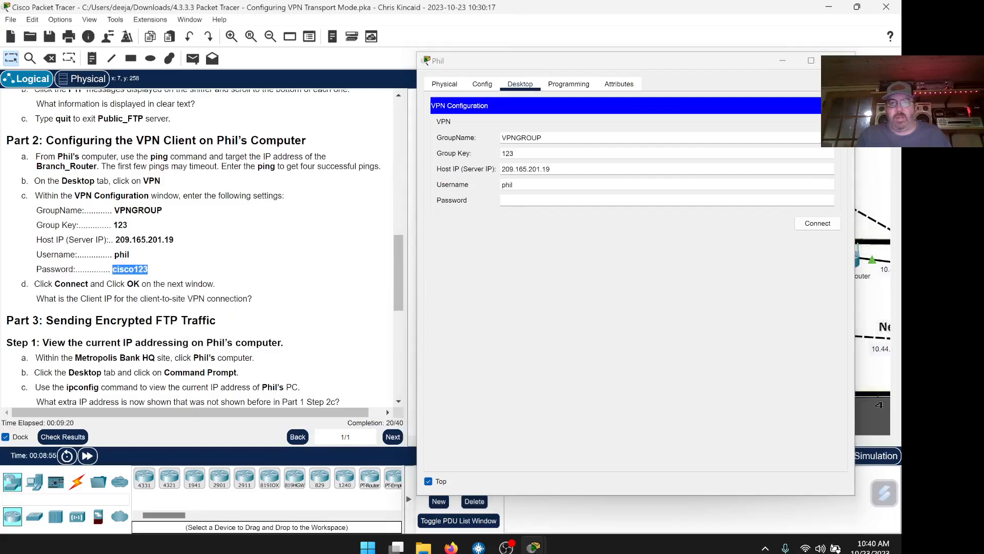
click(528, 201)
right_click(529, 201)
click(568, 257)
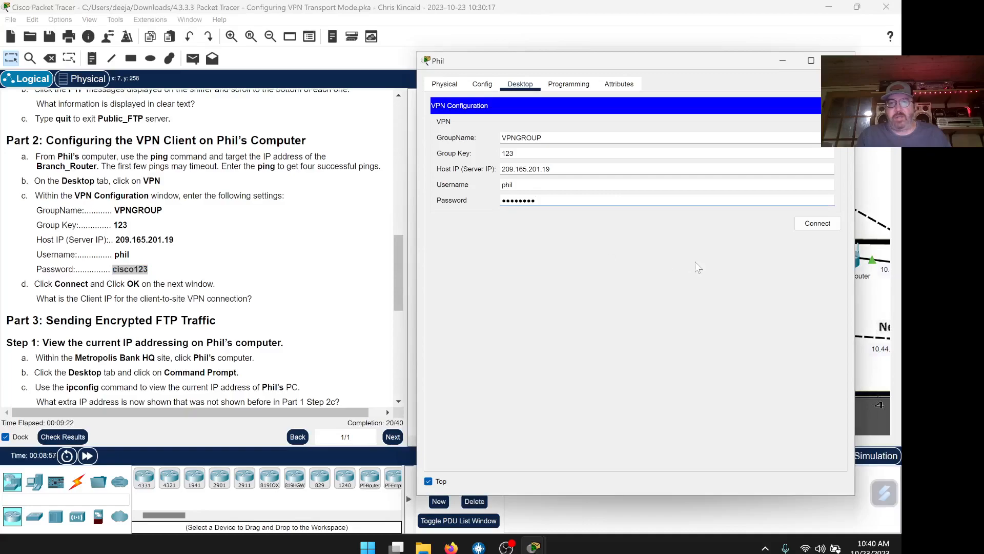
Connect Phil's VPN and acknowledge the connected message, receiving client IP 10.44.2.200.
click(817, 224)
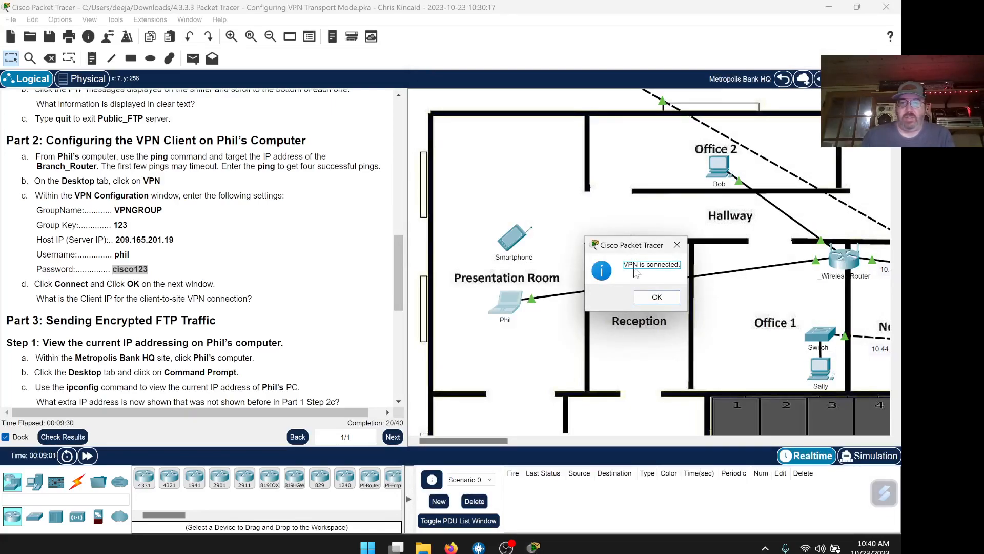
click(657, 297)
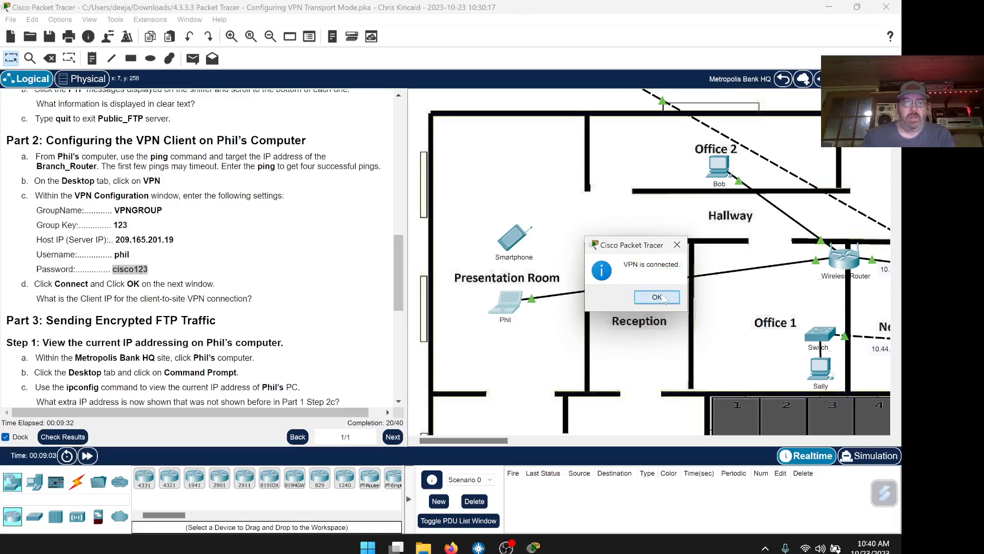
scroll(347, 266, down, 3)
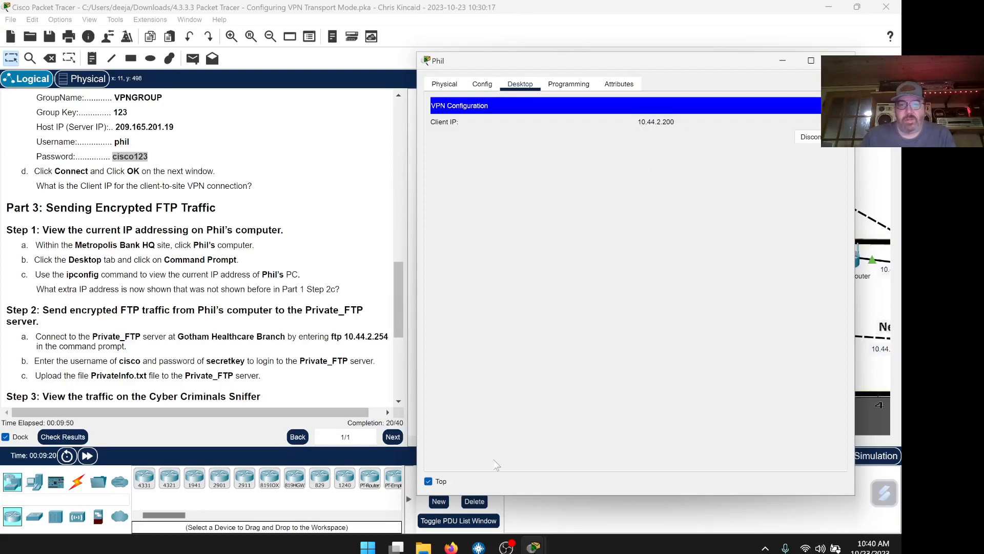
Type 10.4.2.200 into the worksheet's Client IP answer box.
mouse_move(451, 547)
click(495, 494)
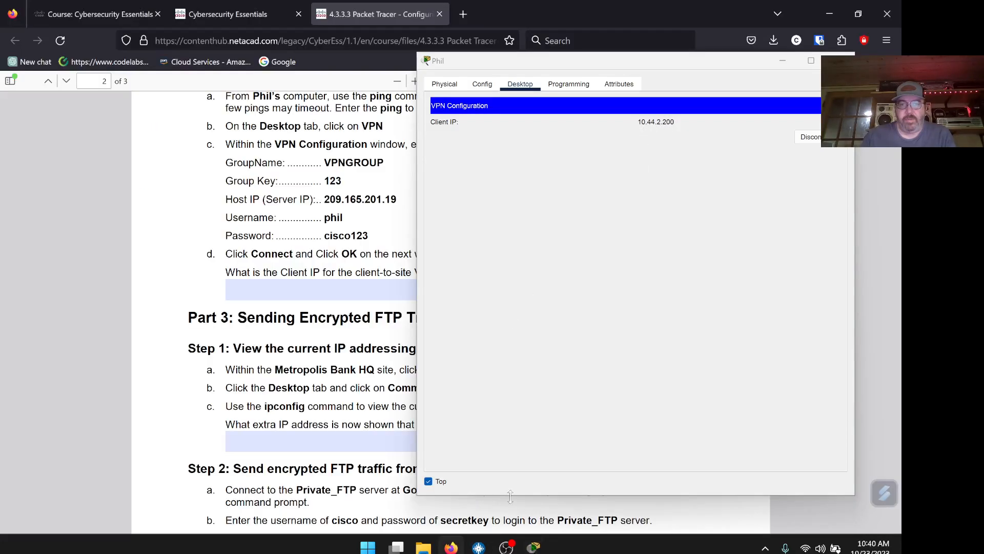
click(380, 290)
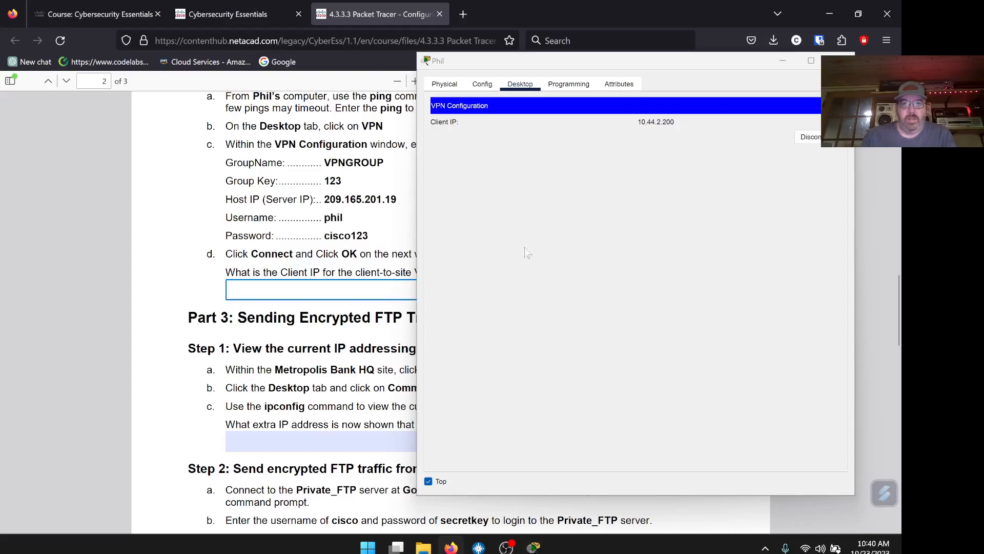
drag(528, 62, 655, 69)
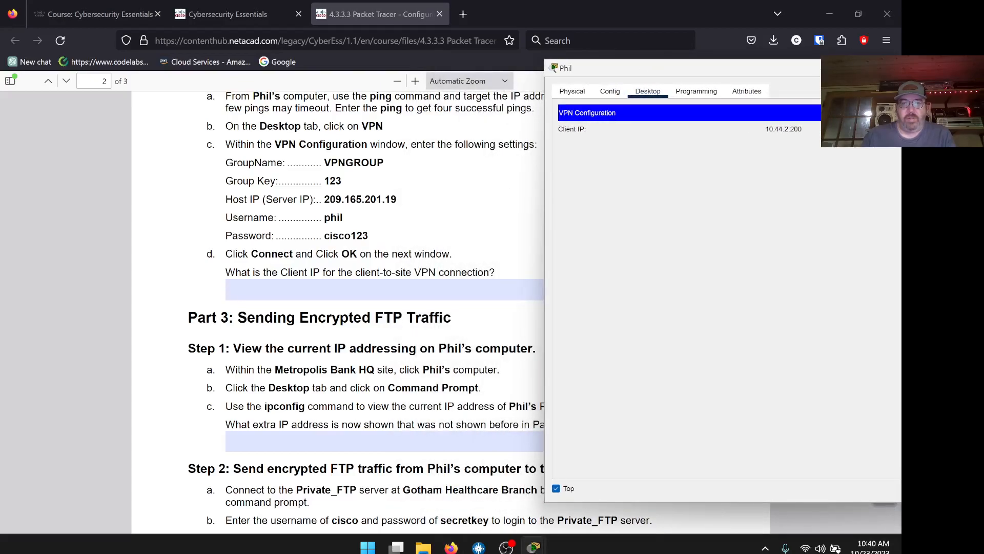
click(384, 289)
text(10)
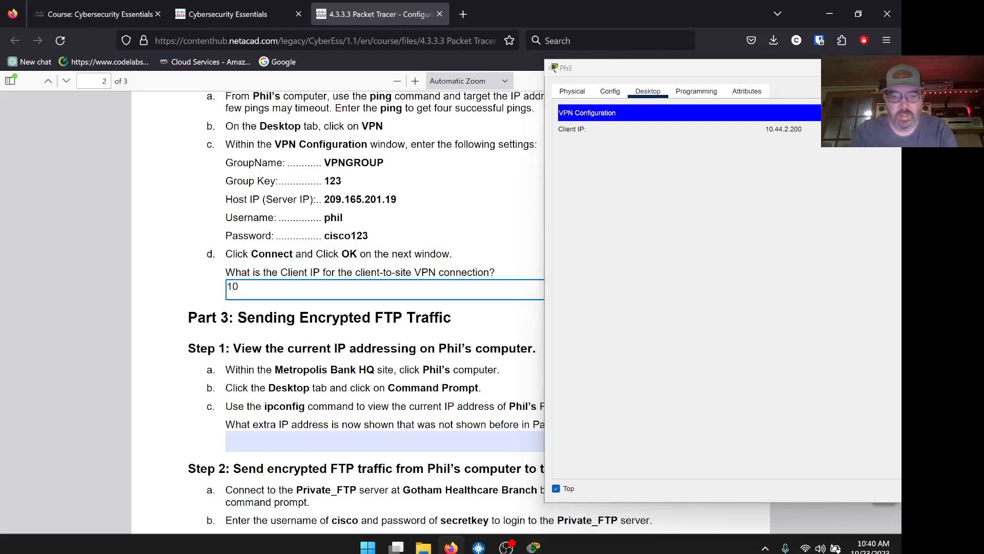
text(.4)
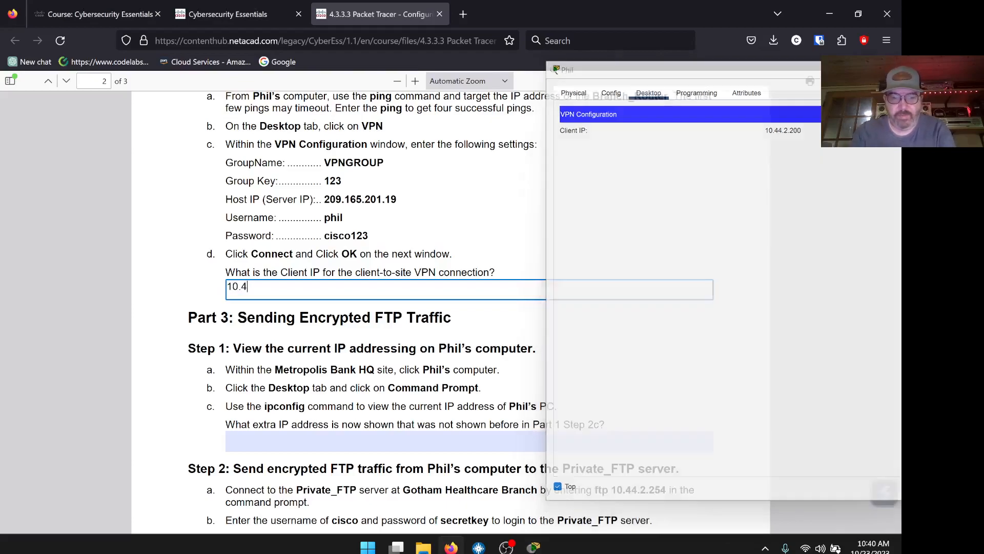
text(.)
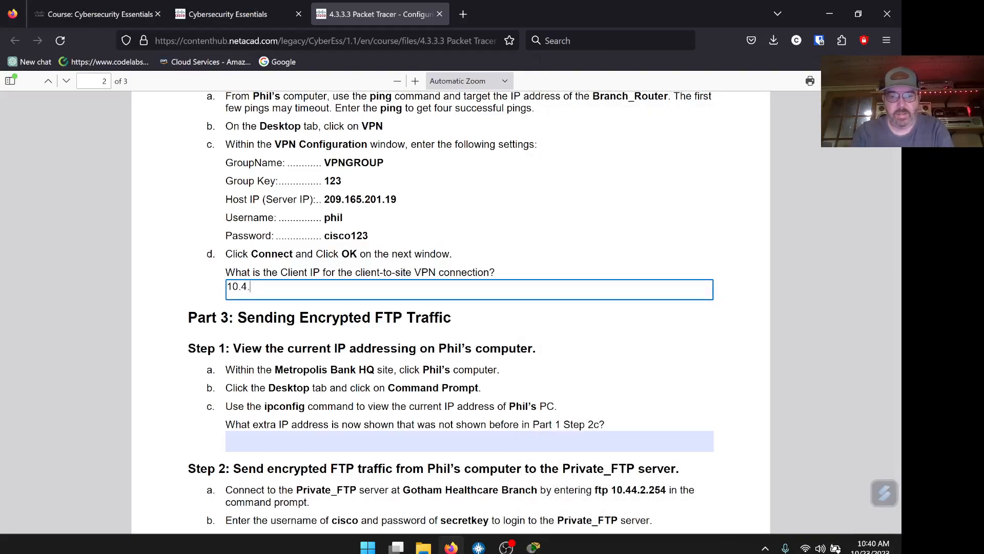
text(2.200)
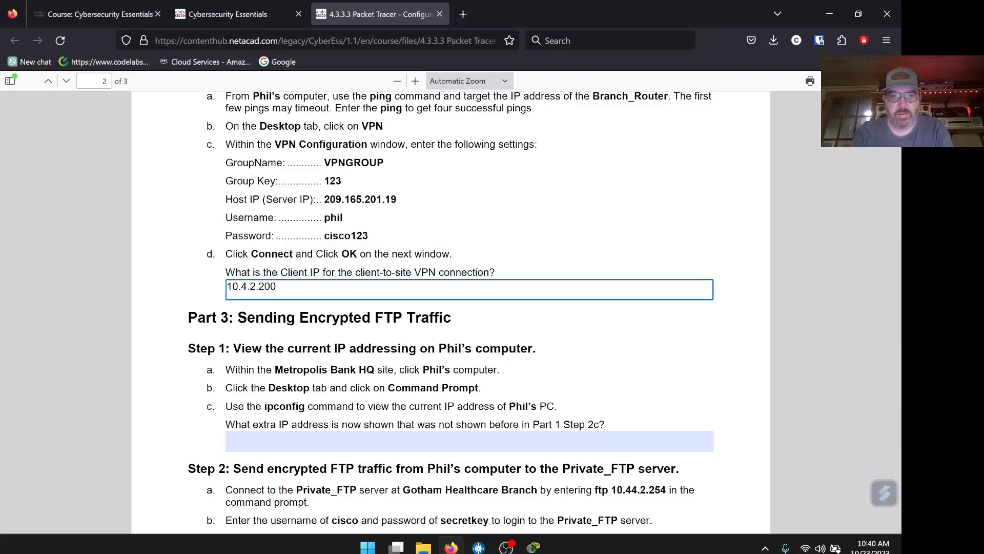
Reconnect Phil's VPN client and confirm it reports client IP 10.44.2.201.
mouse_move(533, 547)
click(529, 496)
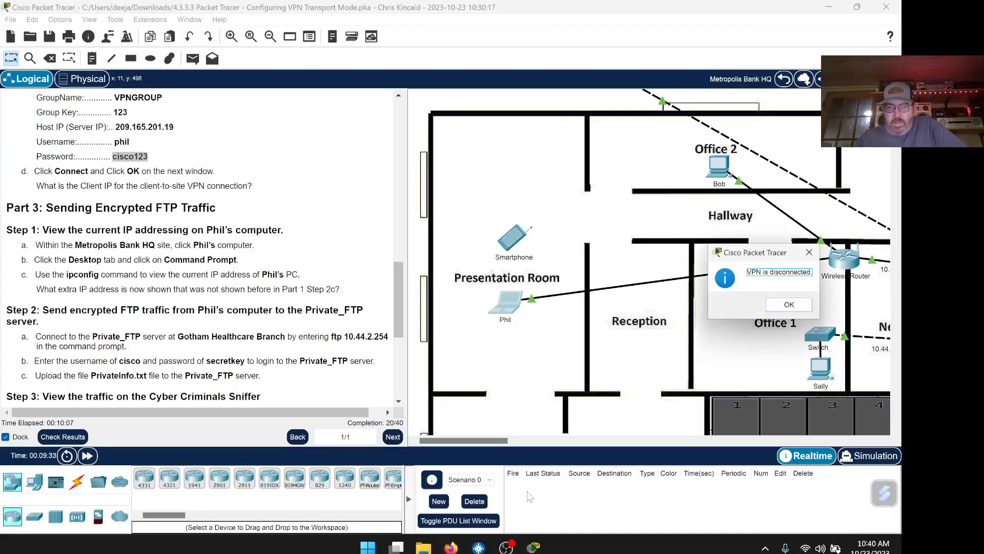
click(789, 304)
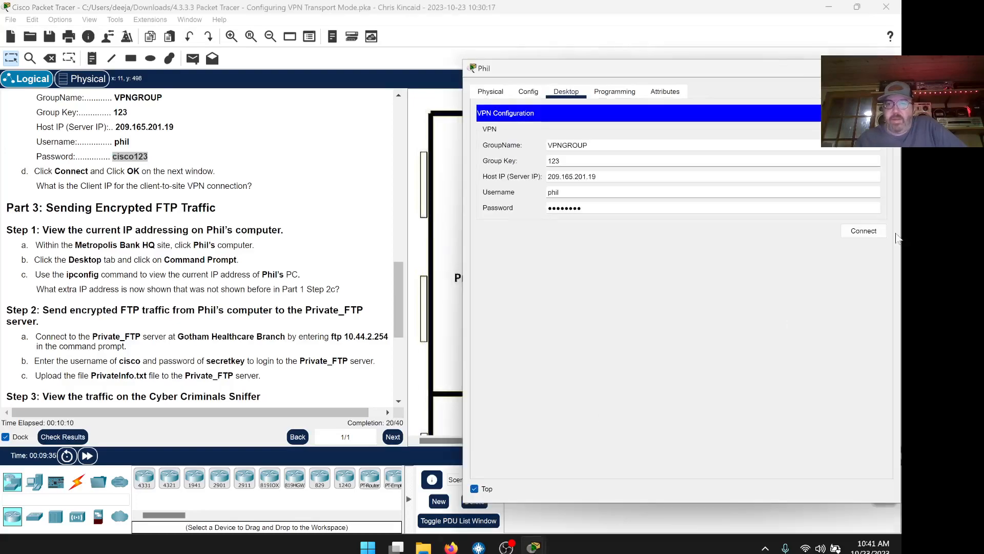
click(864, 231)
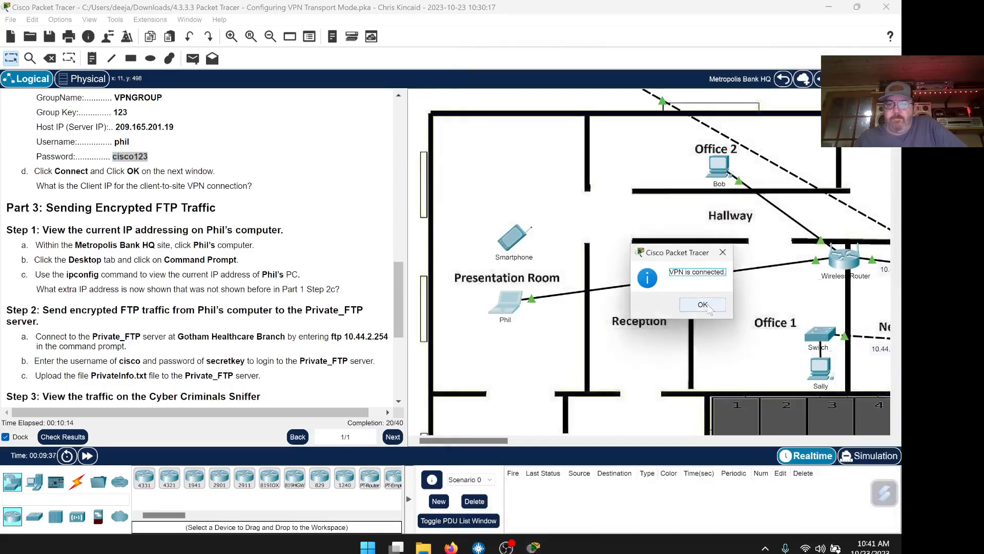
click(708, 306)
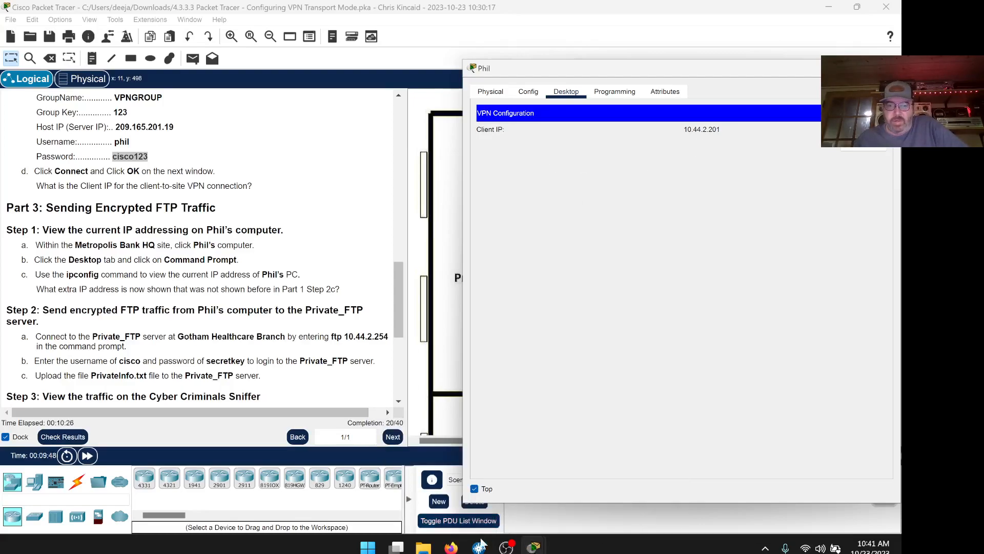
click(450, 547)
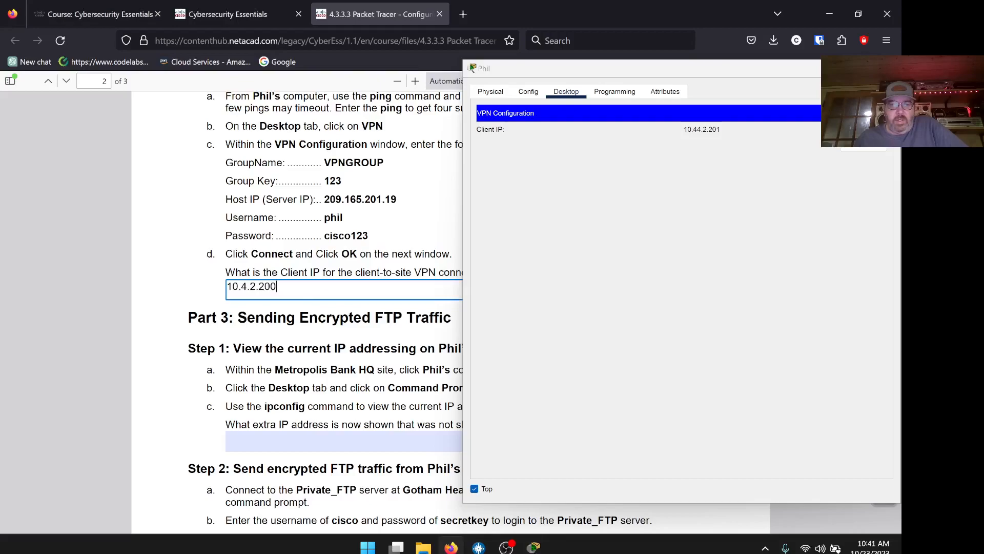
Correct the worksheet's Client IP answer from 10.4.2.200 to 10.44.2.201.
key(BackSpace)
text(1)
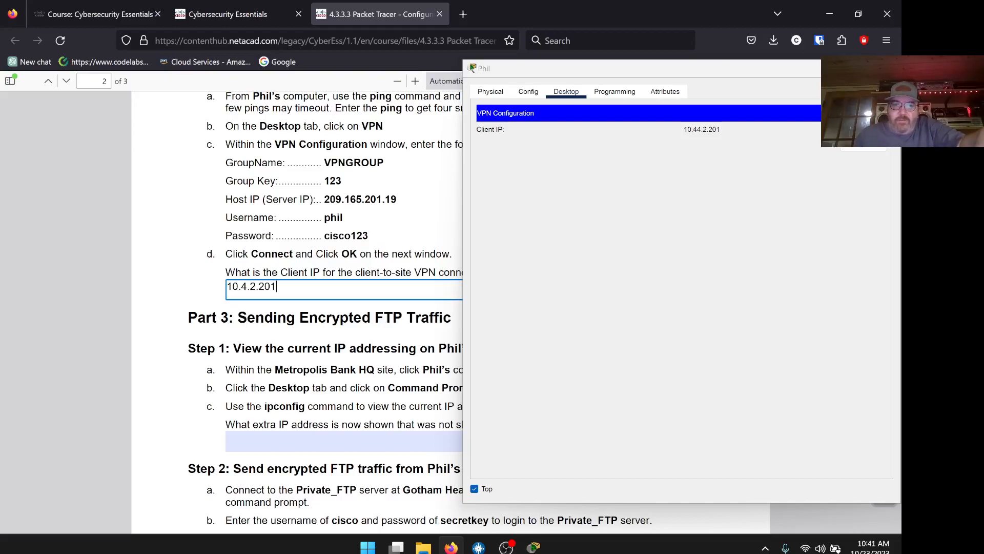
text(4)
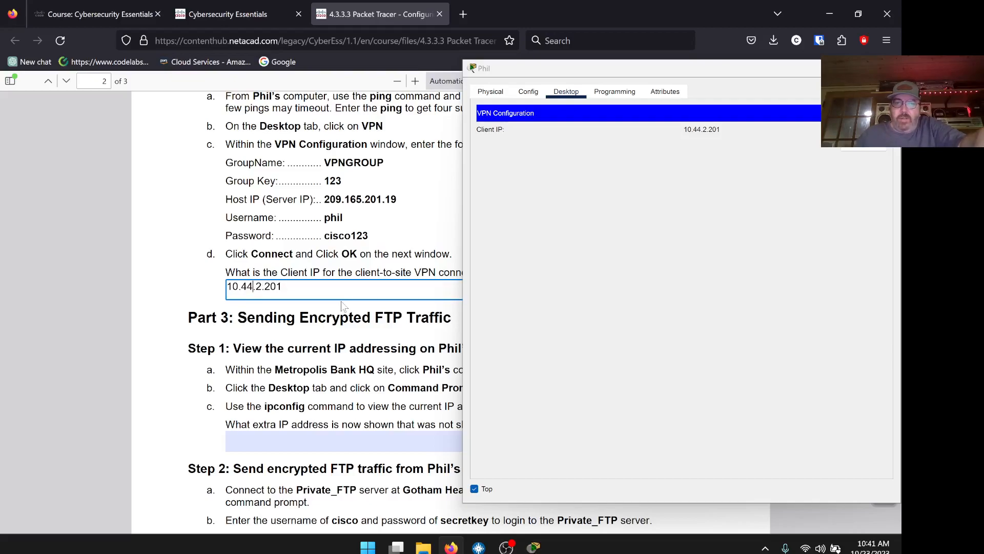
scroll(328, 307, down, 3)
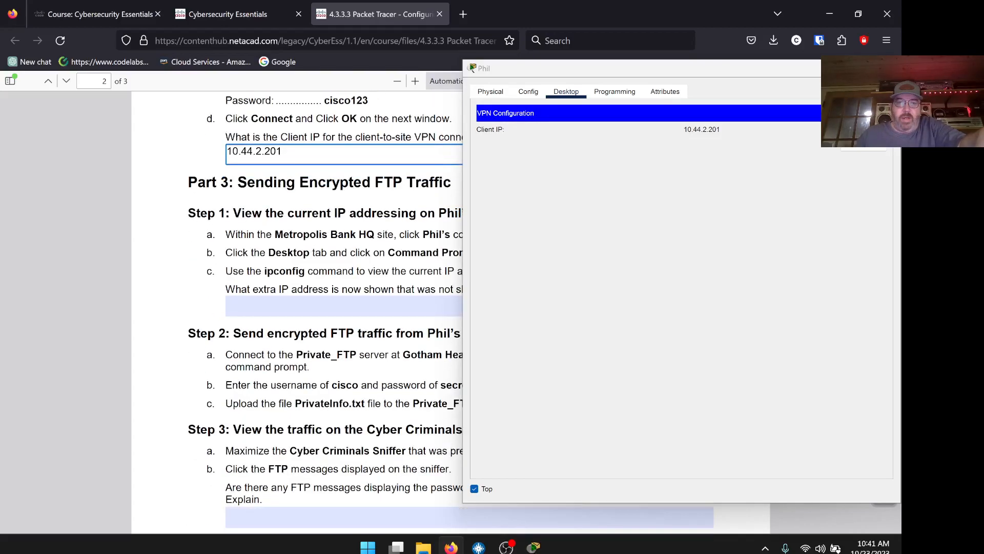
mouse_move(534, 547)
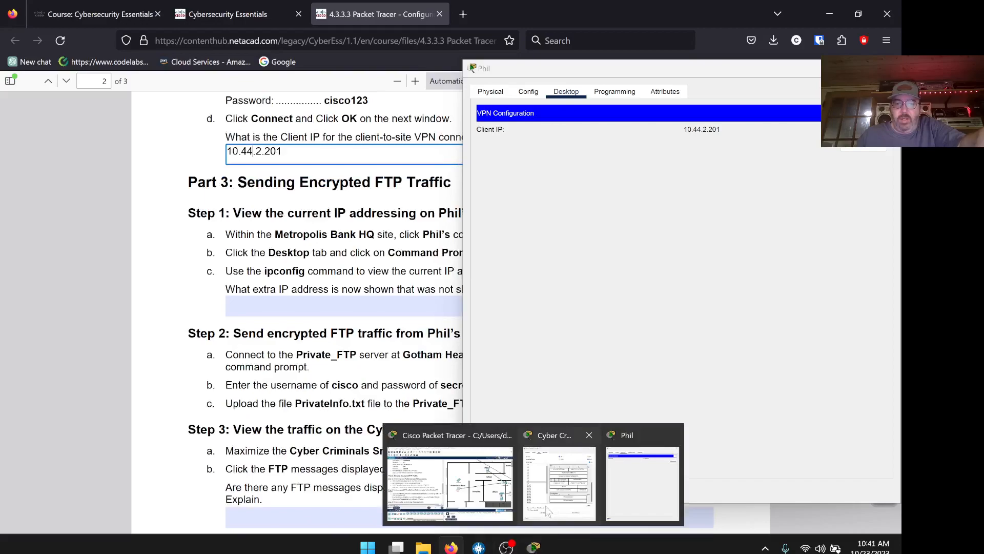
click(493, 498)
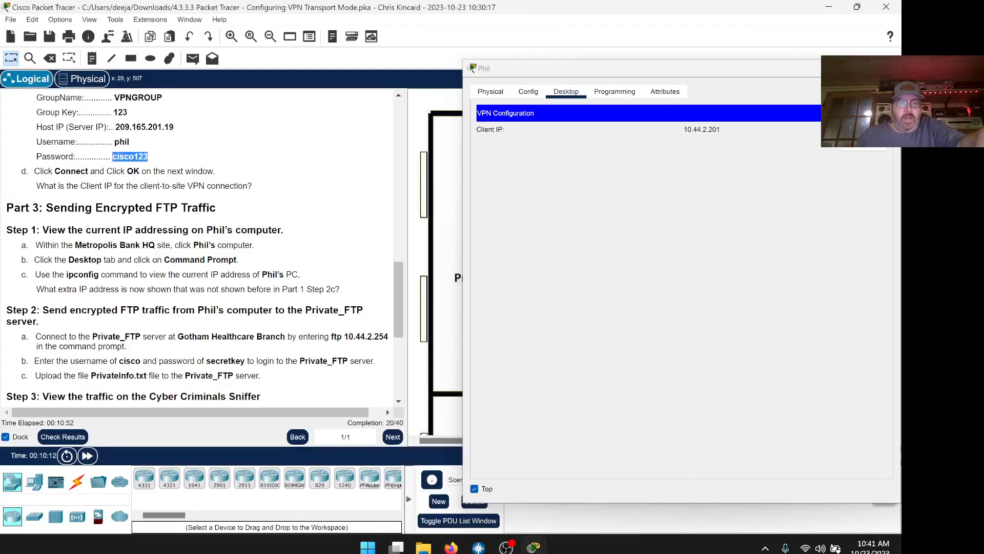
Close Phil's VPN Configuration panel and recall ipconfig at his Command Prompt.
scroll(319, 217, down, 3)
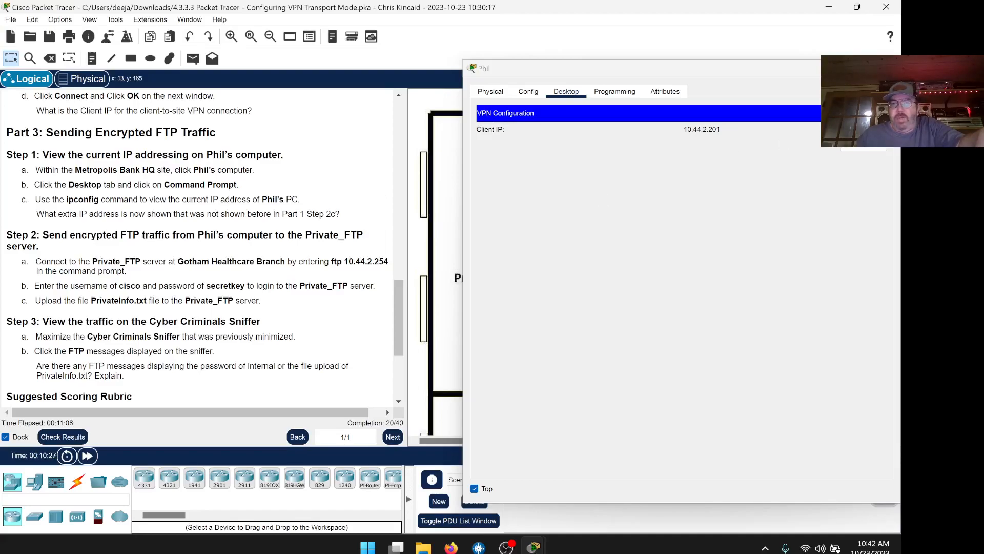
click(884, 113)
click(767, 144)
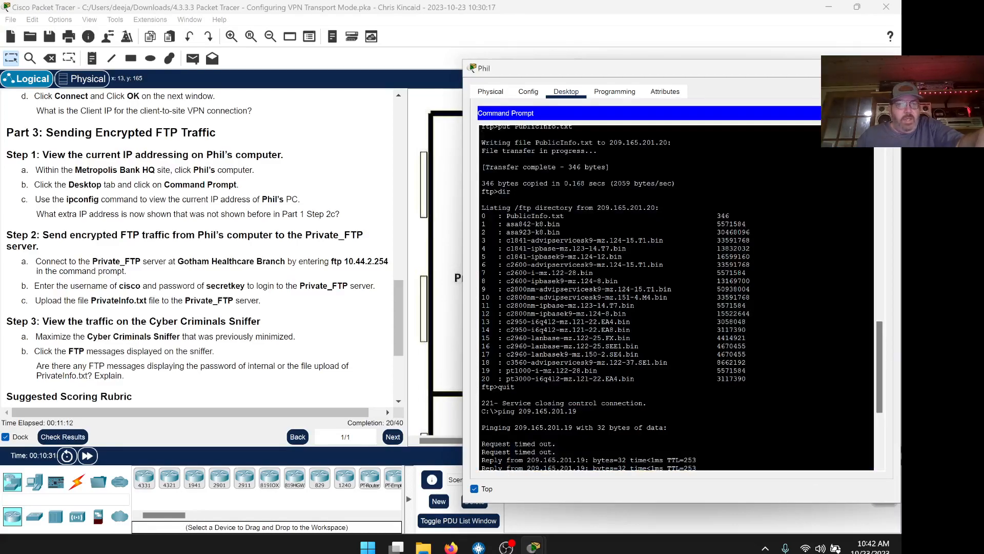
scroll(676, 297, down, 3)
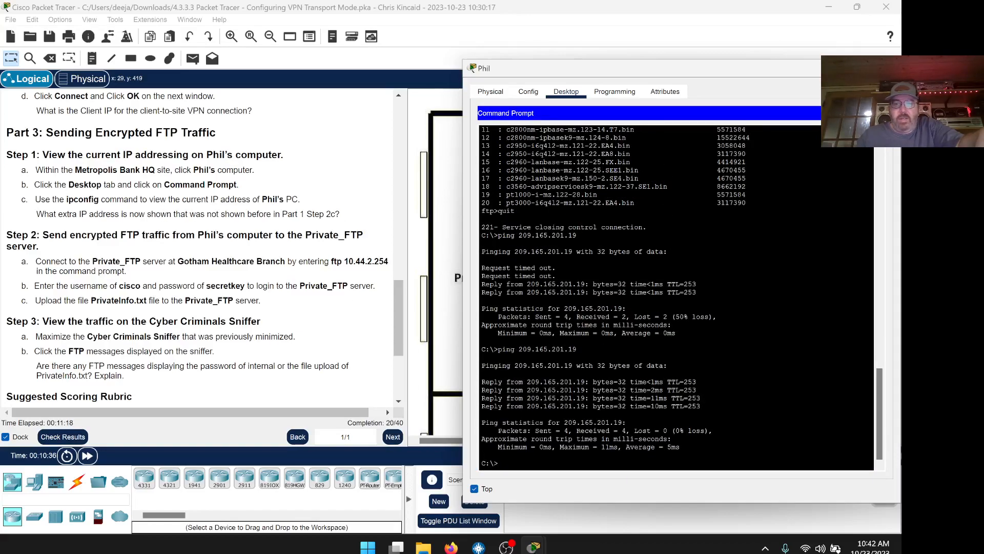
text(quit)
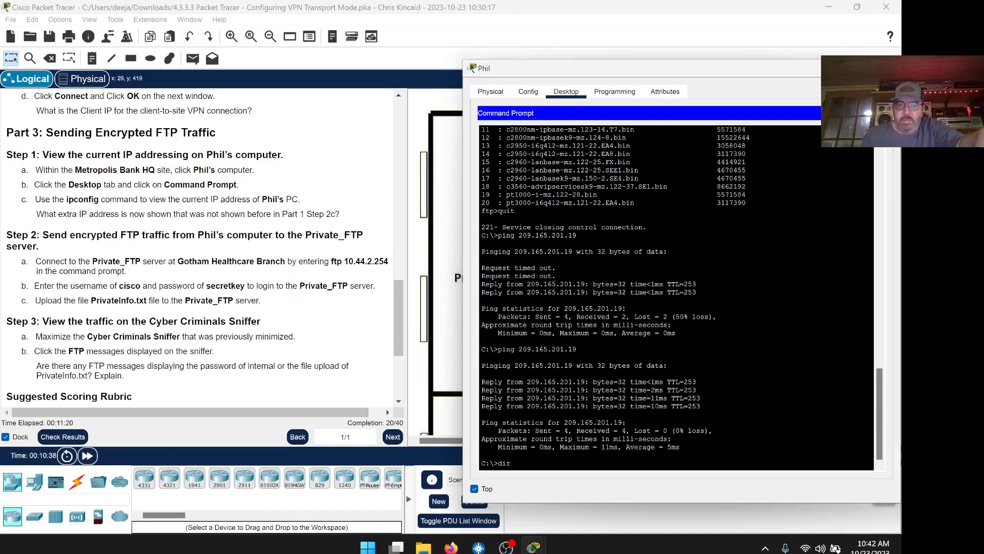
key(Up)
key(Up)
key(Up)
key(Up)
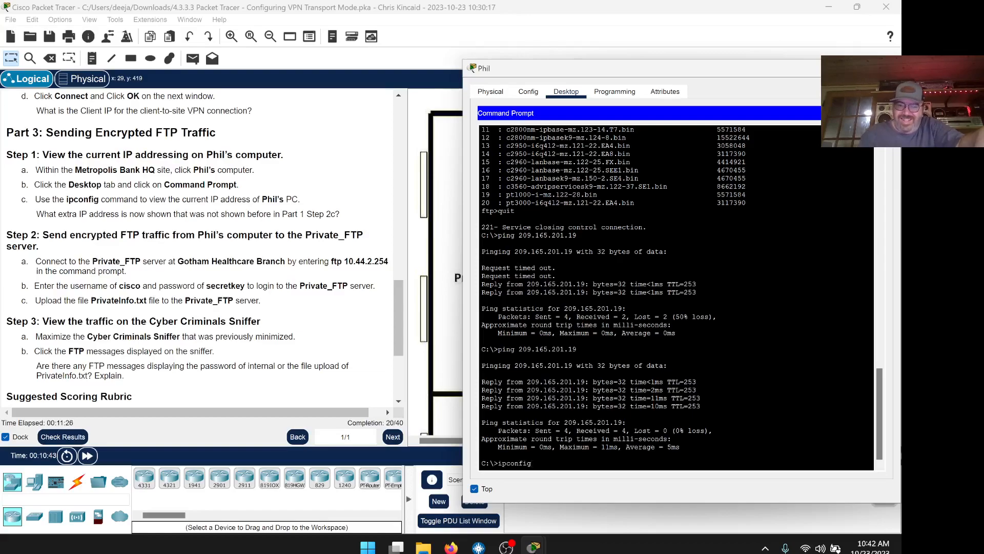
key(Return)
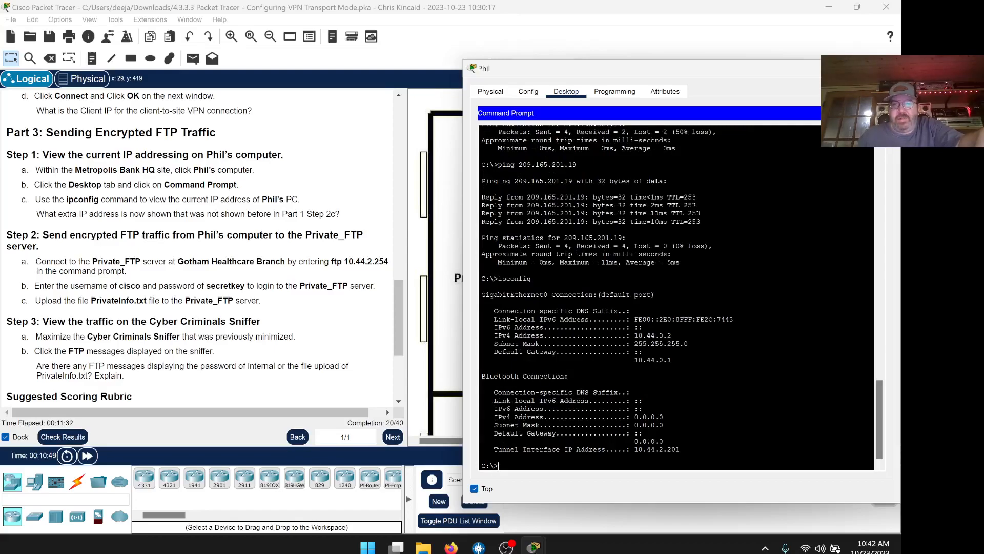
scroll(676, 298, up, 15)
scroll(676, 298, down, 2)
drag(500, 227, 523, 228)
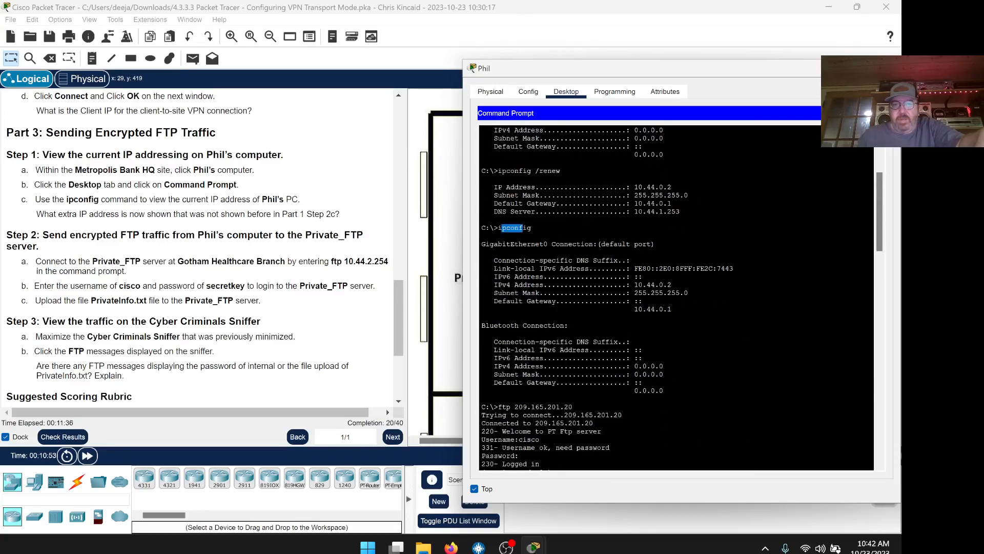
drag(664, 391, 481, 326)
drag(671, 309, 482, 244)
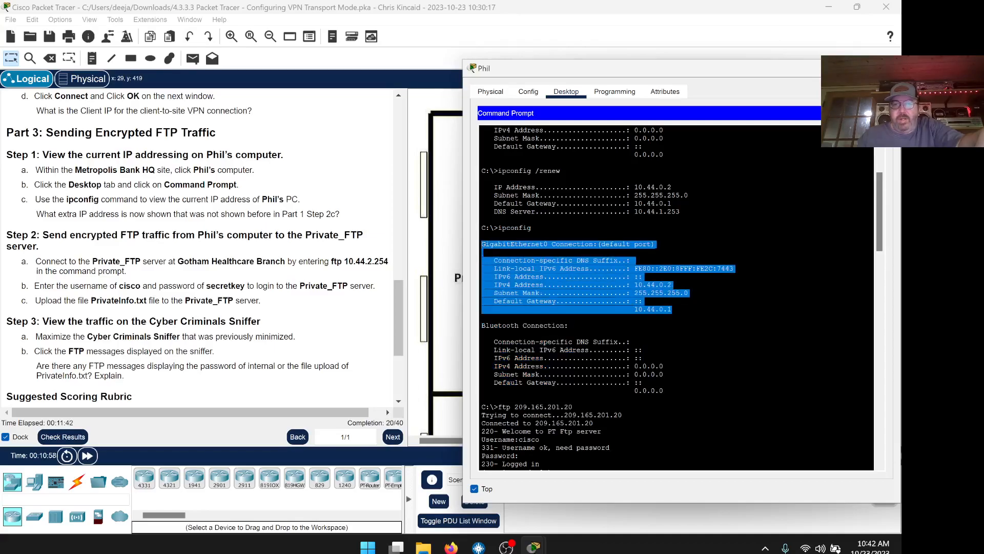
scroll(676, 297, down, 15)
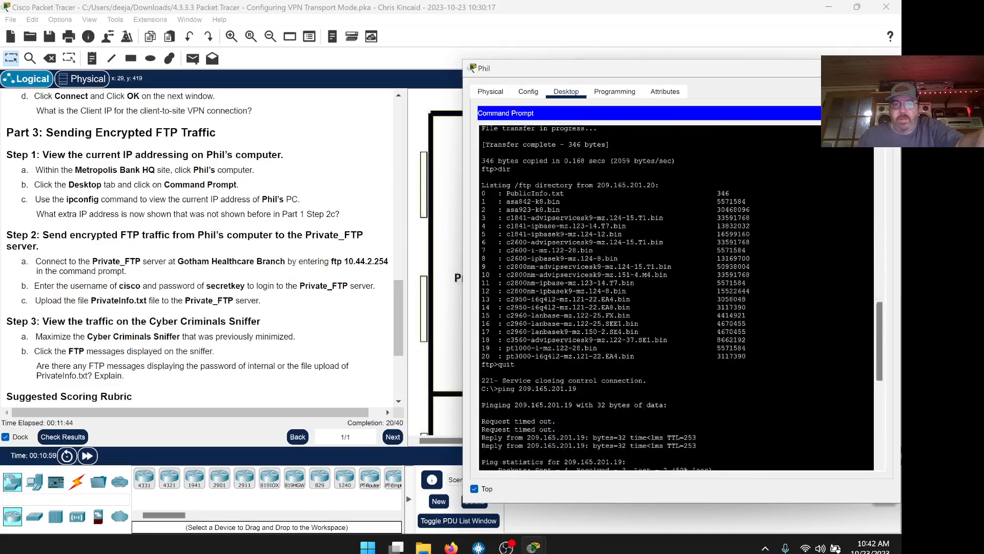
scroll(676, 298, down, 3)
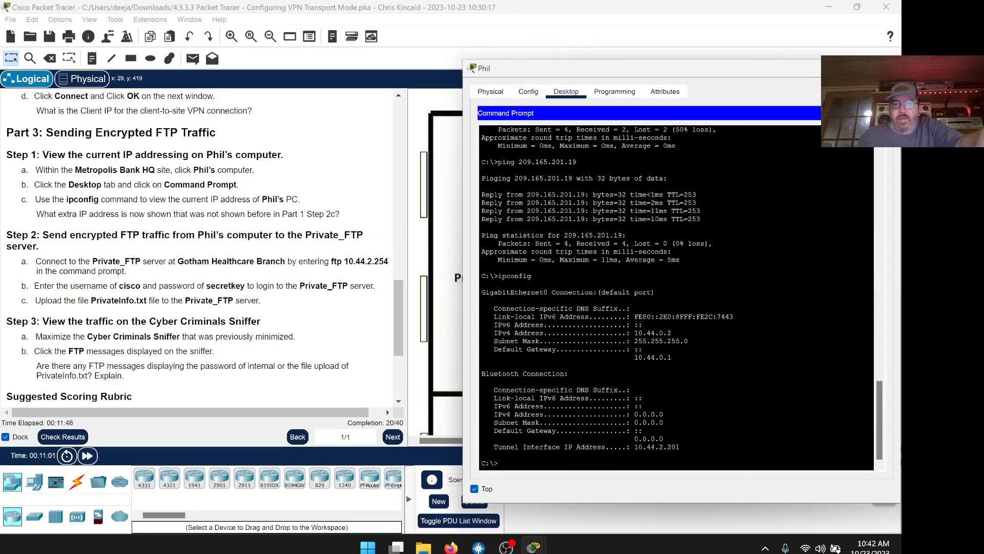
drag(671, 357, 481, 292)
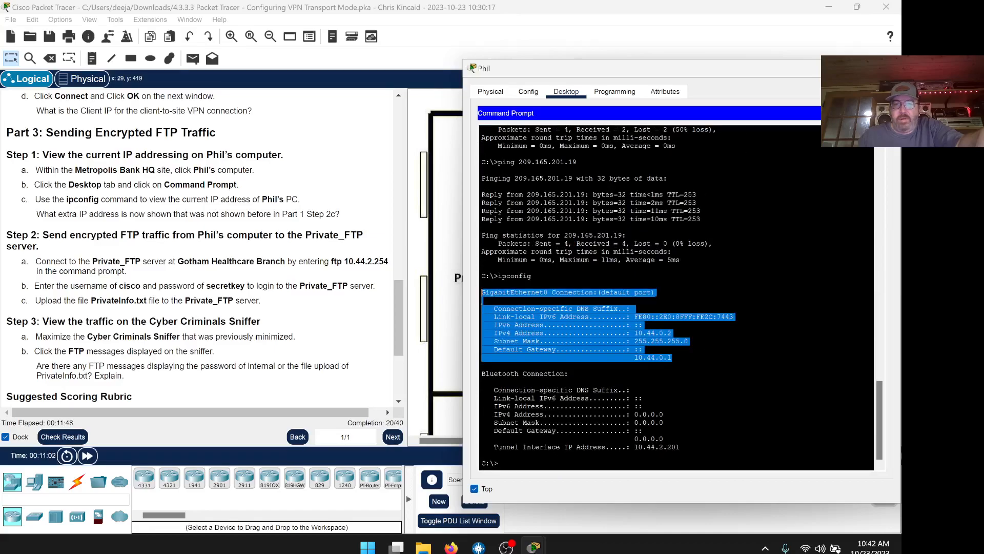
drag(664, 439, 494, 374)
Copy the Tunnel Interface IP Address line reading 10.44.2.201.
drag(680, 447, 497, 447)
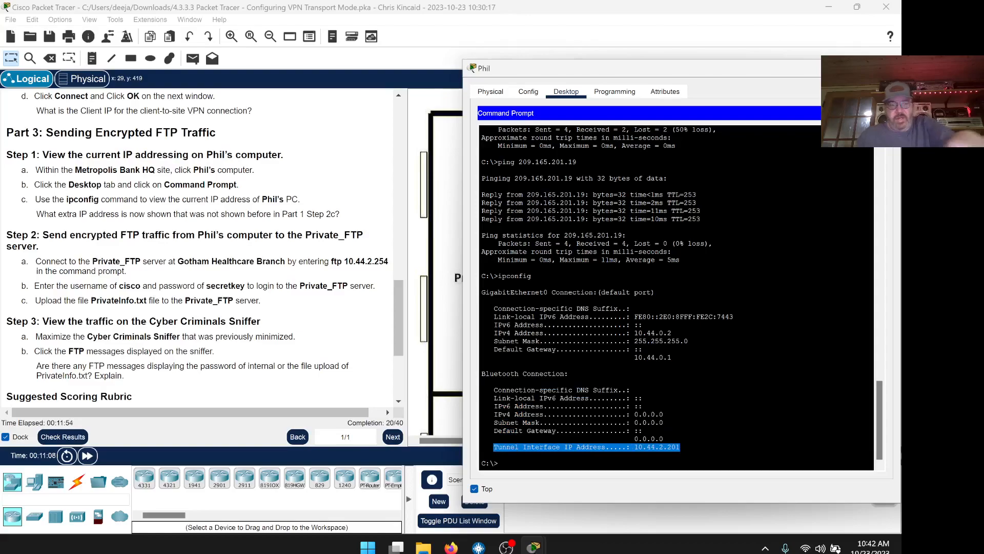
right_click(524, 450)
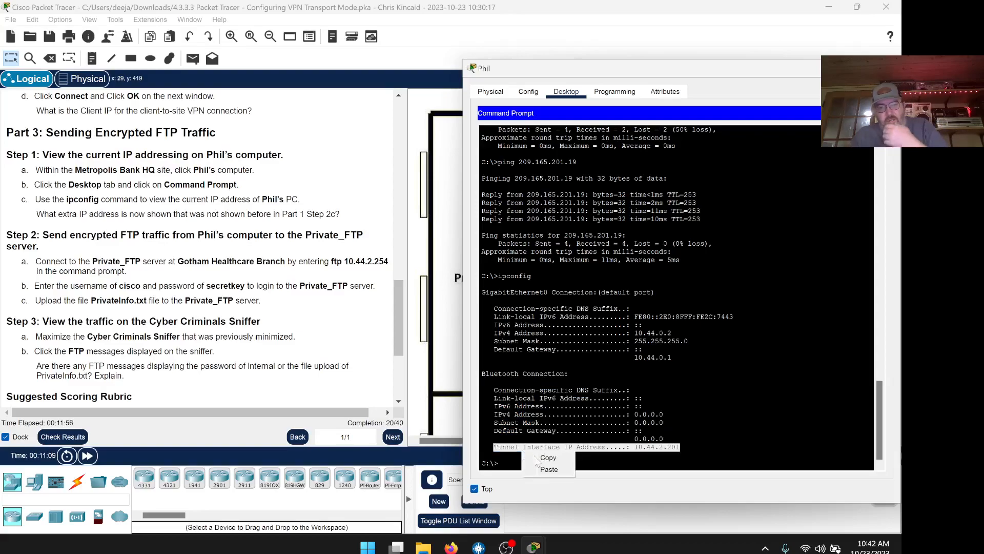
click(546, 457)
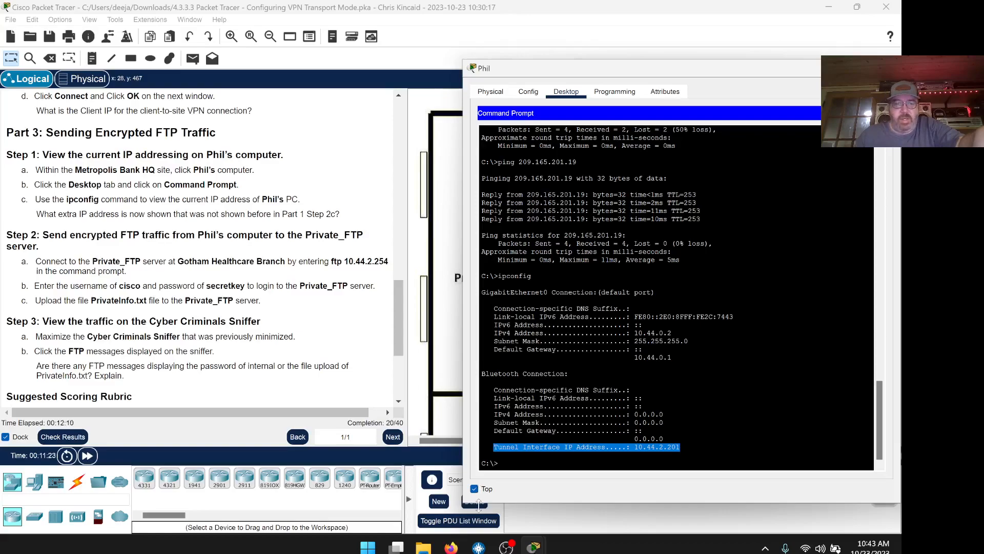
Paste 'Tunnel Interface IP Address.....: 10.44.2.201' as the worksheet's extra-IP answer.
click(451, 548)
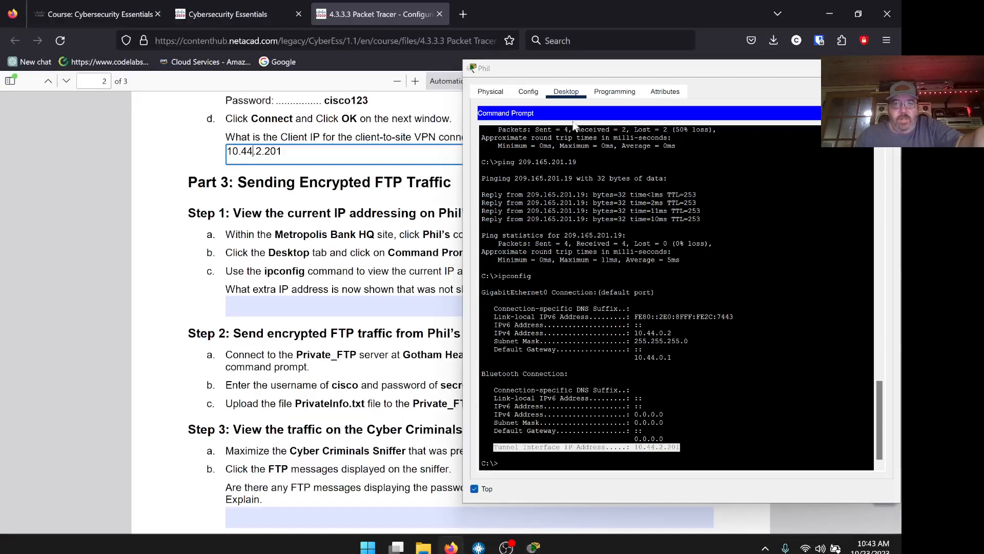
drag(531, 66, 674, 88)
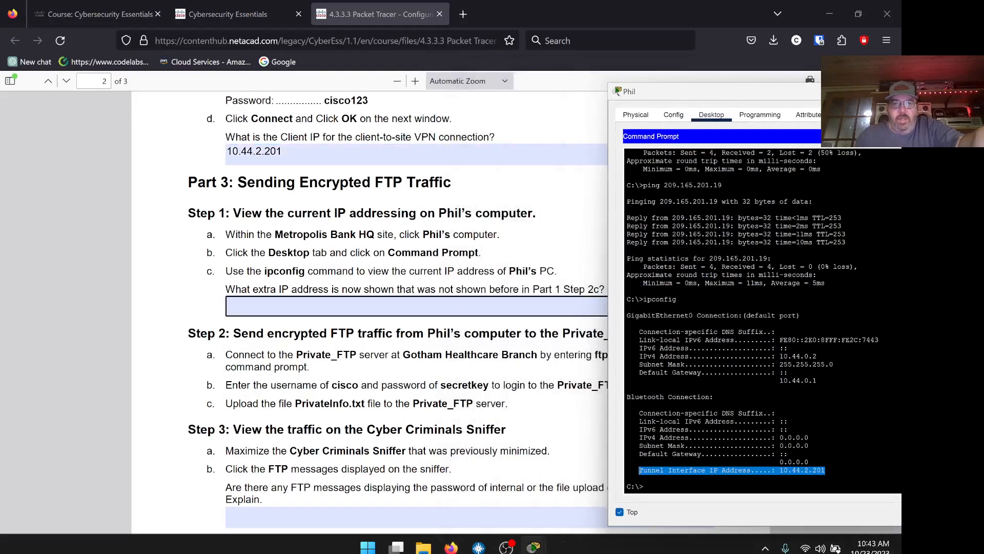
right_click(428, 307)
click(457, 107)
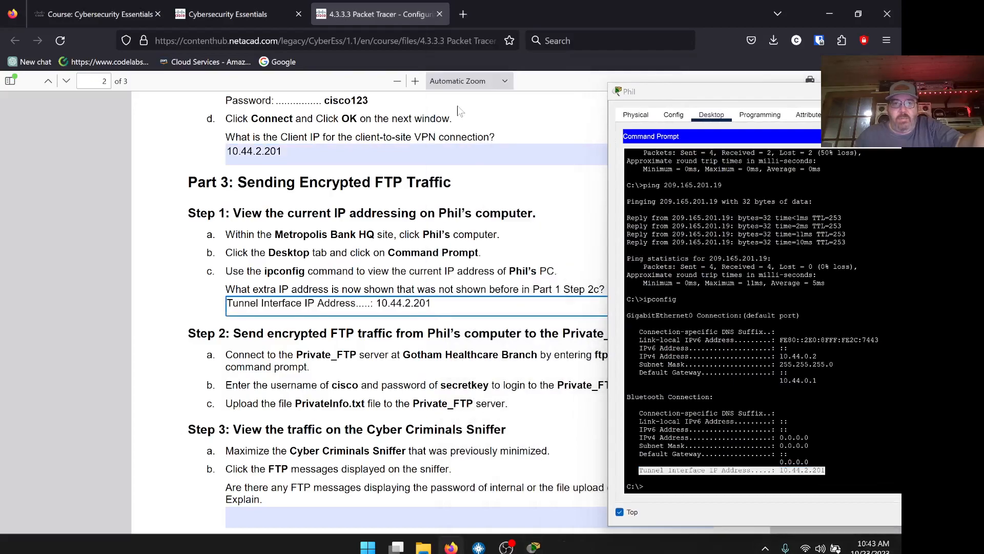
scroll(369, 307, down, 4)
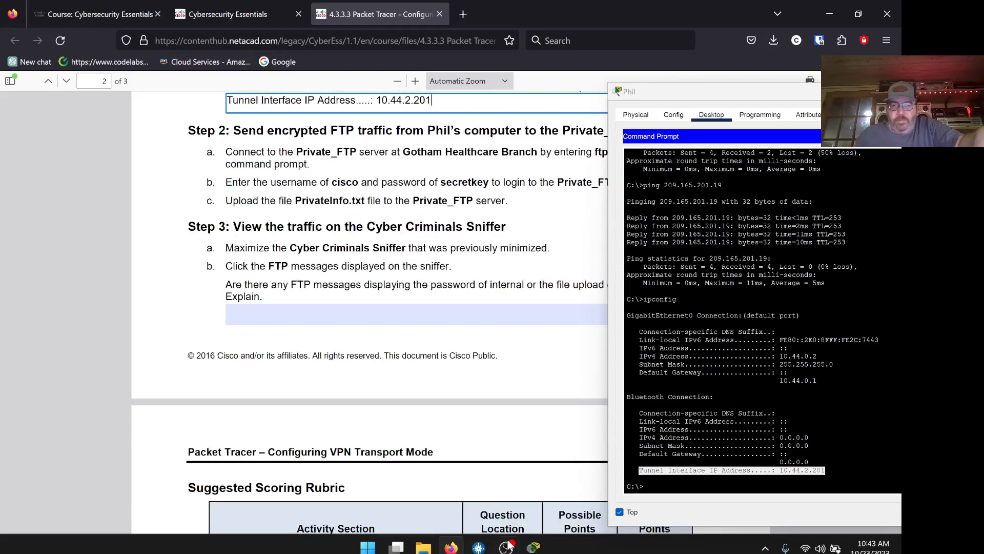
Copy 'ftp 10.44.2.254' from Step 2a and paste it at Phil's command prompt.
mouse_move(533, 546)
click(494, 505)
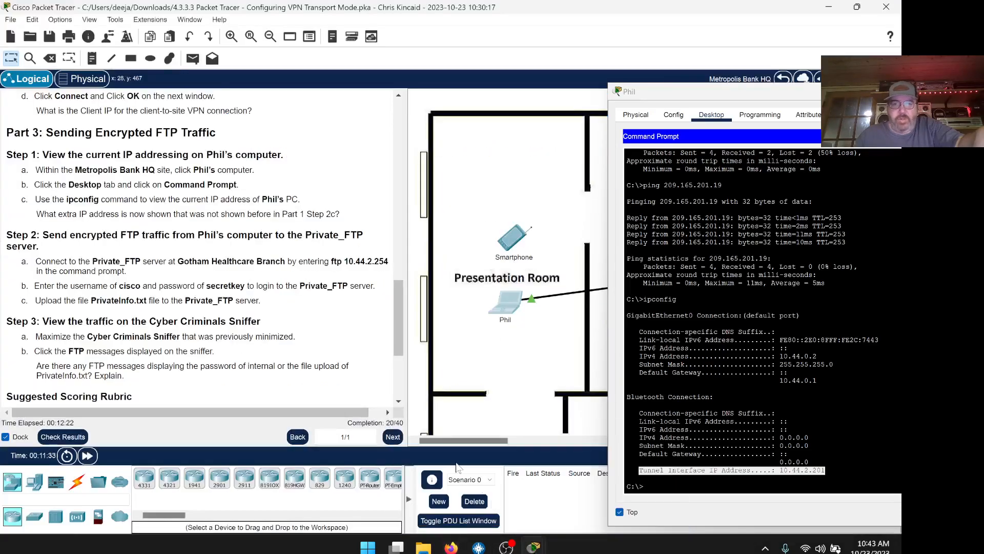
drag(712, 91, 546, 46)
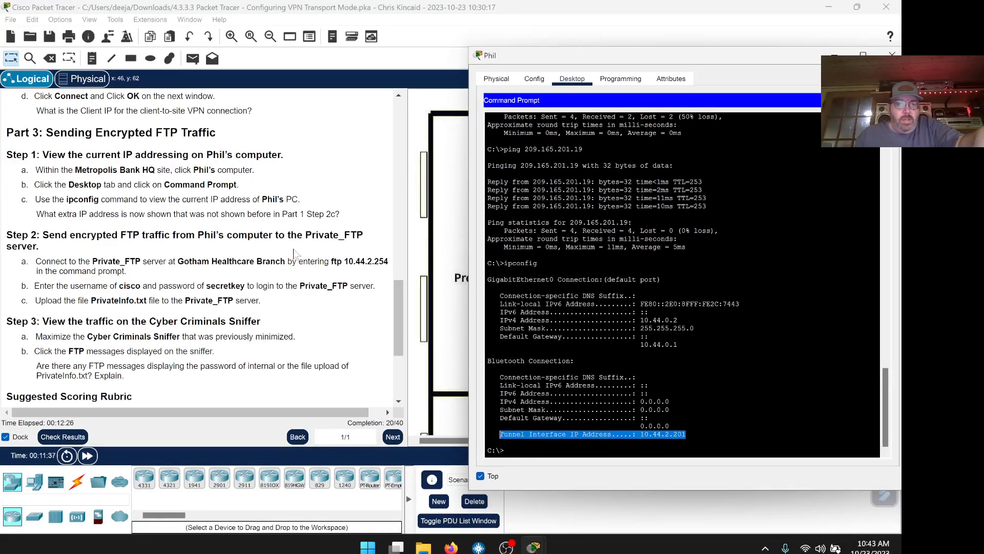
scroll(311, 254, down, 1)
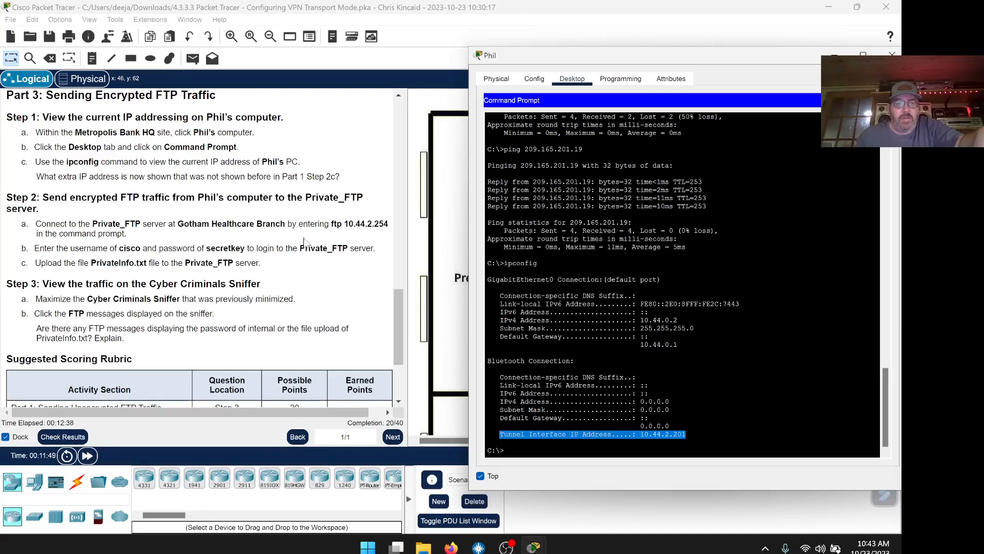
drag(332, 224, 379, 224)
right_click(385, 225)
click(402, 229)
right_click(524, 452)
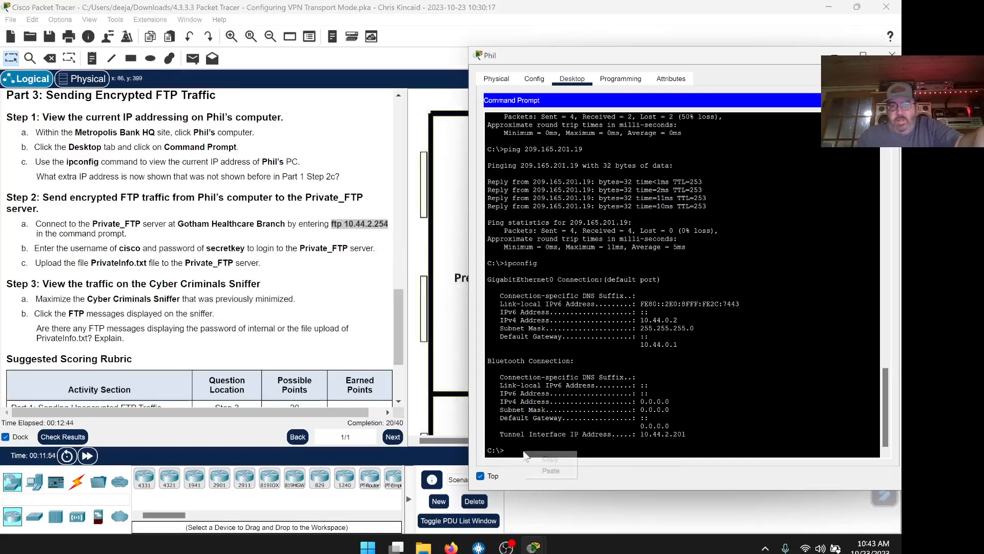
click(551, 469)
Connect to Private_FTP at 10.44.2.254, log in with the lab FTP credentials, and list files.
key(Return)
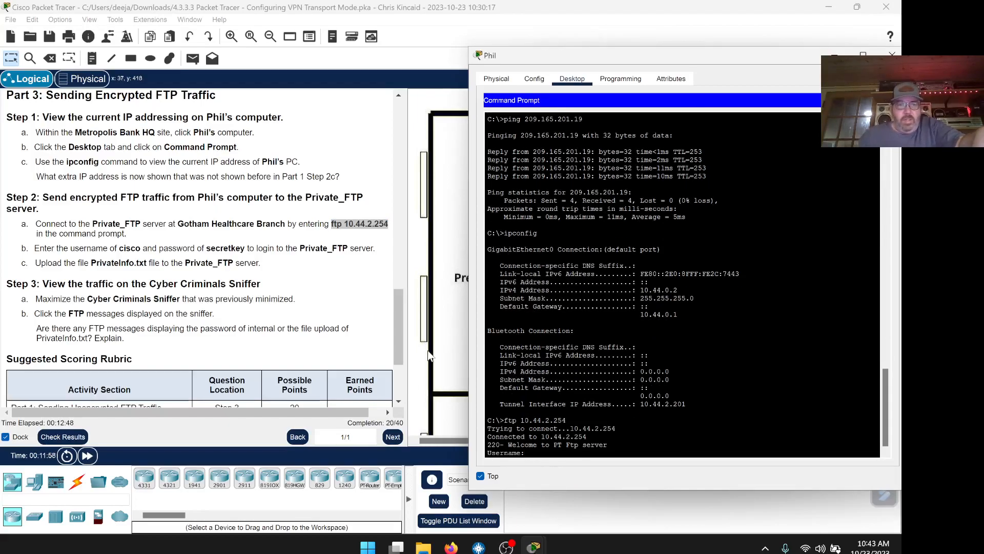
text(c)
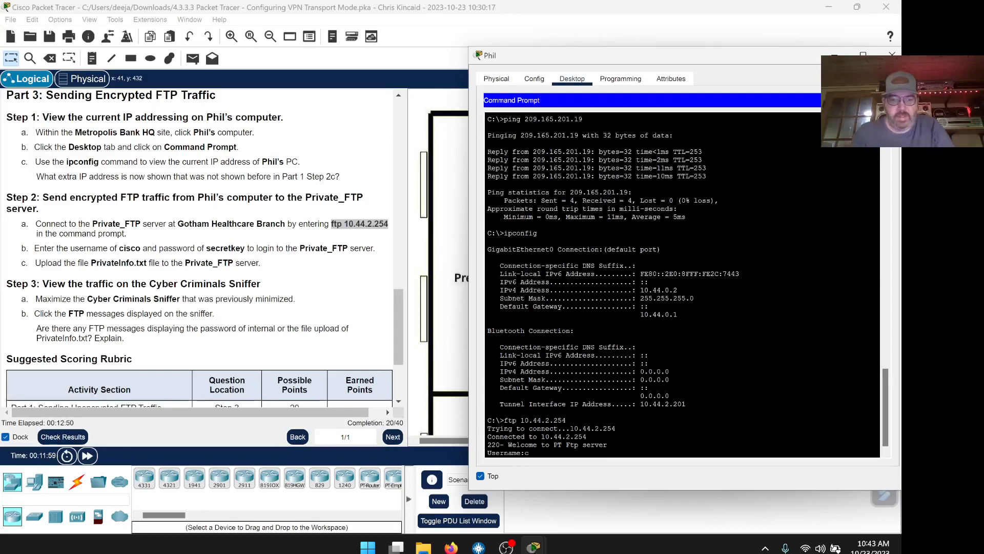
text(isco)
key(Return)
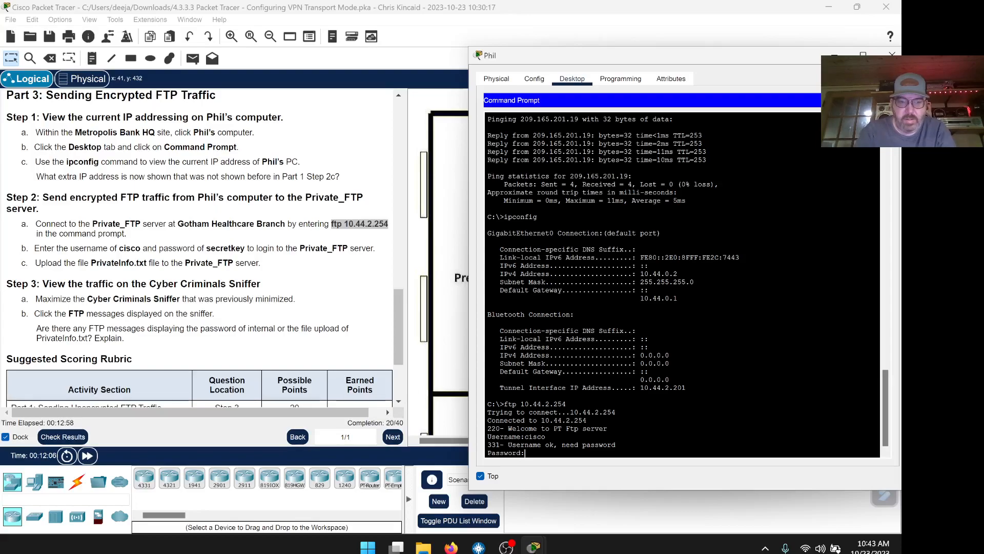
key(Return)
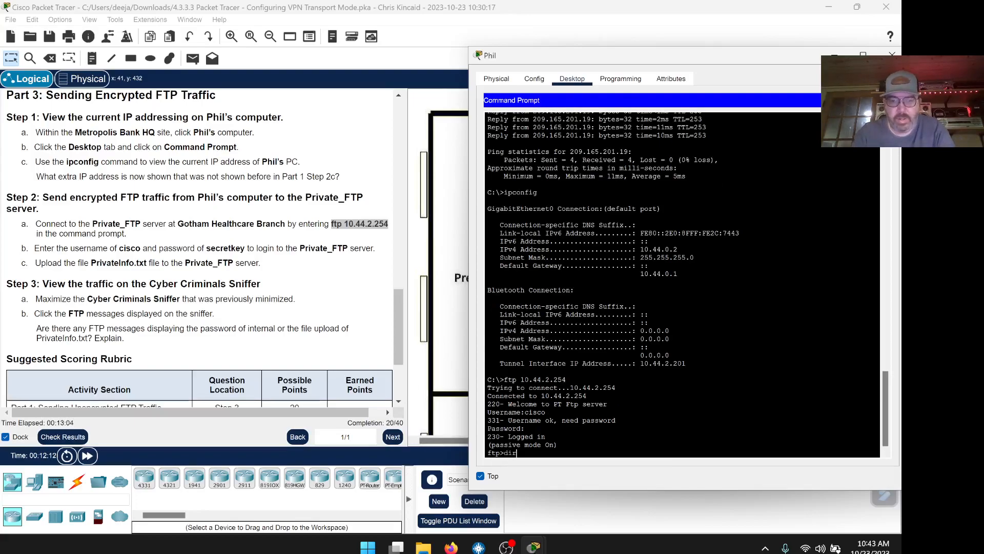
text(dir)
key(Return)
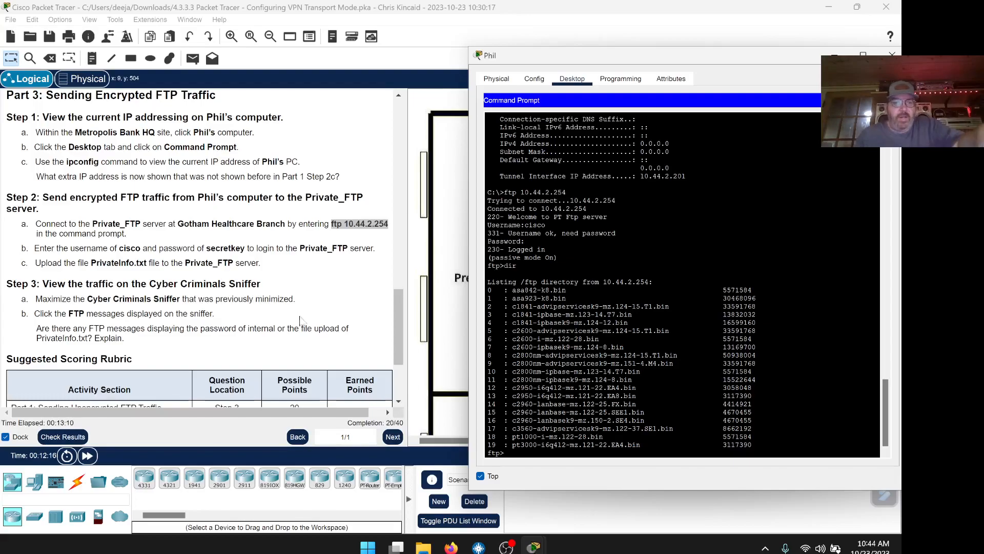
Upload PrivateInfo.txt with put and confirm it is listed on the server at 668 bytes.
drag(147, 263, 91, 263)
right_click(95, 263)
click(121, 272)
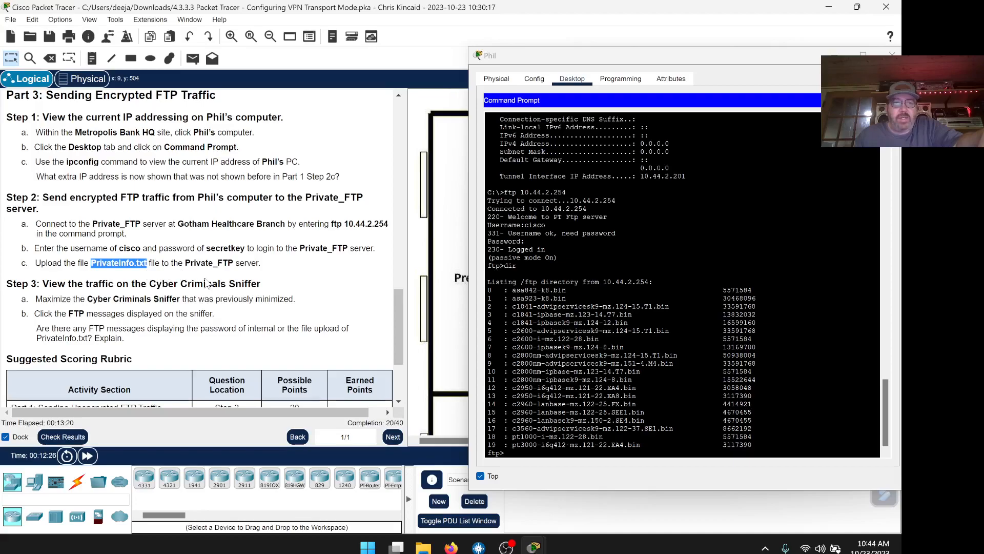
click(507, 453)
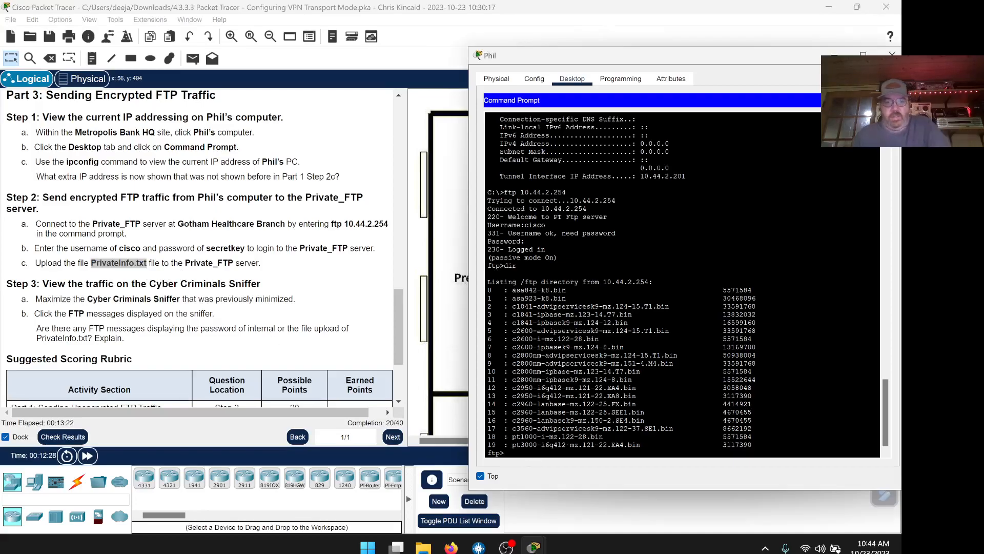
text(put)
right_click(529, 455)
click(555, 473)
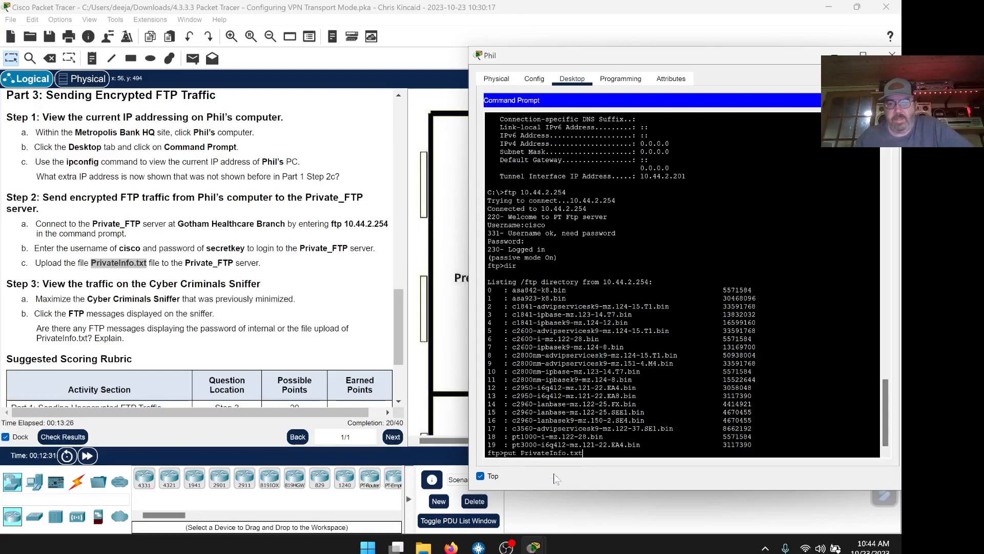
key(Return)
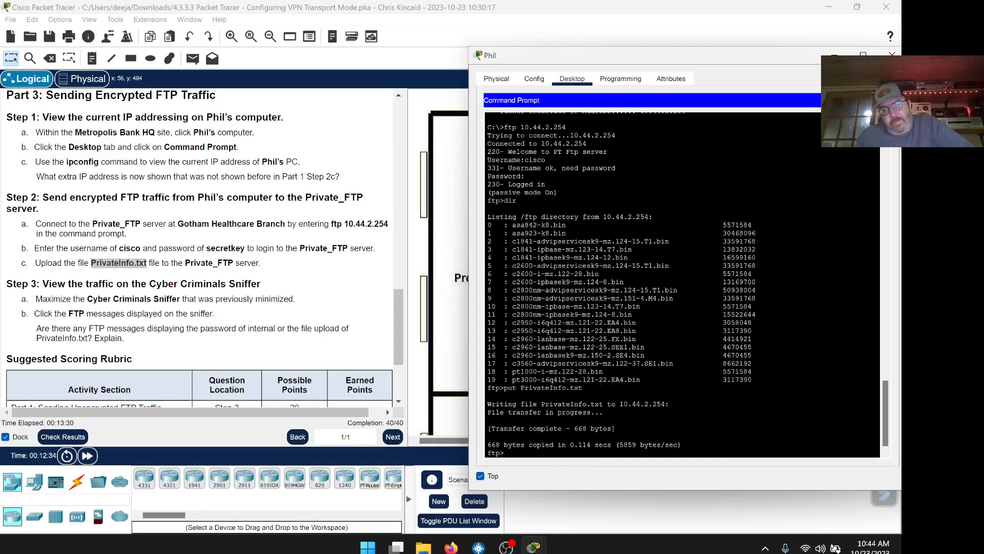
text(dir)
key(Return)
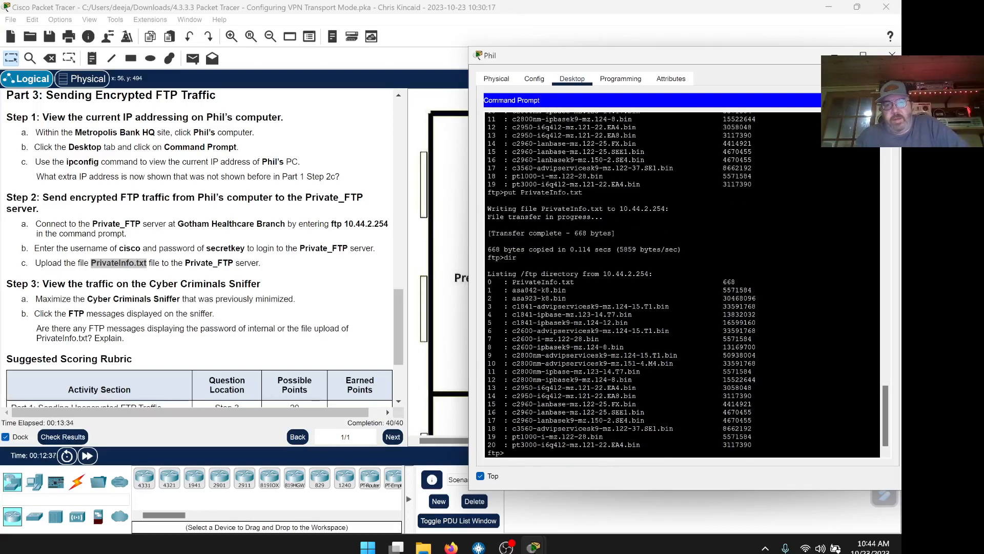
drag(512, 282, 695, 282)
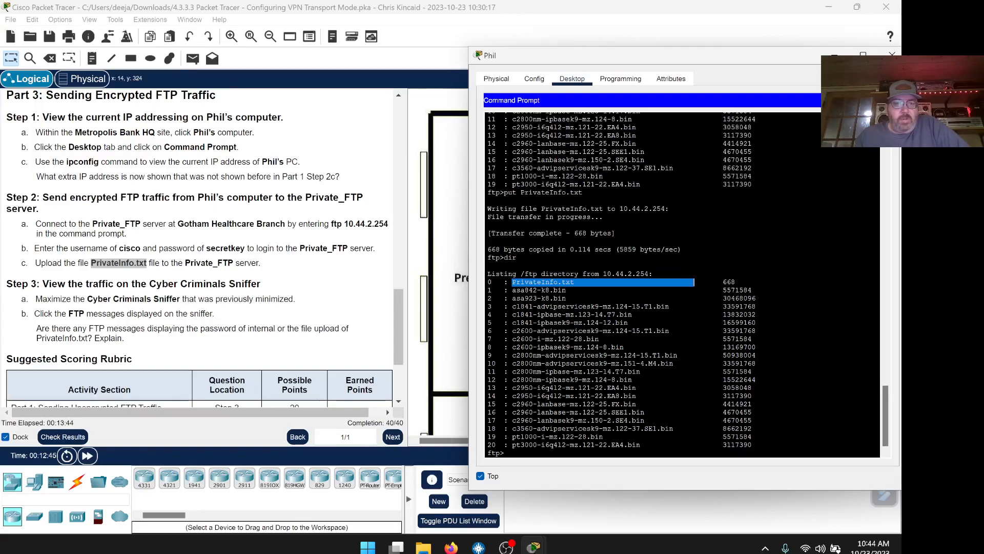
Bring the Cyber Criminals Sniffer window in front of Phil's window.
mouse_move(533, 548)
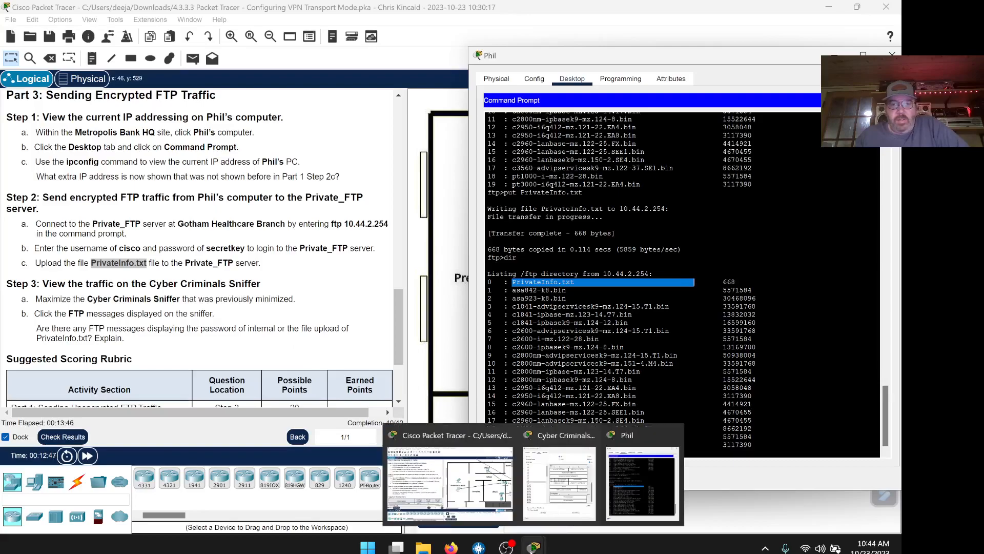
click(587, 504)
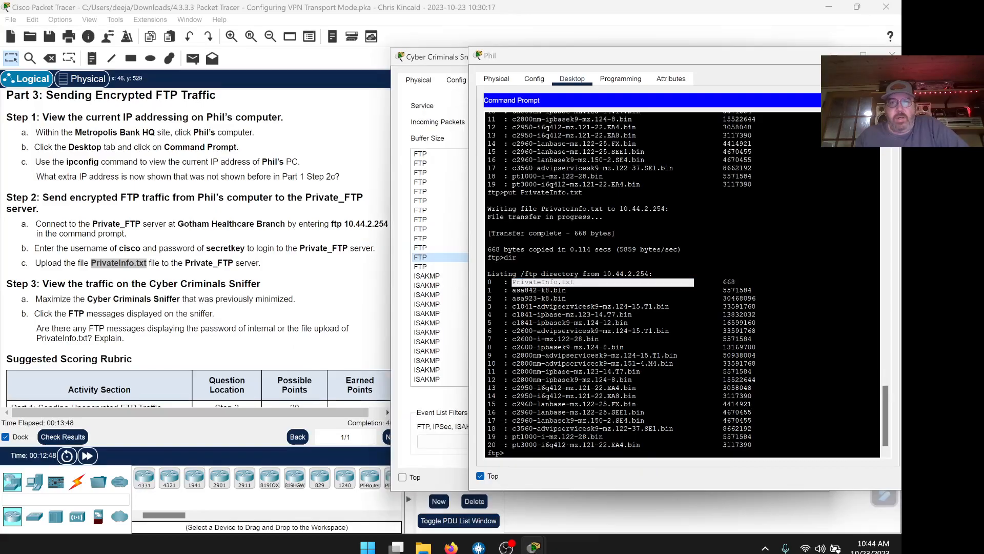
click(482, 476)
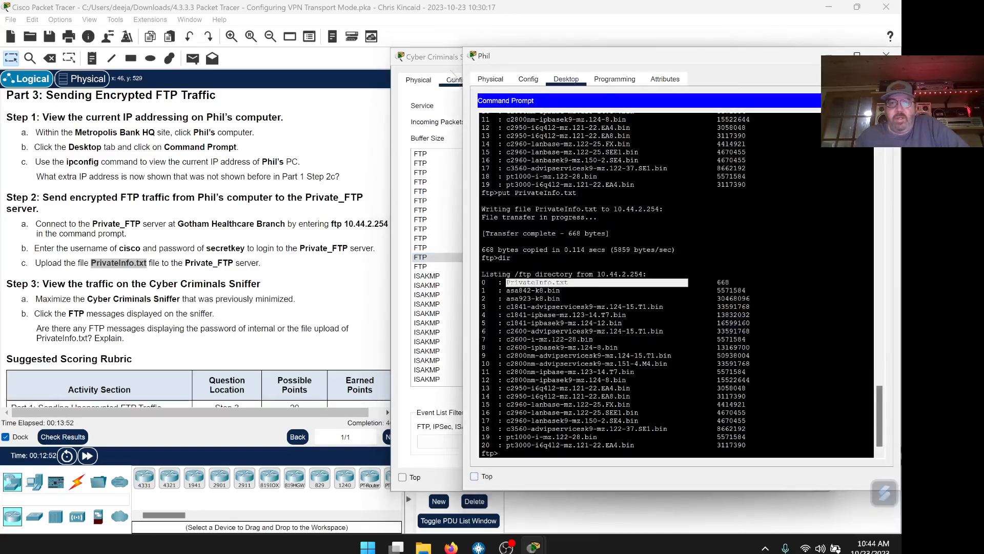
click(451, 60)
Inspect the details of three captured ISAKMP packets in the sniffer.
drag(521, 60, 540, 56)
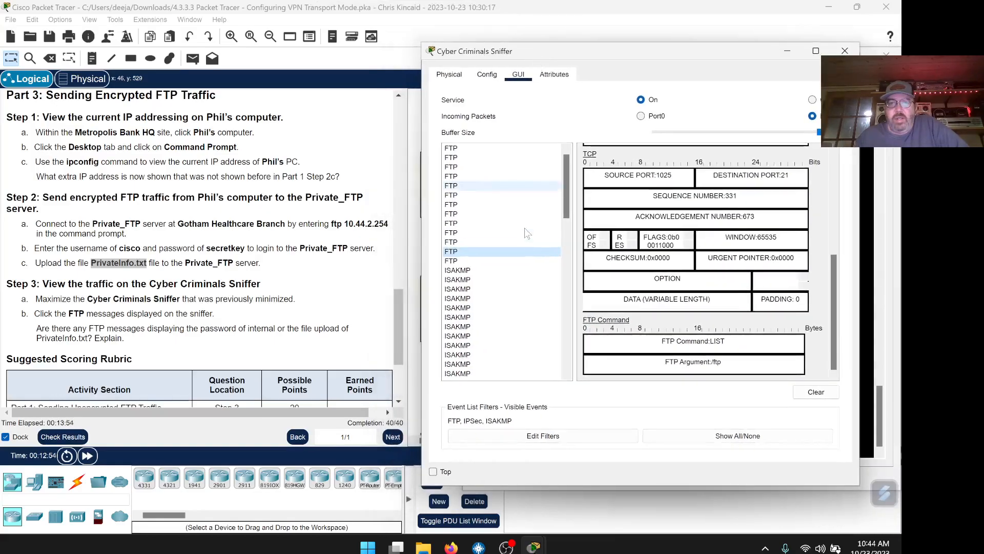
scroll(519, 276, down, 2)
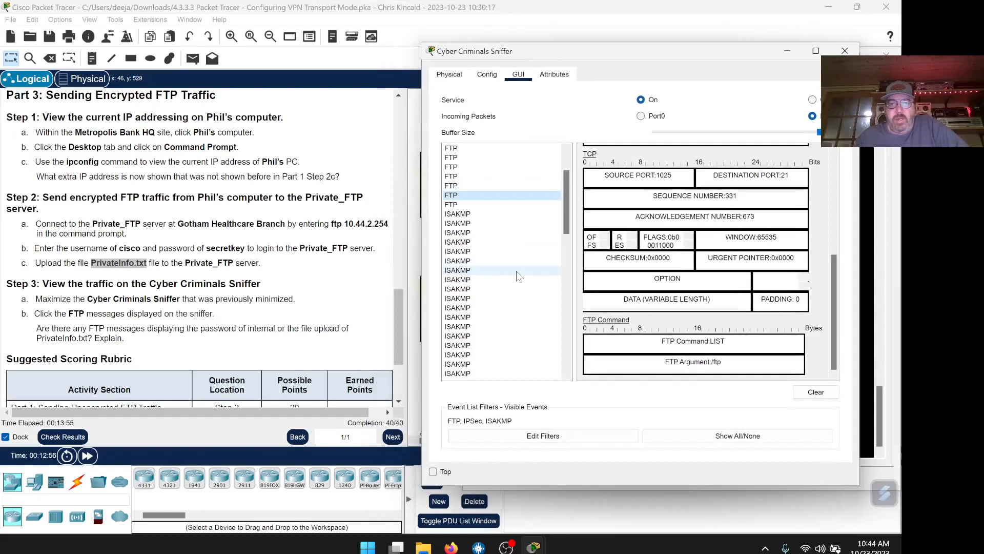
click(464, 215)
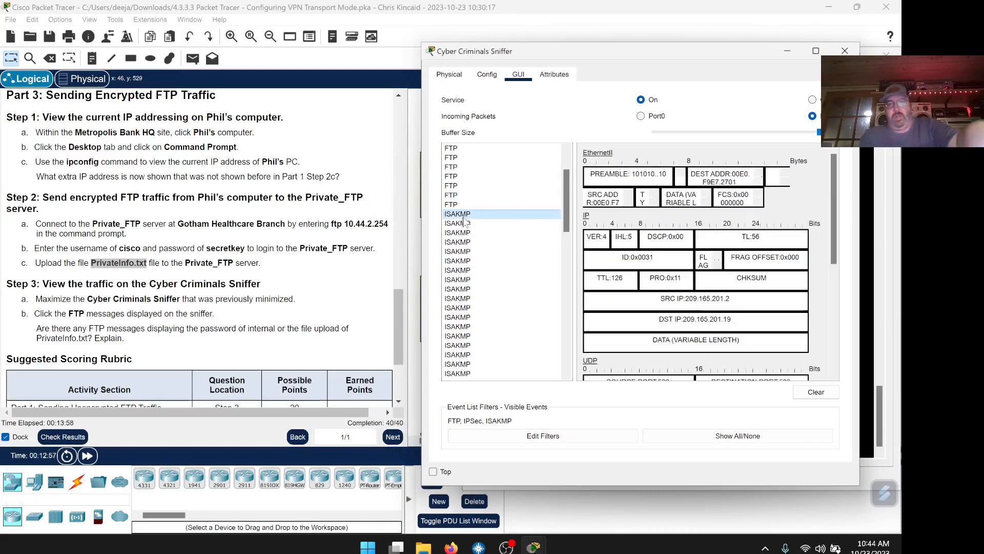
scroll(697, 262, down, 2)
scroll(697, 261, up, 2)
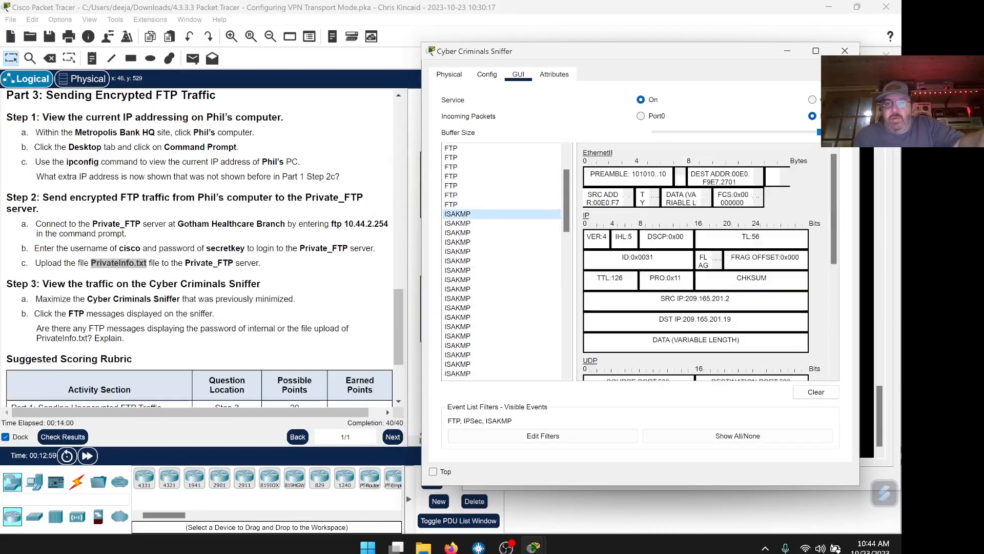
click(461, 262)
scroll(462, 271, down, 3)
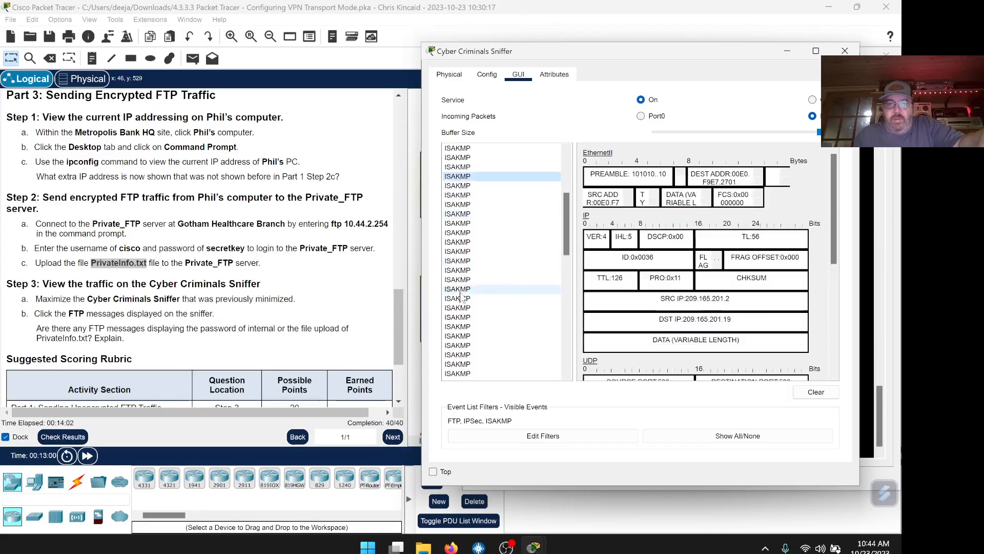
click(460, 290)
scroll(461, 308, down, 3)
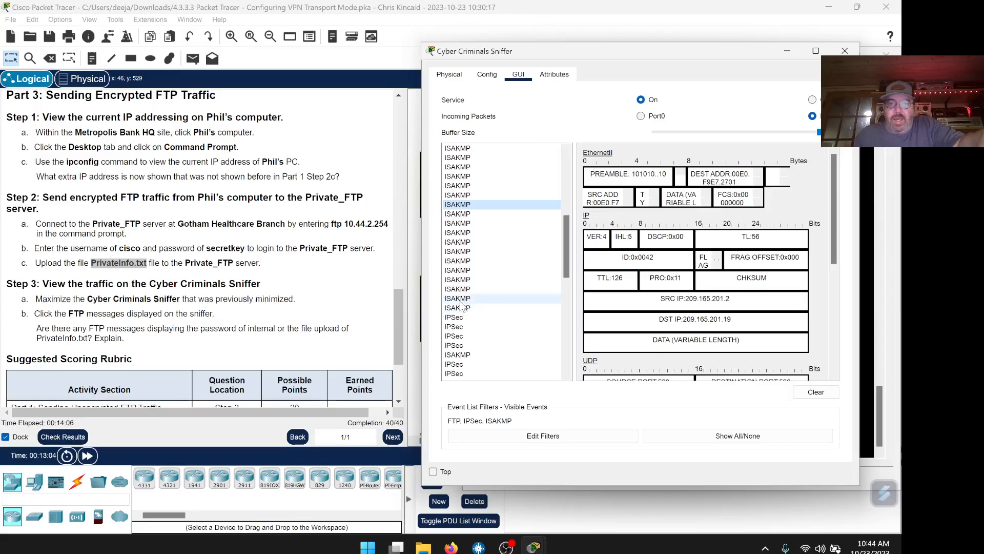
scroll(746, 296, down, 6)
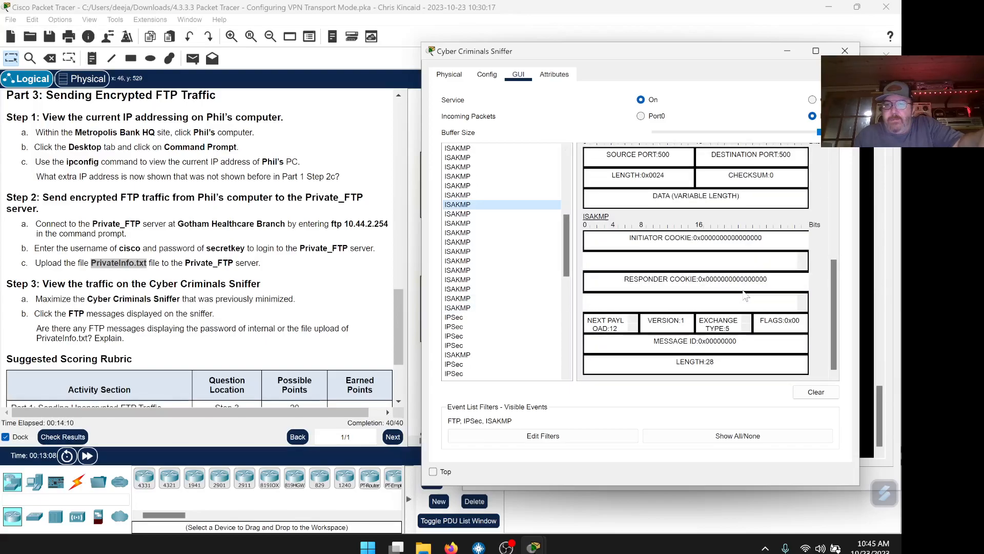
scroll(499, 273, down, 2)
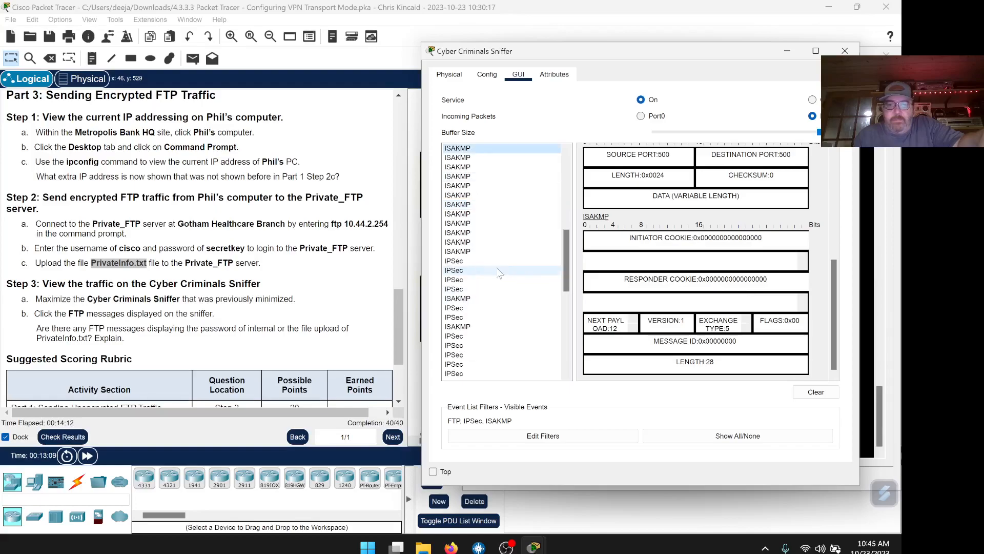
Step through the captured IPSec packets, examining their ESP header details.
click(457, 261)
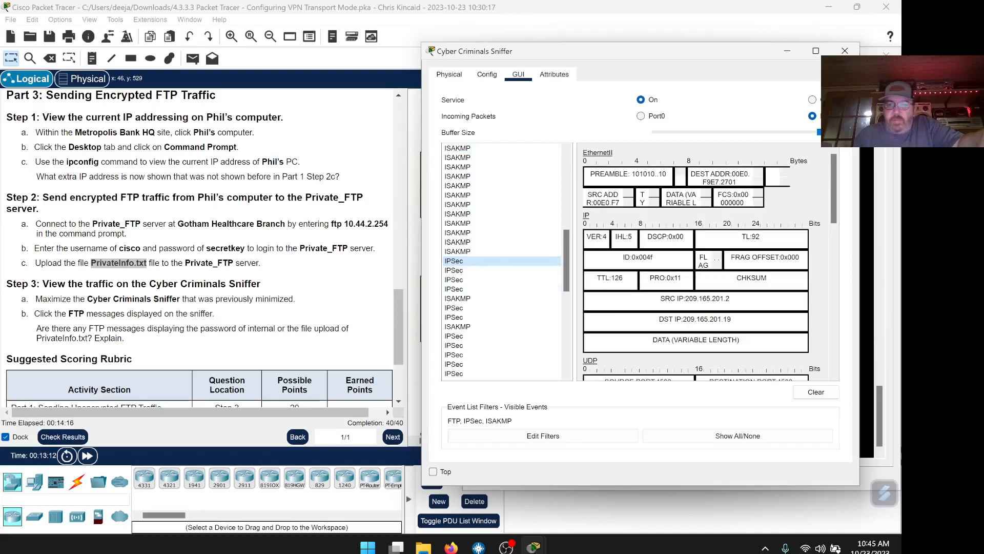
scroll(696, 262, down, 3)
scroll(696, 261, down, 3)
scroll(707, 261, down, 3)
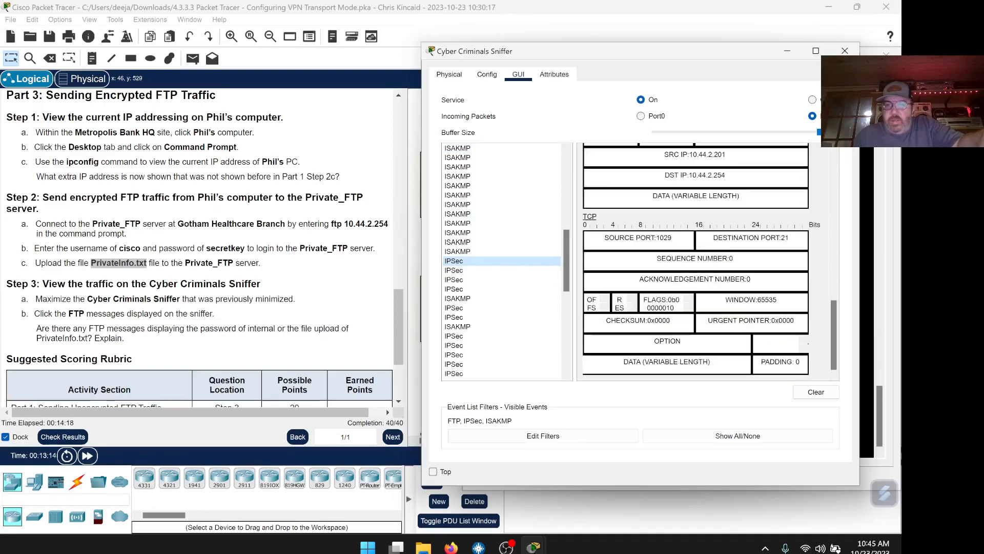
click(469, 271)
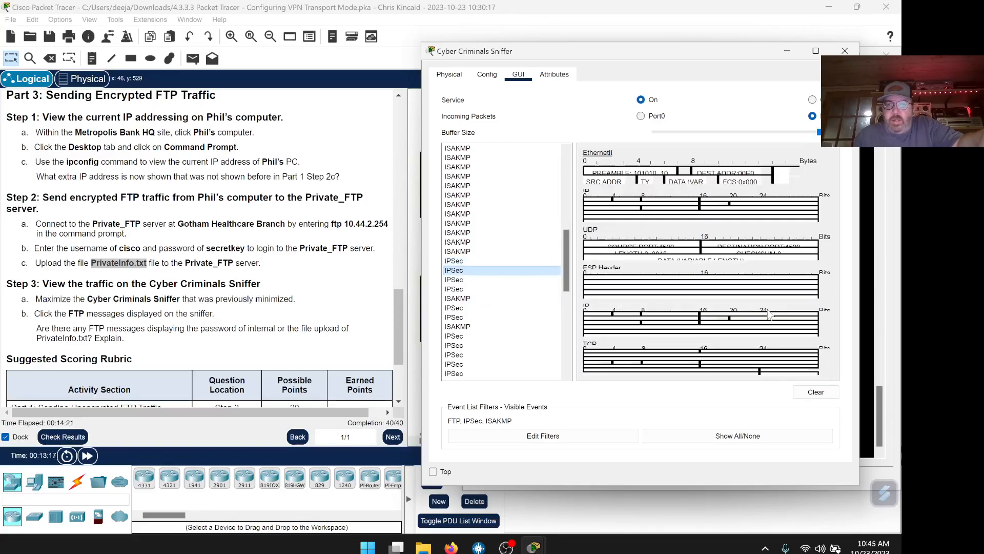
scroll(708, 262, down, 9)
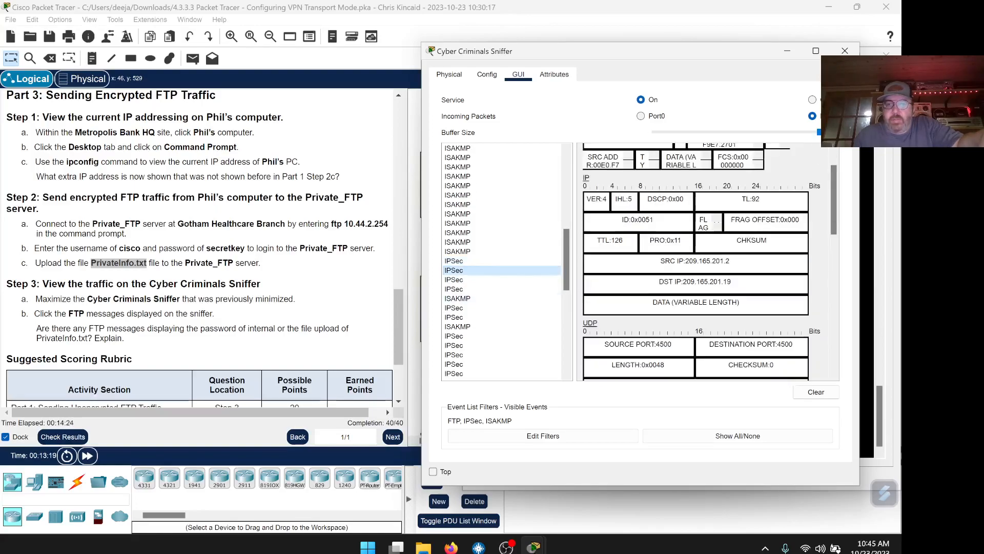
scroll(695, 261, down, 4)
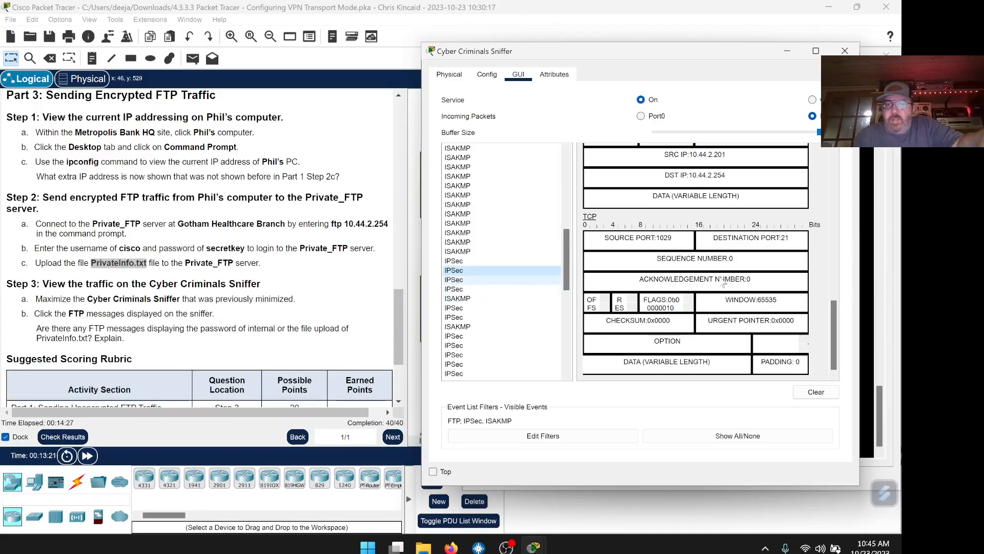
key(Down)
scroll(721, 283, down, 13)
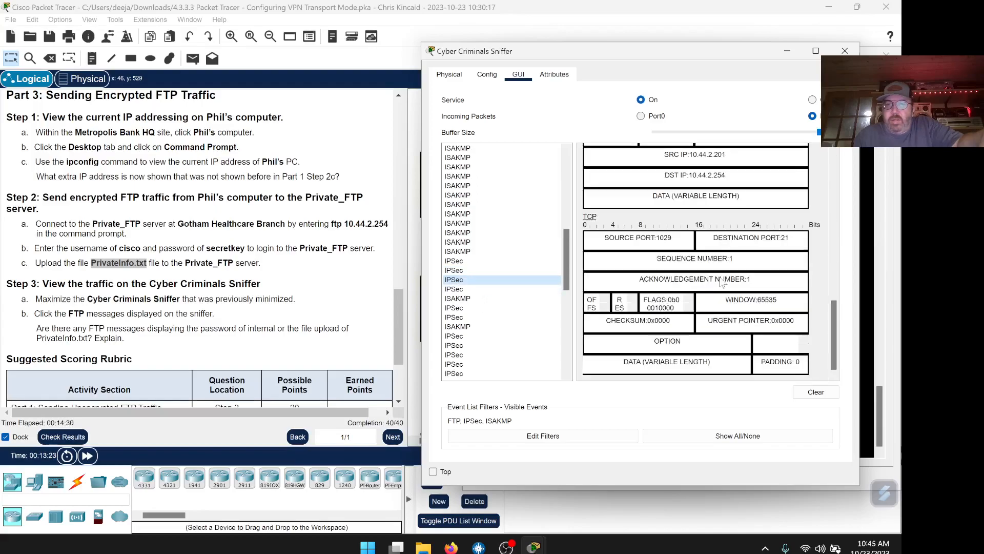
scroll(695, 261, up, 8)
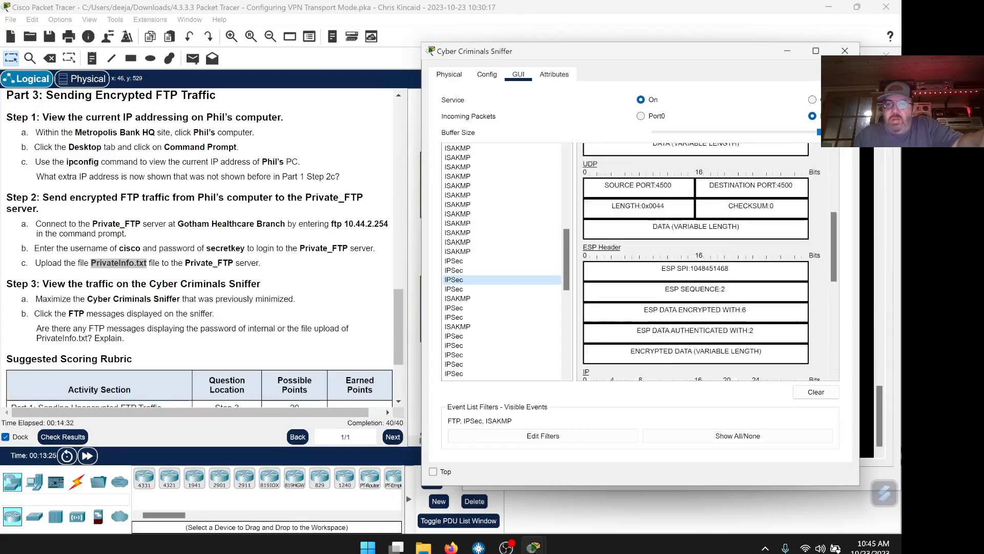
scroll(695, 262, down, 8)
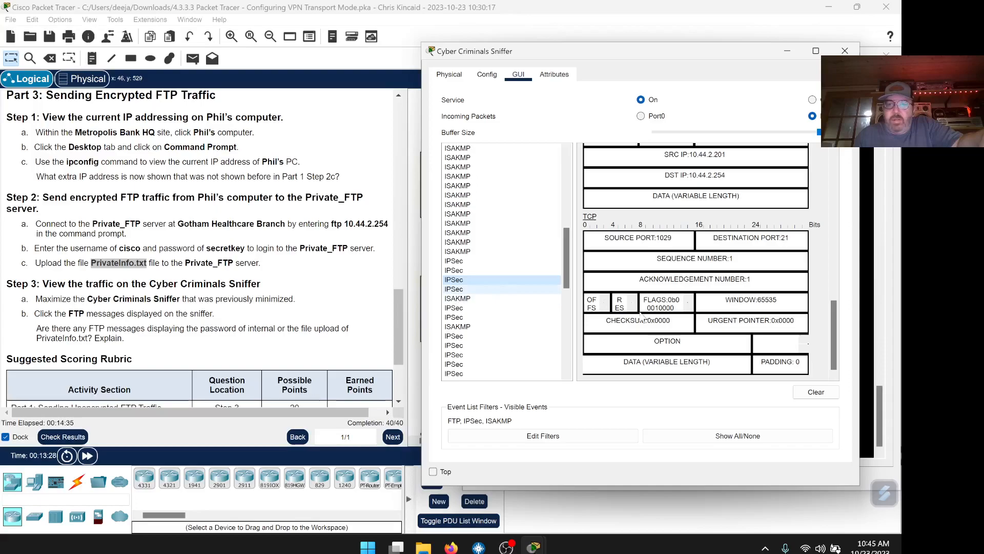
Open a captured FTP packet and highlight its FTP command values.
click(521, 288)
scroll(503, 269, up, 10)
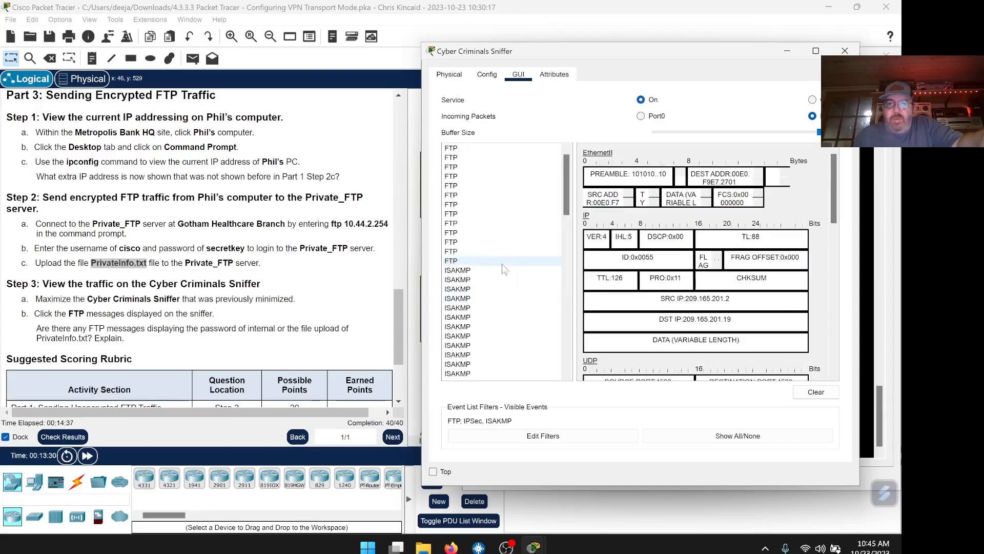
click(458, 252)
scroll(702, 262, down, 5)
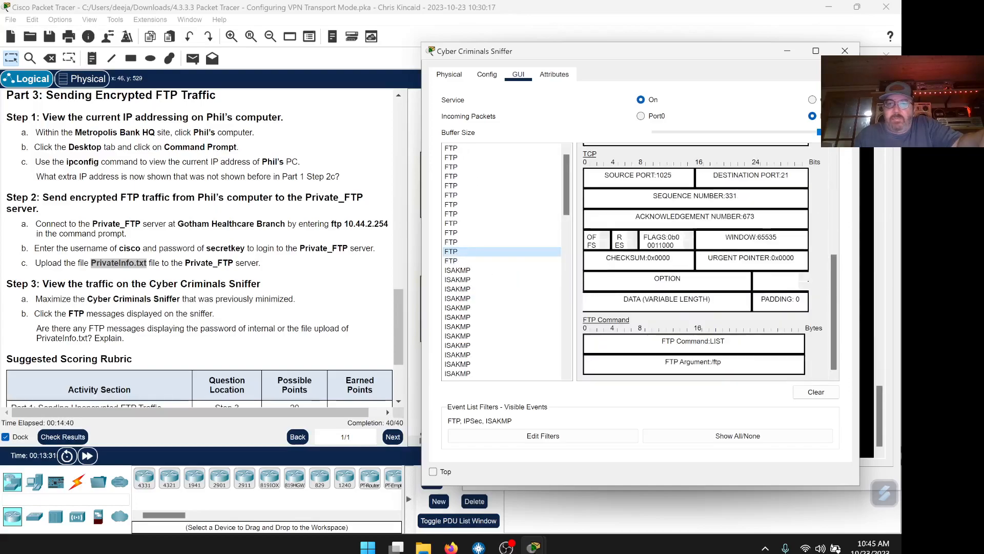
drag(728, 342, 665, 341)
drag(723, 362, 686, 362)
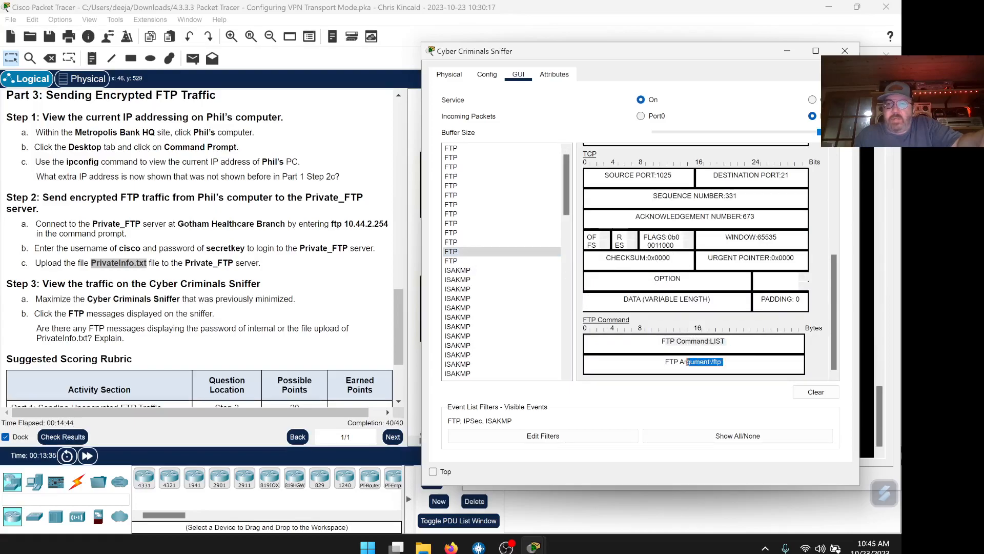
scroll(532, 278, down, 10)
scroll(532, 278, up, 8)
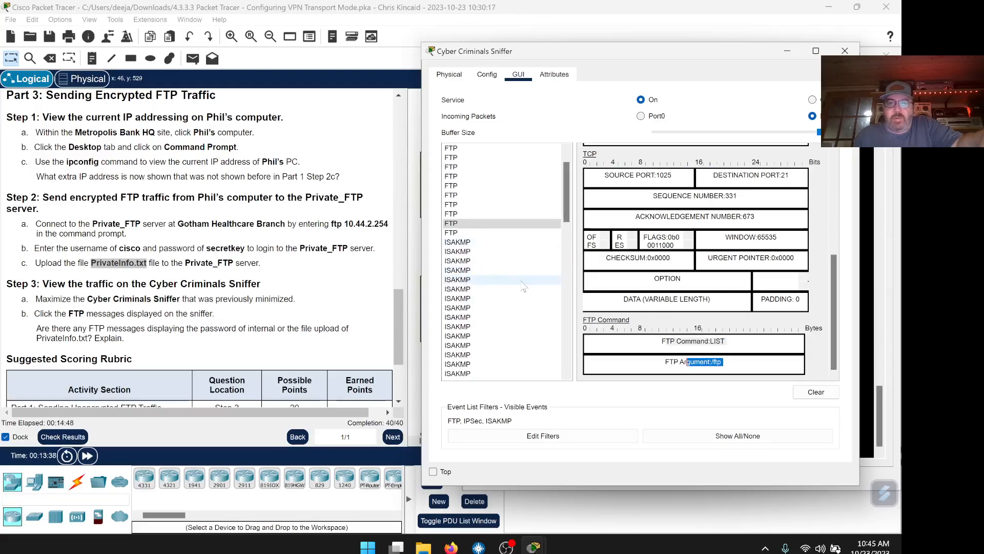
scroll(523, 286, down, 10)
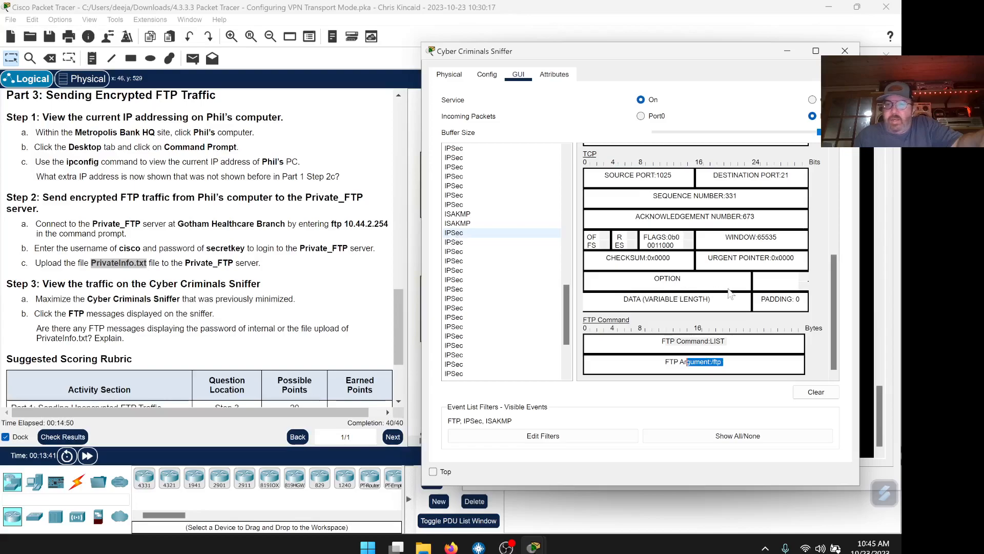
scroll(728, 289, down, 5)
scroll(728, 289, down, 6)
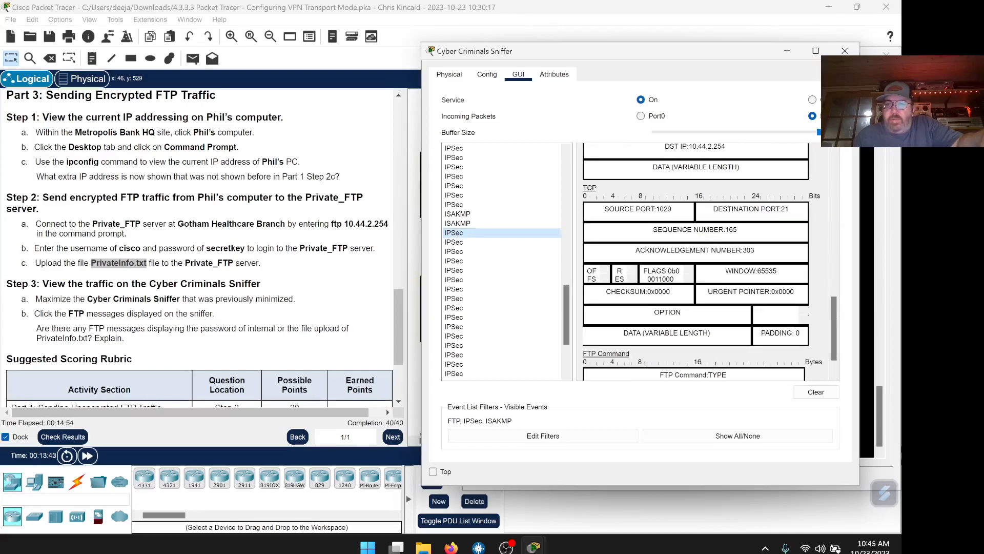
Open another IPSec packet showing TCP from 10.44.2.201:1031 to 10.44.2.254:1036.
click(454, 289)
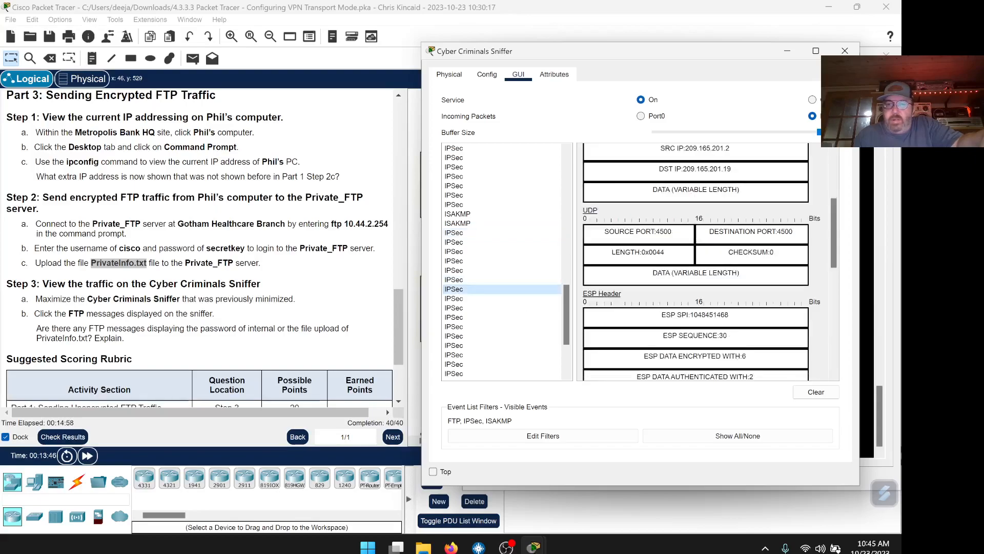
scroll(718, 287, down, 5)
scroll(707, 261, down, 3)
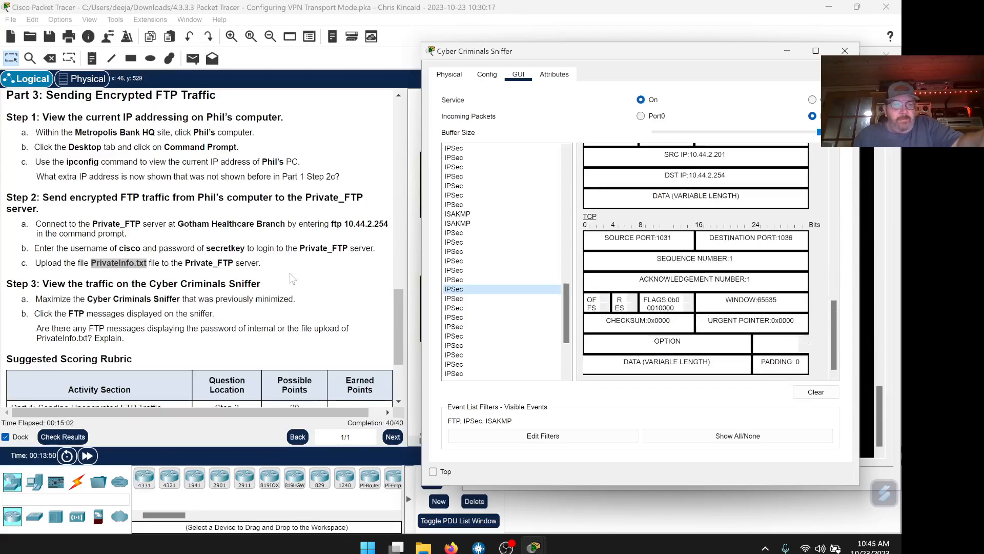
scroll(286, 278, down, 1)
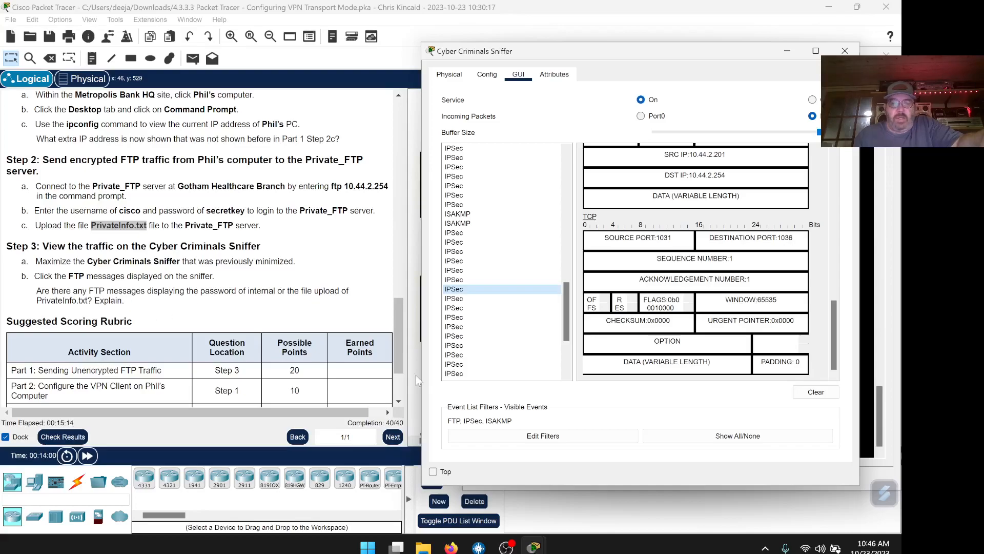
Answer the worksheet's Step 3 question with 'The sniffer is only able to see IPSEC packets. No plaintext.'.
click(450, 548)
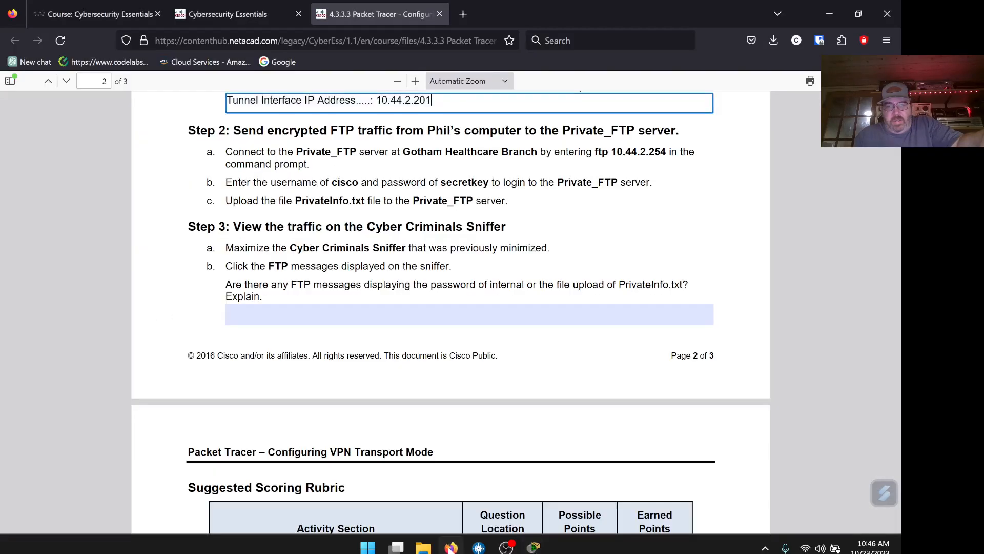
click(367, 313)
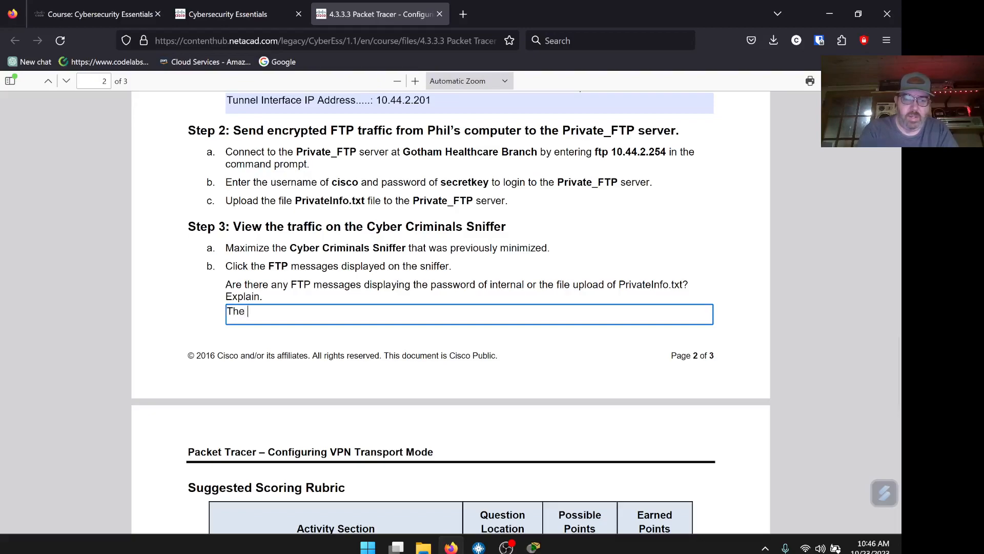
text(The sniffer is only able to see IPSEC)
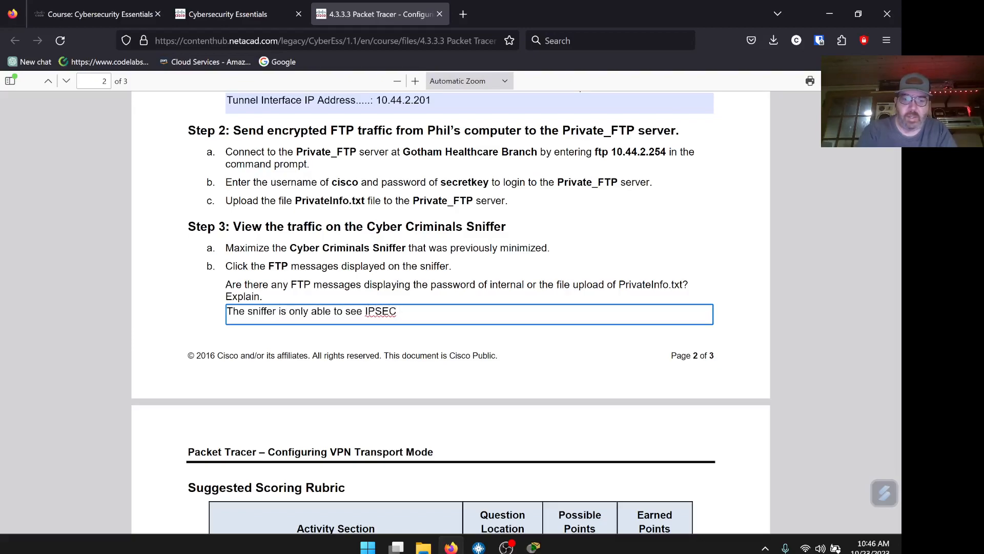
text( packets.)
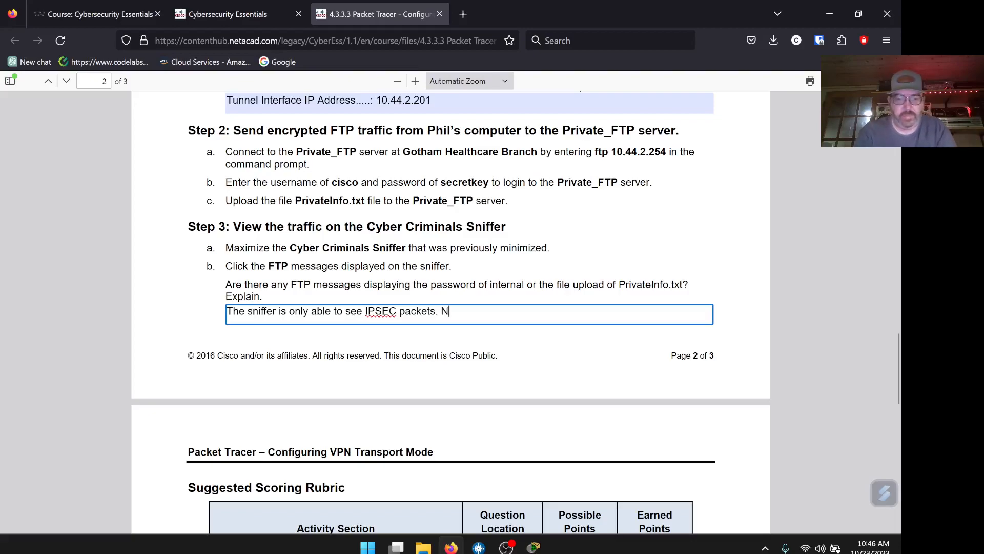
text(No plaintext.)
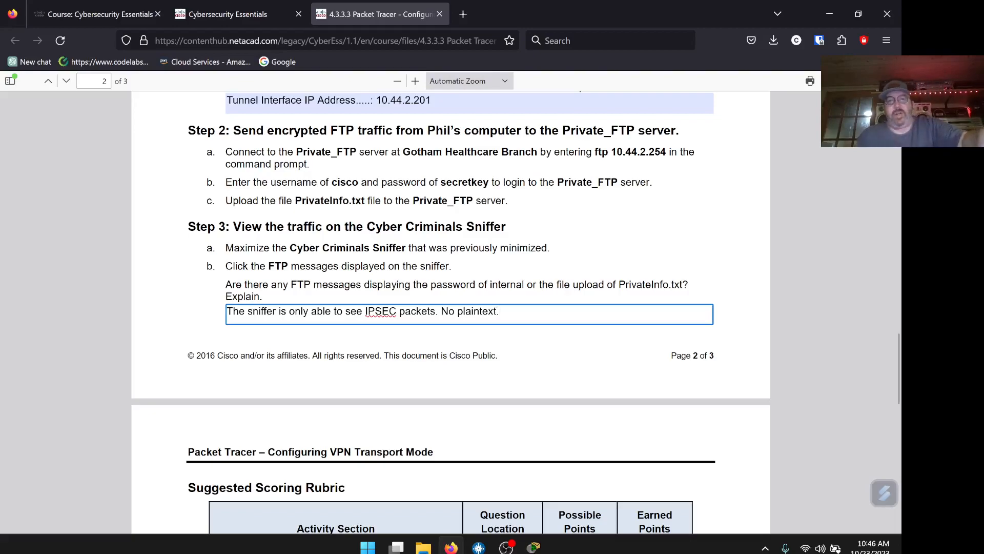
key(shift+Left)
key(shift+Left)
key(shift+Left)
key(shift+Left)
key(shift+Left)
key(shift+Left)
key(shift+Left)
key(shift+Left)
key(shift+Left)
key(shift+Left)
key(shift+Left)
key(shift+Left)
key(shift+Left)
key(shift+Left)
key(shift+Left)
key(shift+Left)
key(shift+Left)
key(shift+Left)
key(shift+Left)
key(shift+Left)
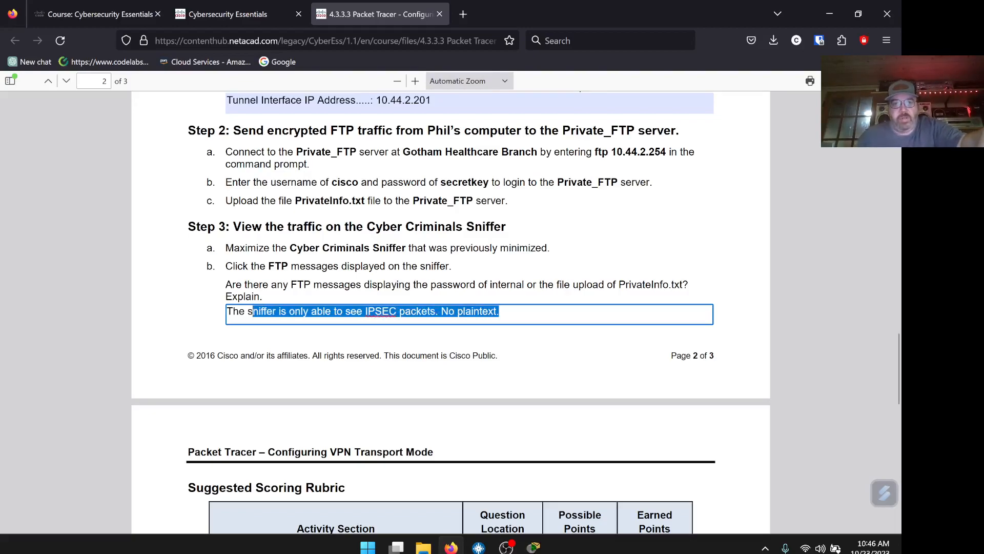
scroll(430, 368, down, 5)
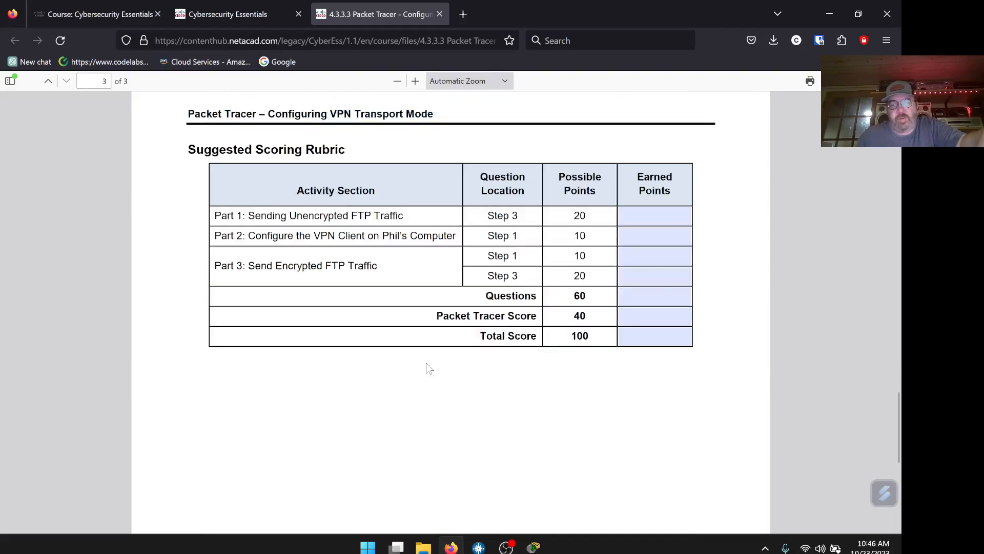
Check the Packet Tracer activity results to confirm the congratulations message at 40/40 completion.
mouse_move(534, 547)
click(512, 487)
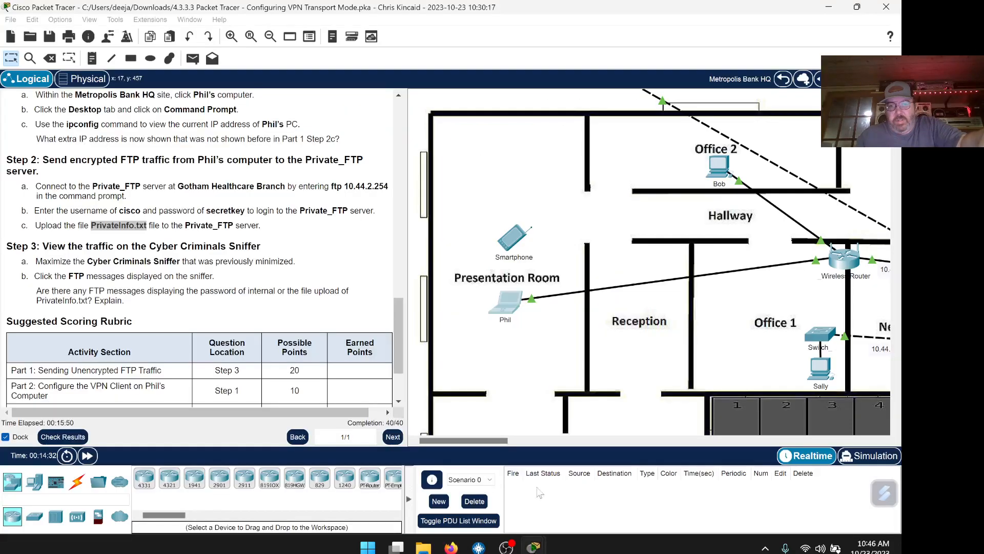
scroll(316, 287, down, 2)
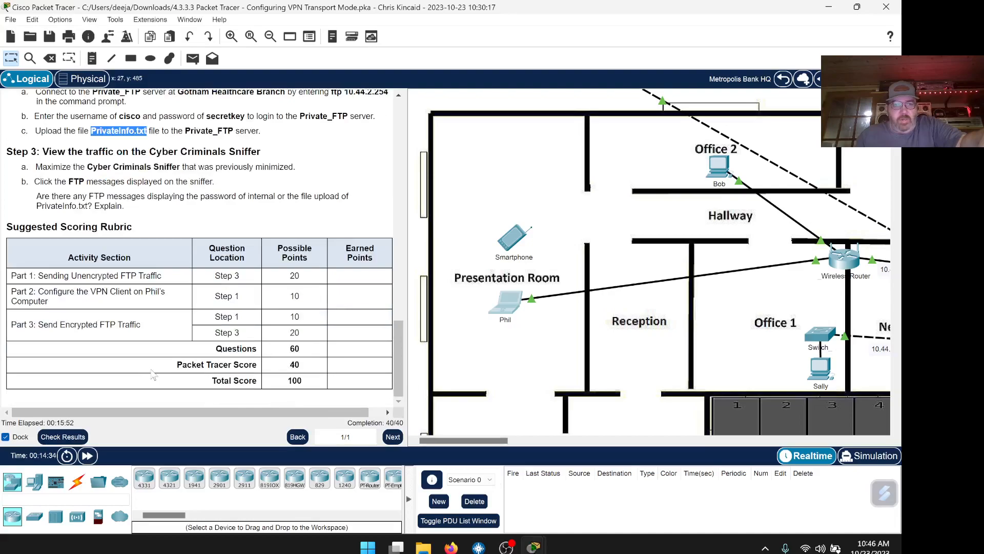
click(63, 437)
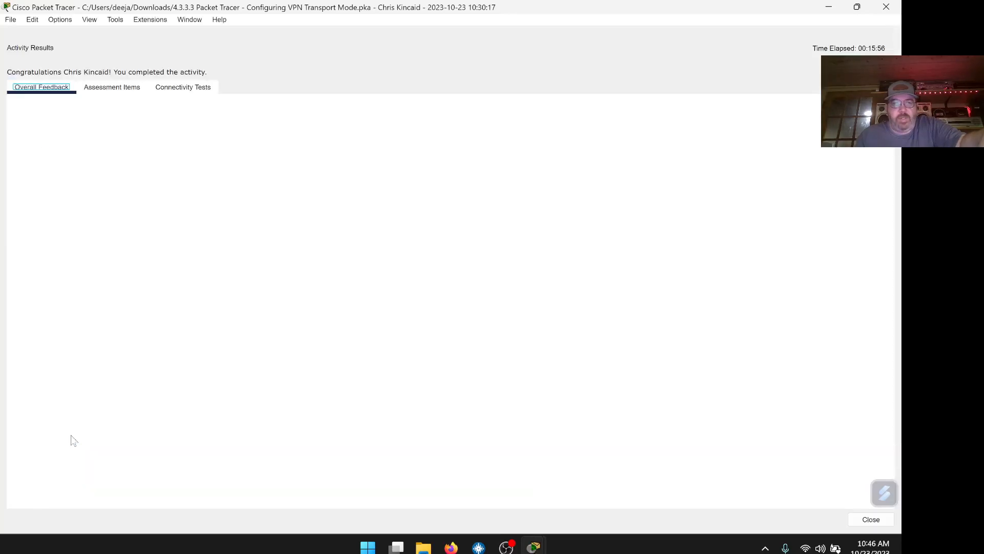
drag(19, 110, 436, 151)
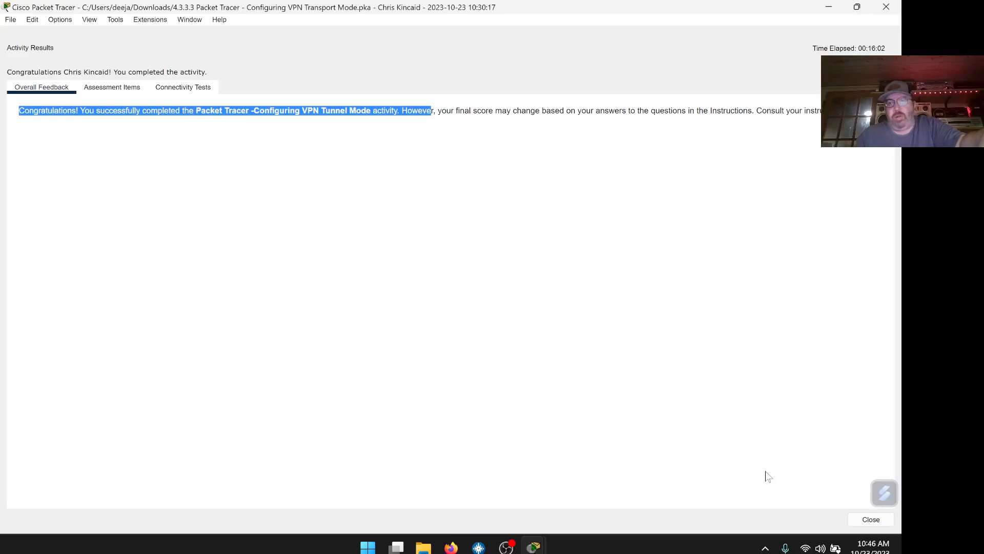
click(873, 519)
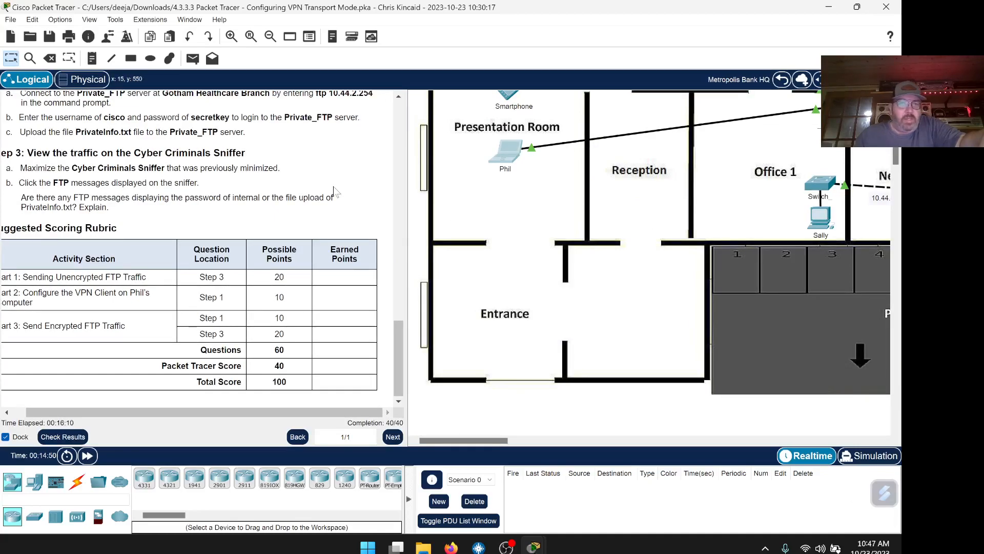
scroll(335, 192, up, 4)
scroll(336, 192, down, 4)
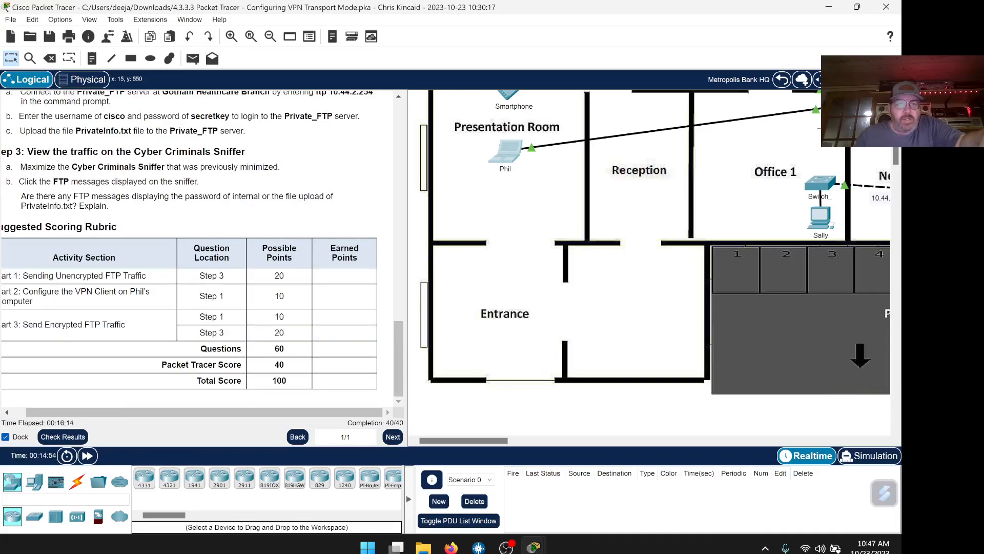
Verify both info files are assessed correct, save the finished activity, and return to the worksheet's Part 1 Earned Points.
click(74, 437)
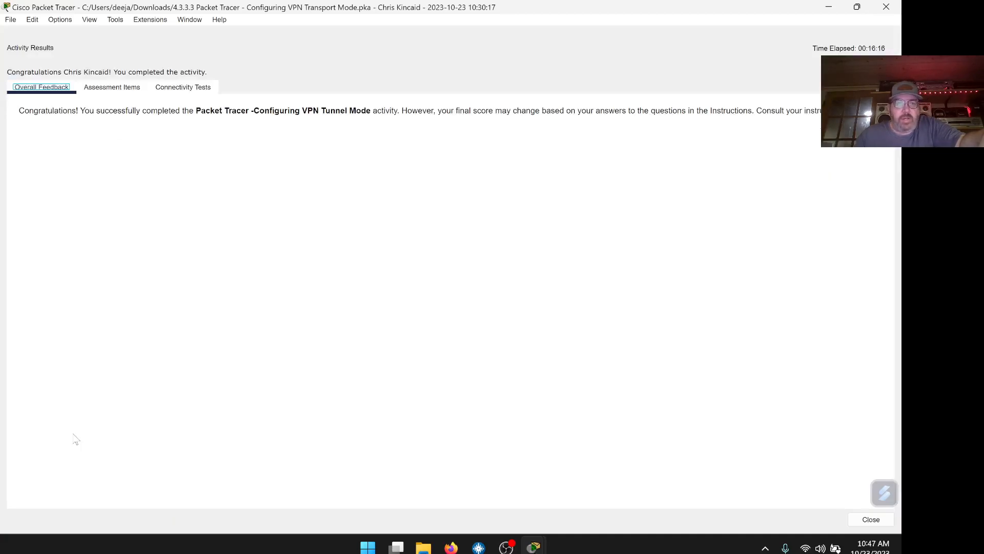
click(107, 90)
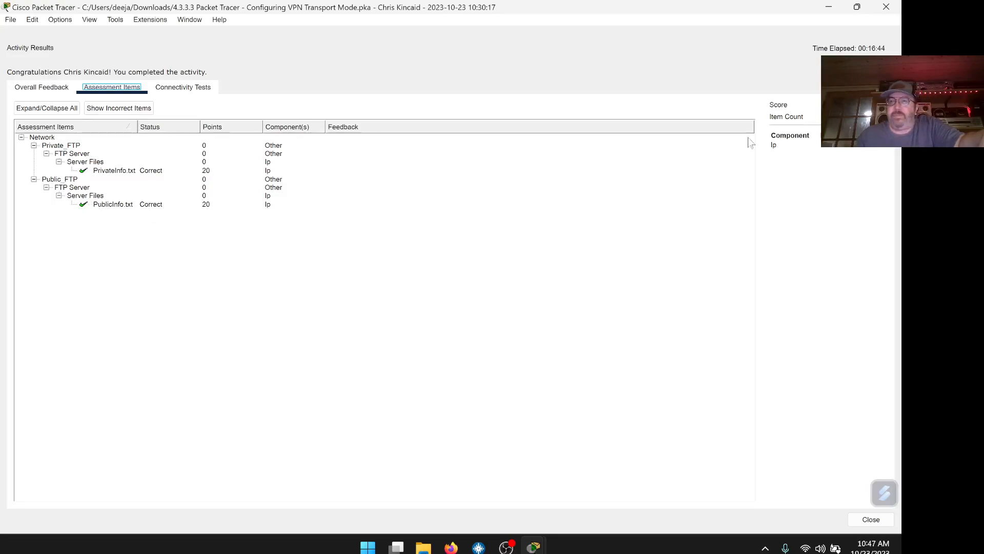
click(12, 20)
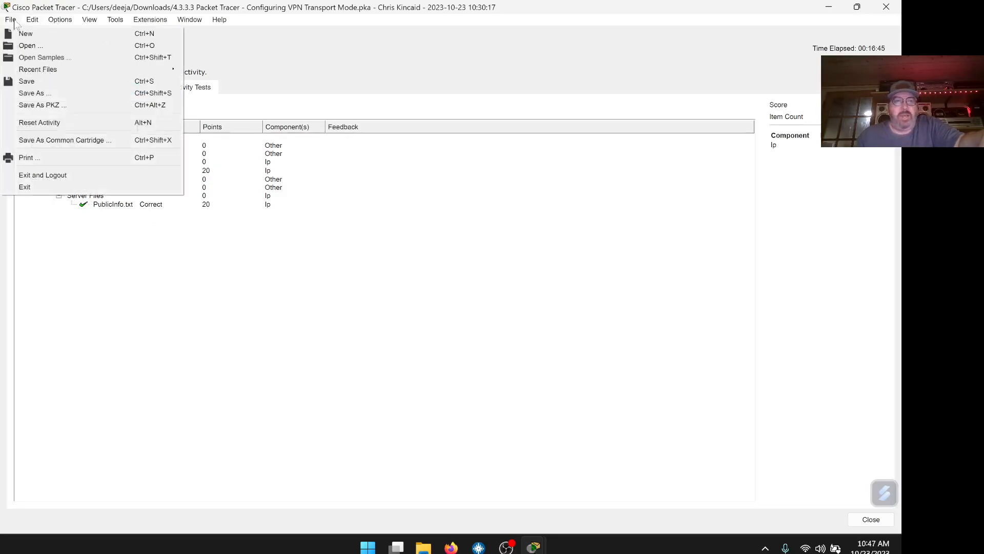
click(36, 82)
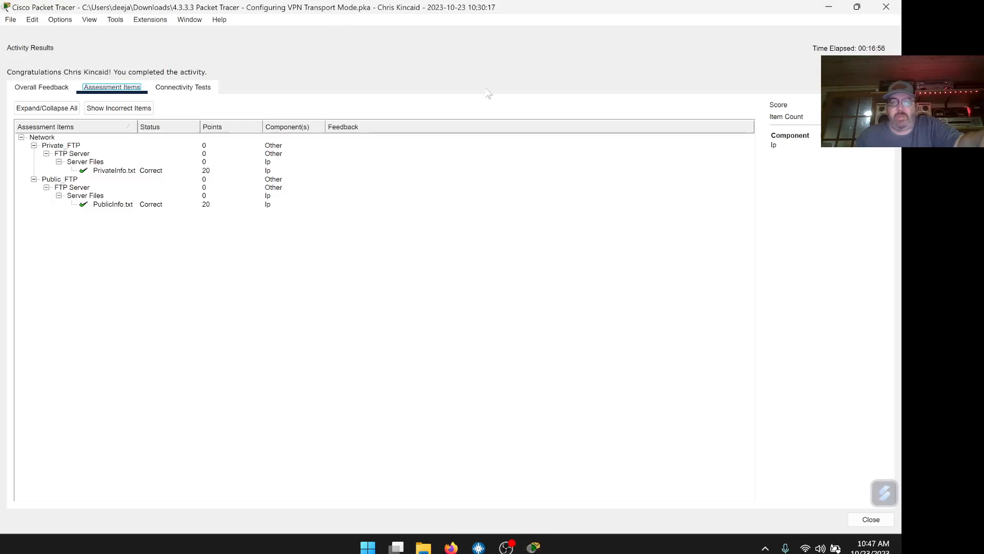
click(834, 10)
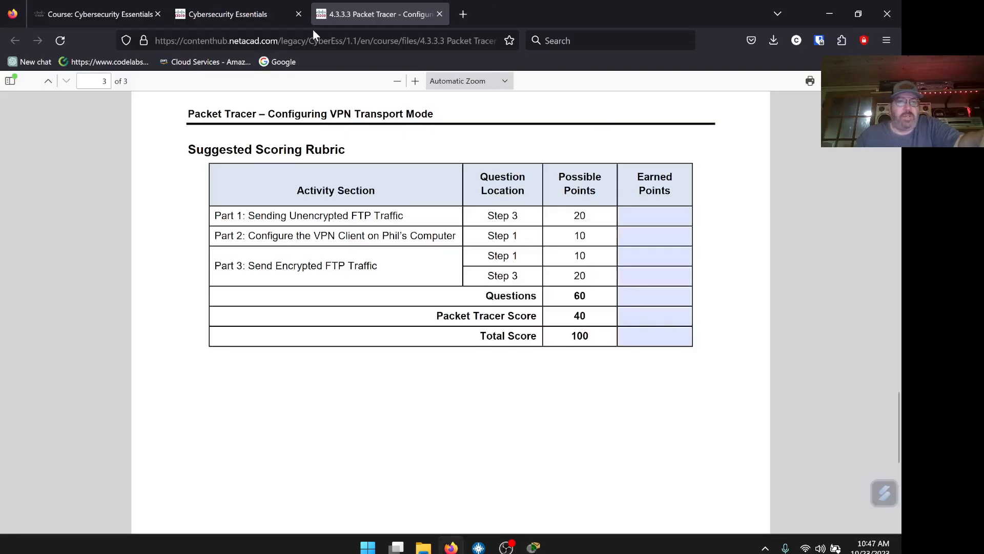
click(623, 218)
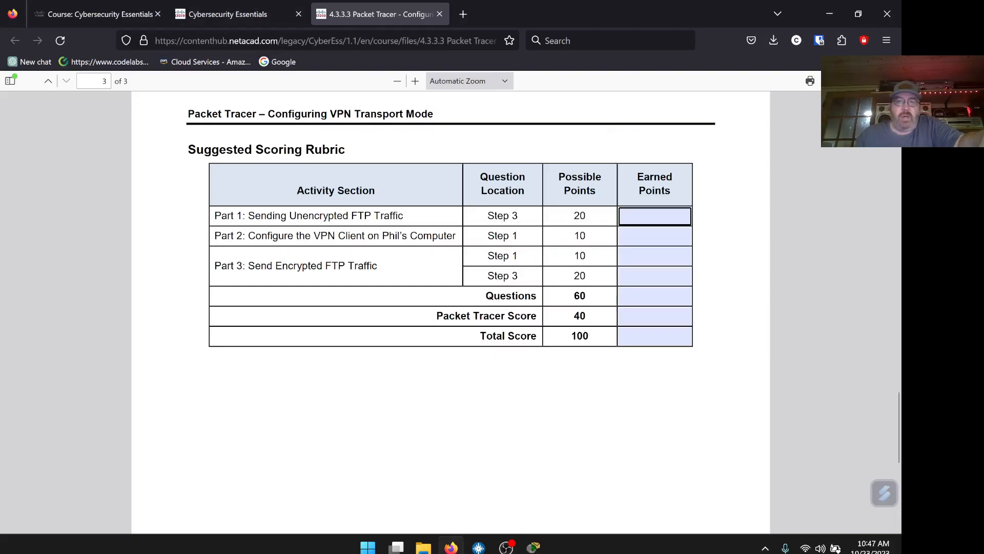